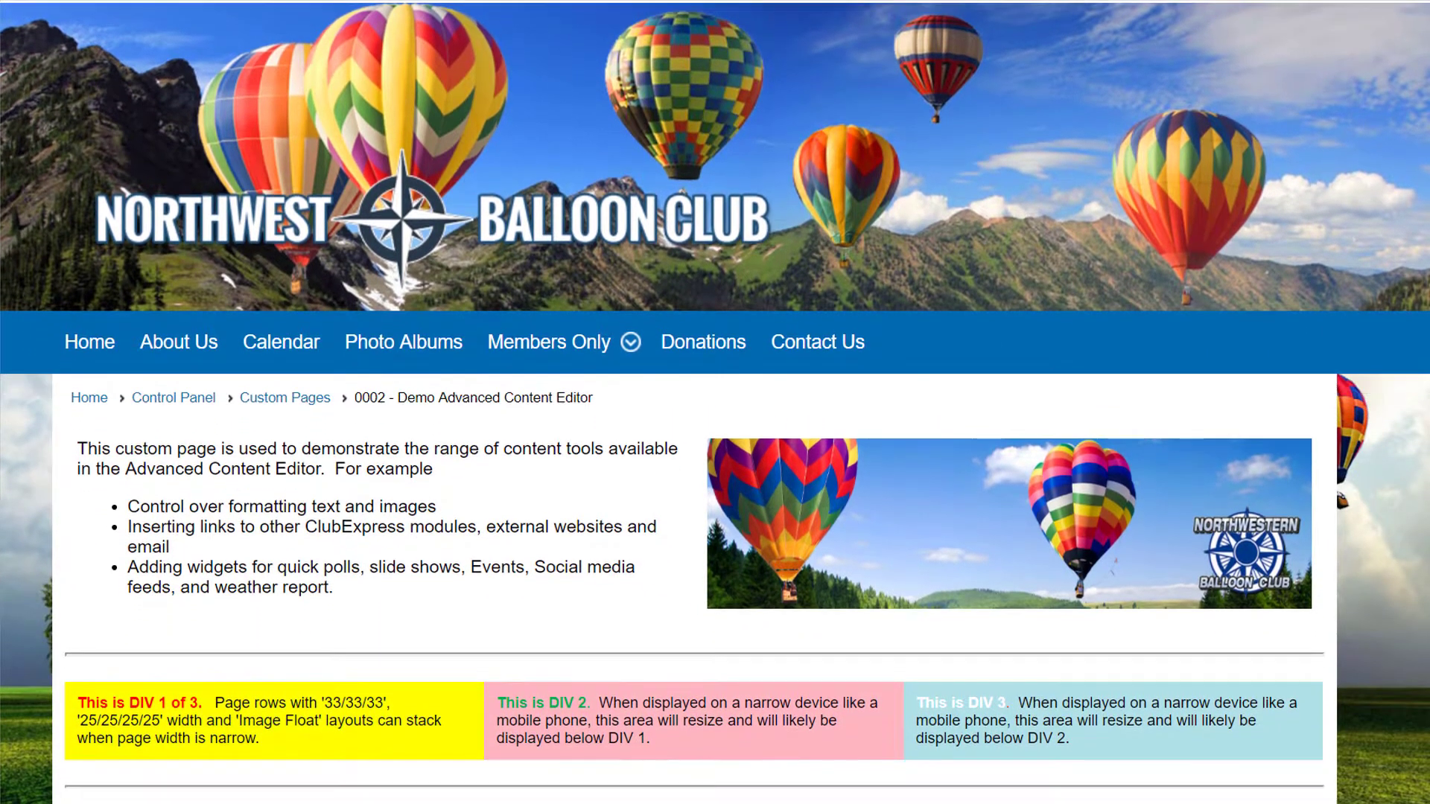
Step: Scroll past the DIV row to the formatted text, lists, symbols, survey button and group box samples
{"action": "scroll", "coordinate": [715, 402], "scroll_direction": "down", "scroll_amount": 1}
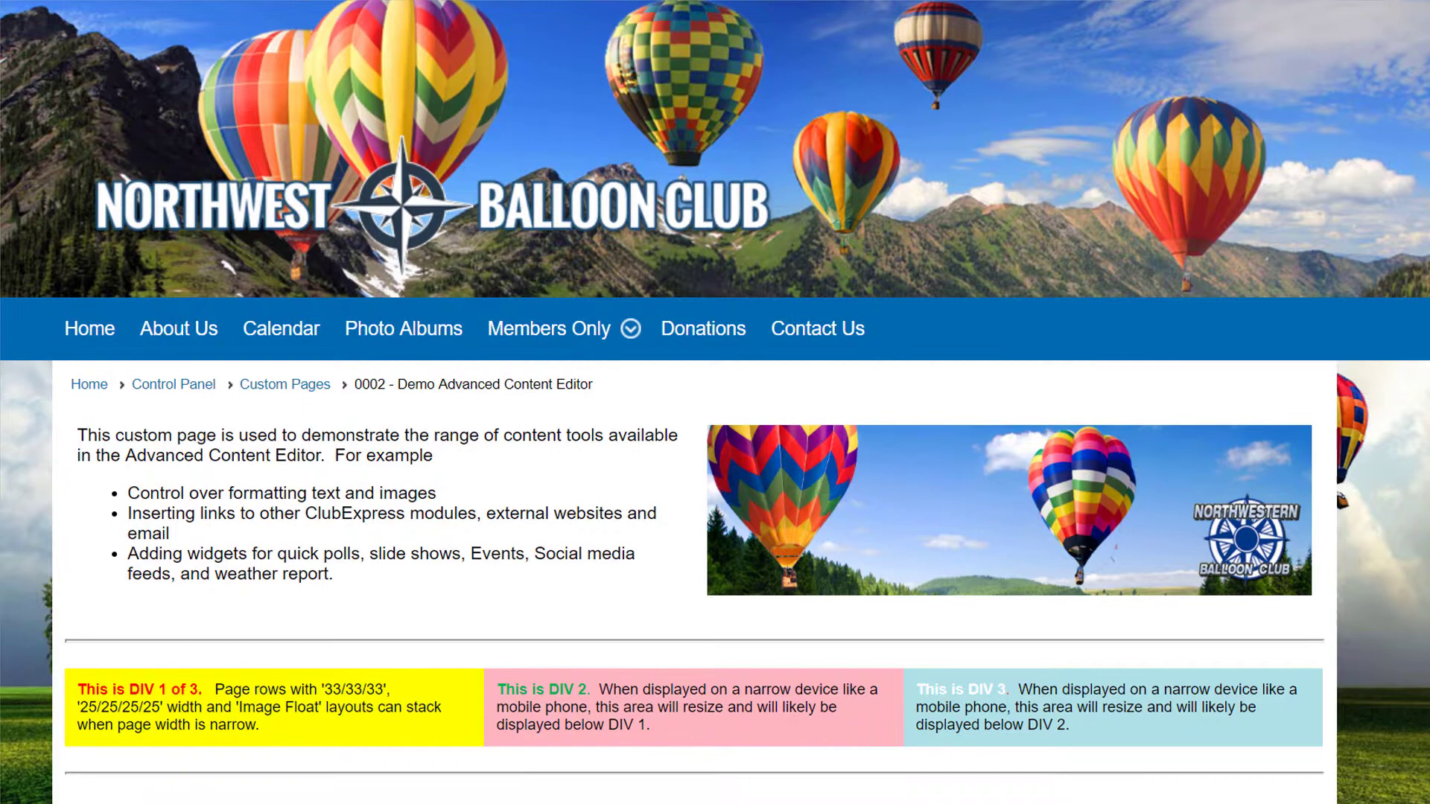
{"action": "scroll", "coordinate": [715, 402], "scroll_direction": "down", "scroll_amount": 1}
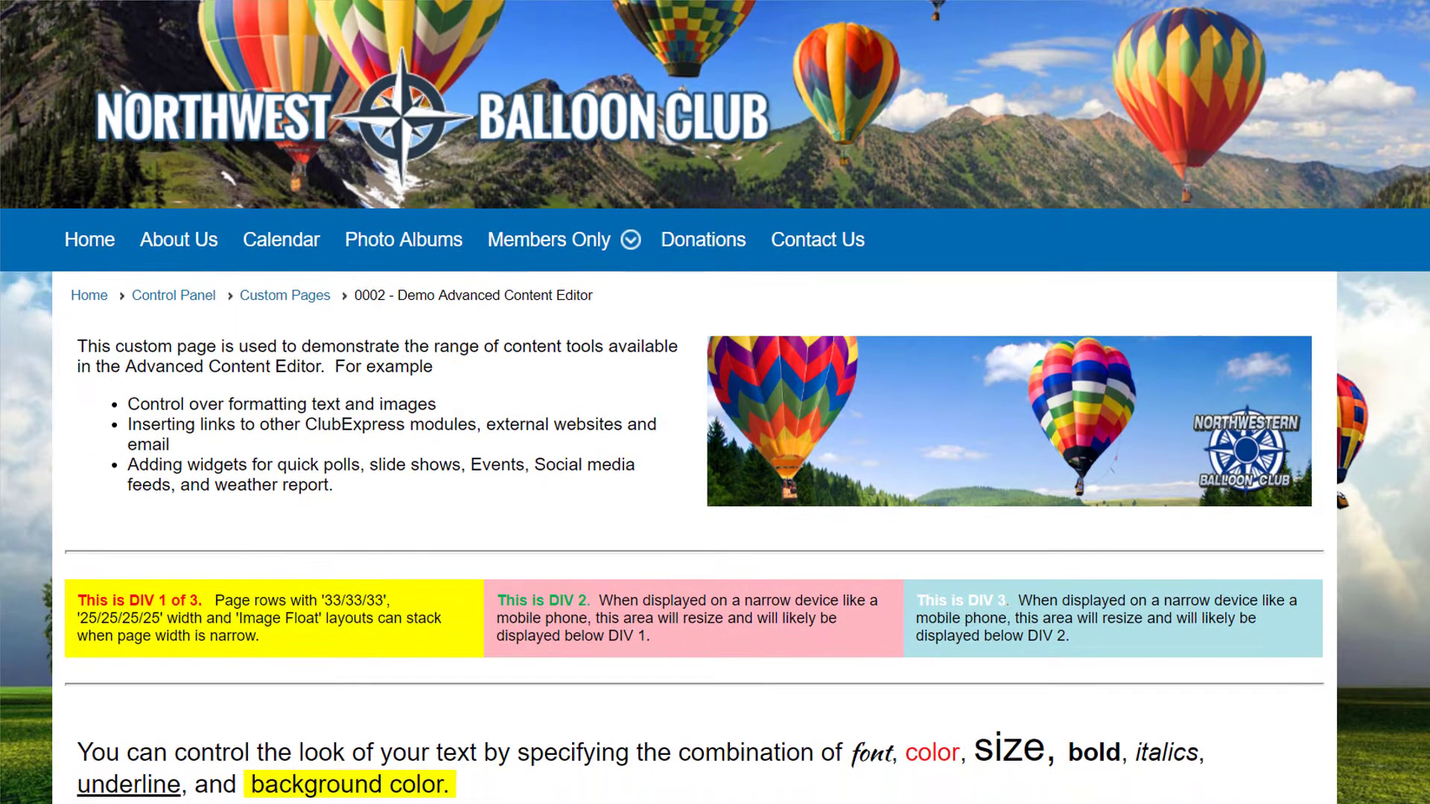
{"action": "scroll", "coordinate": [715, 402], "scroll_direction": "down", "scroll_amount": 1}
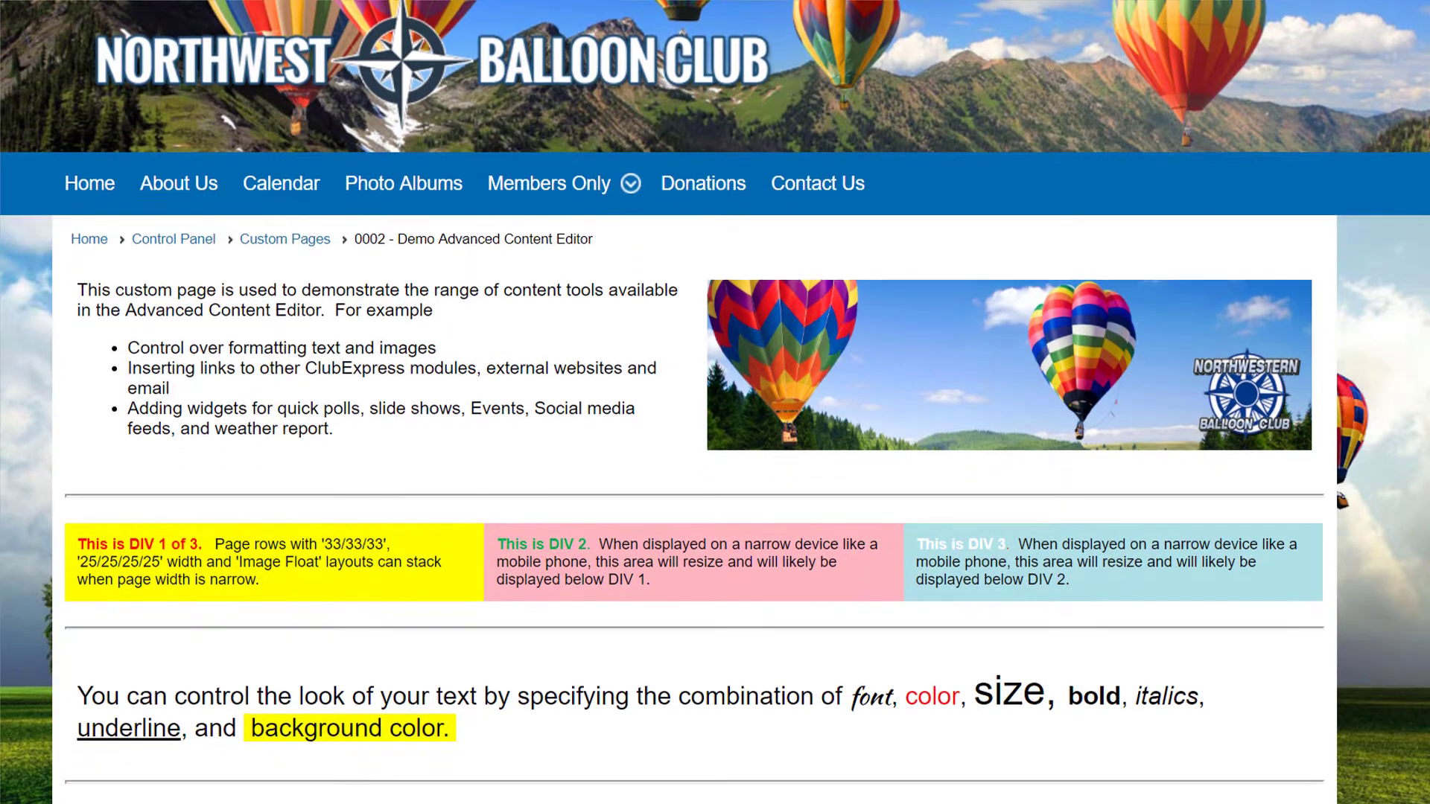
{"action": "scroll", "coordinate": [715, 402], "scroll_direction": "down", "scroll_amount": 1}
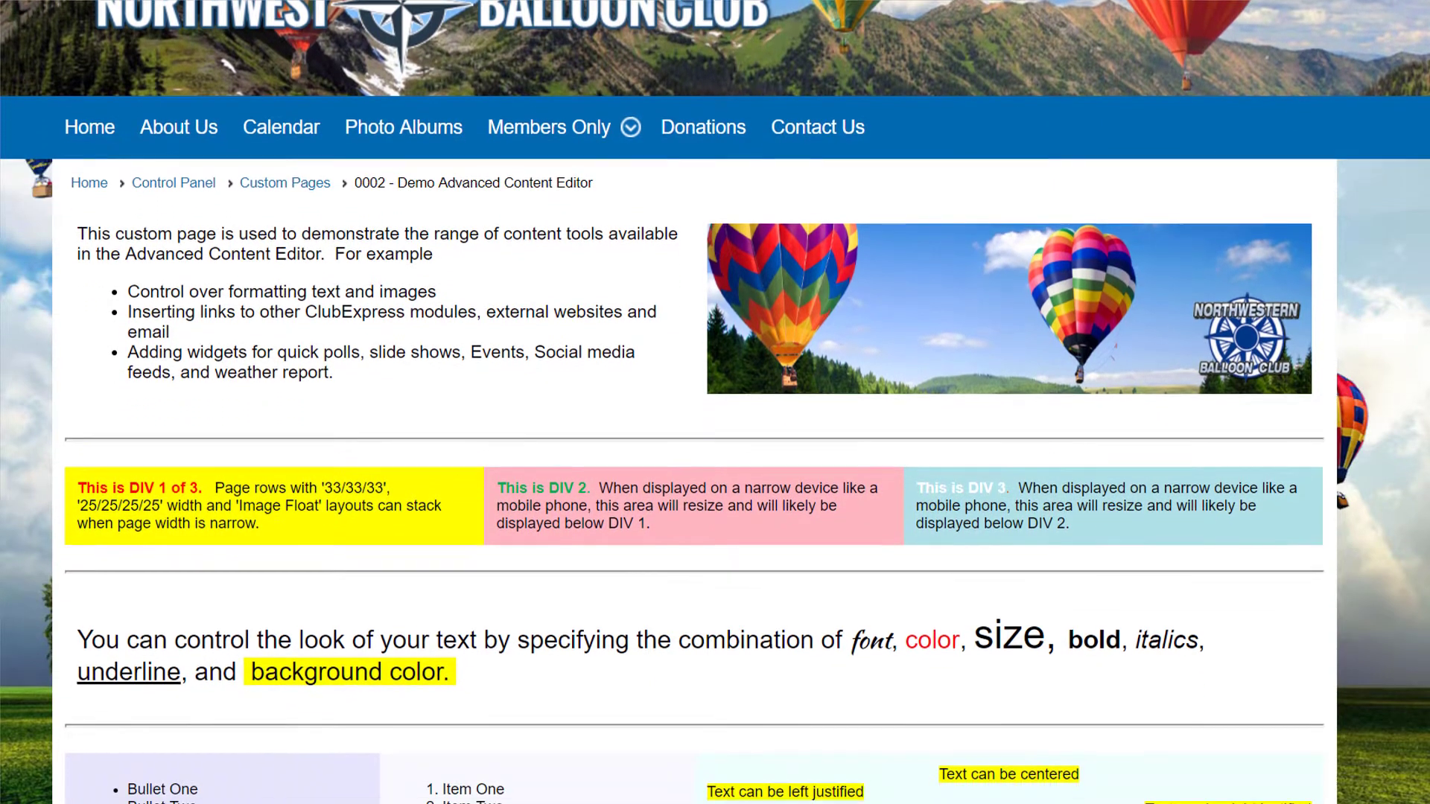
{"action": "scroll", "coordinate": [715, 402], "scroll_direction": "down", "scroll_amount": 1}
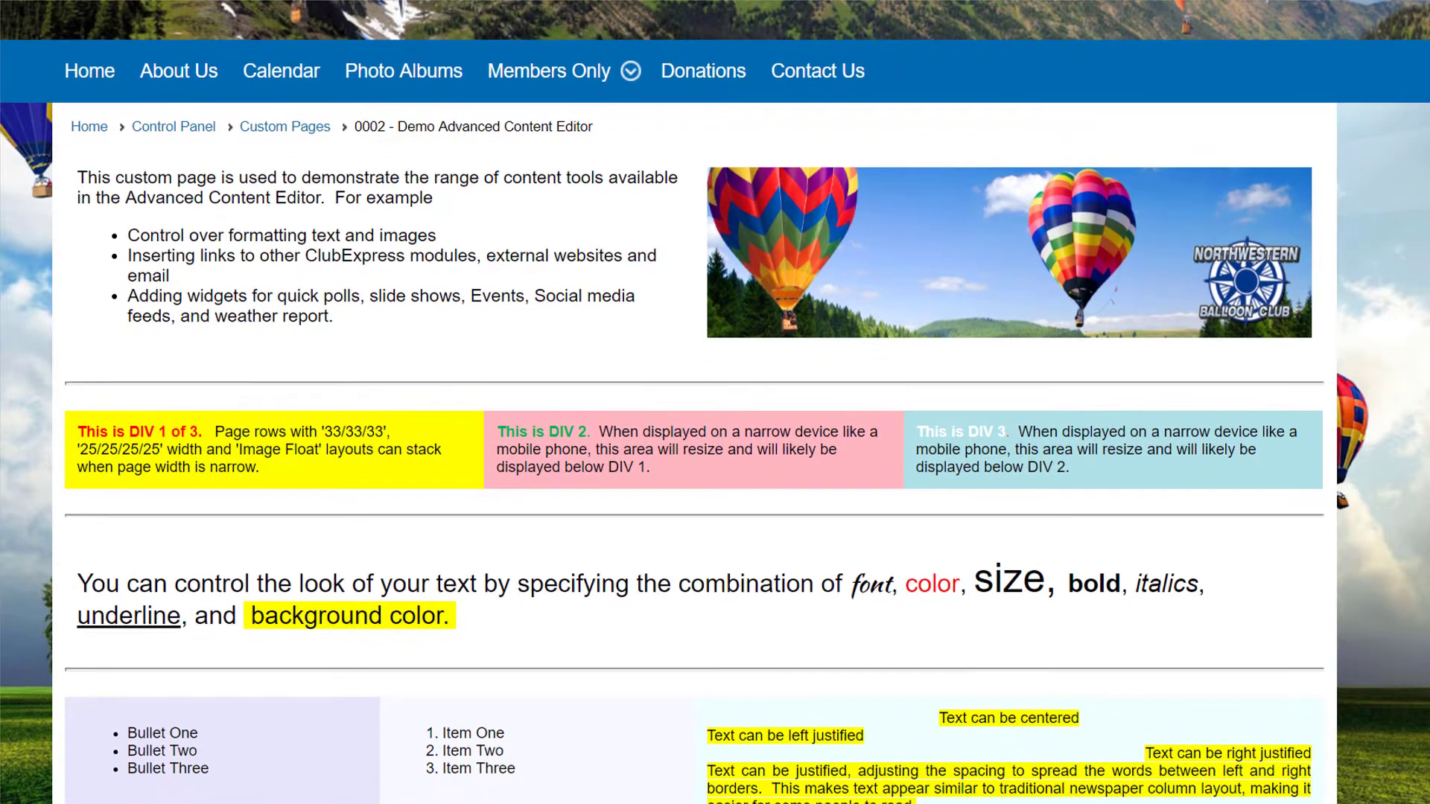
{"action": "scroll", "coordinate": [715, 402], "scroll_direction": "down", "scroll_amount": 1}
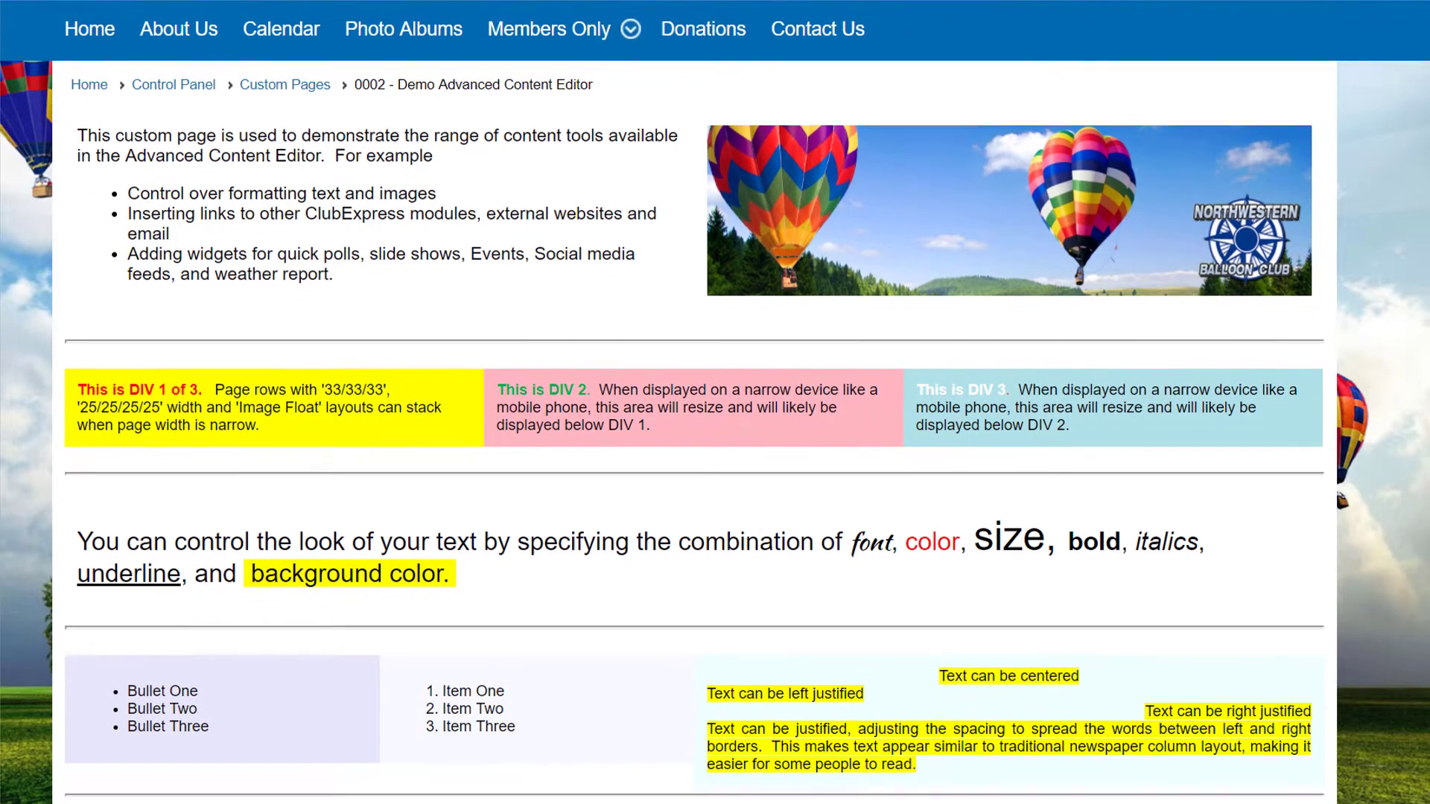
{"action": "scroll", "coordinate": [716, 403], "scroll_direction": "down", "scroll_amount": 1}
{"action": "scroll", "coordinate": [715, 402], "scroll_direction": "down", "scroll_amount": 1}
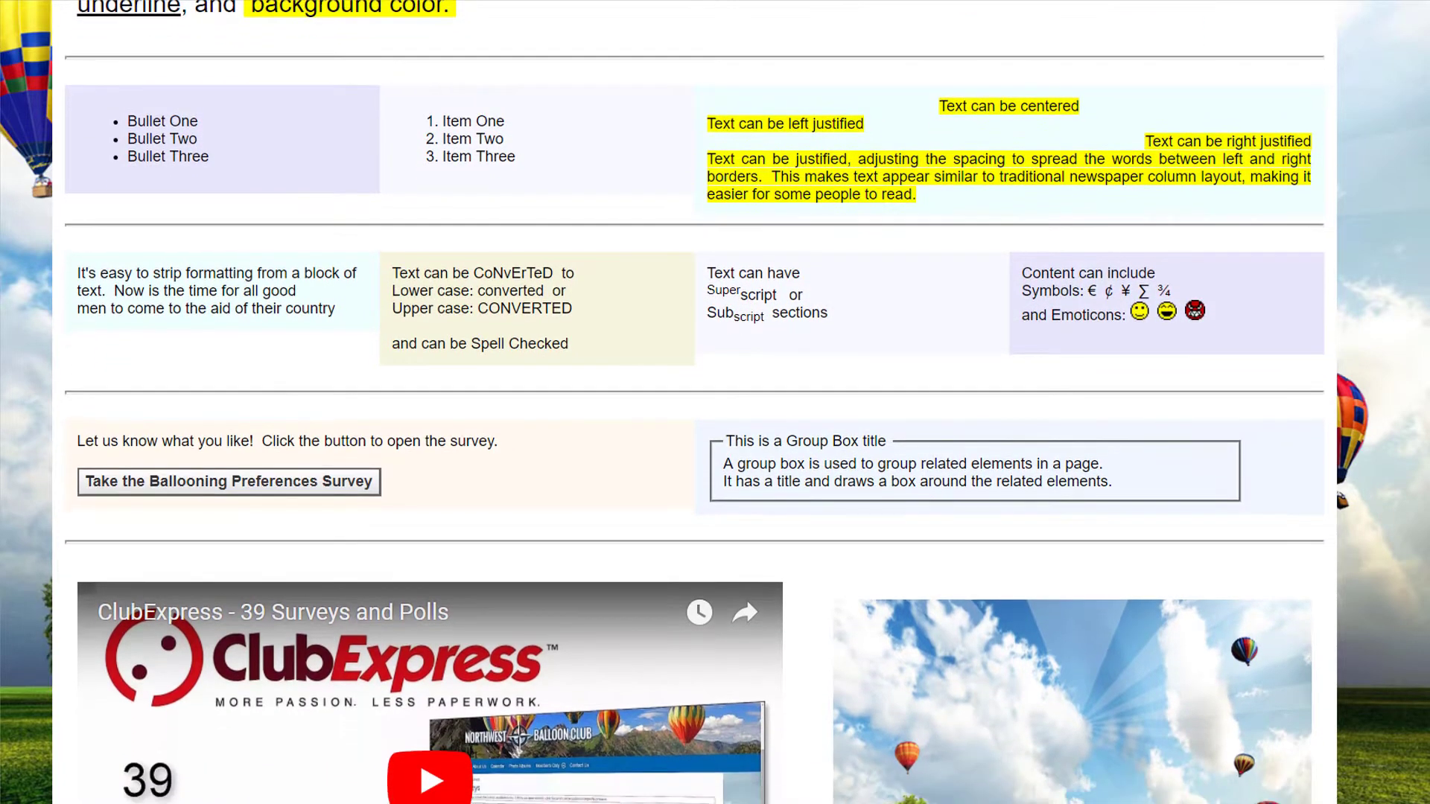
{"action": "scroll", "coordinate": [715, 402], "scroll_direction": "down", "scroll_amount": 2}
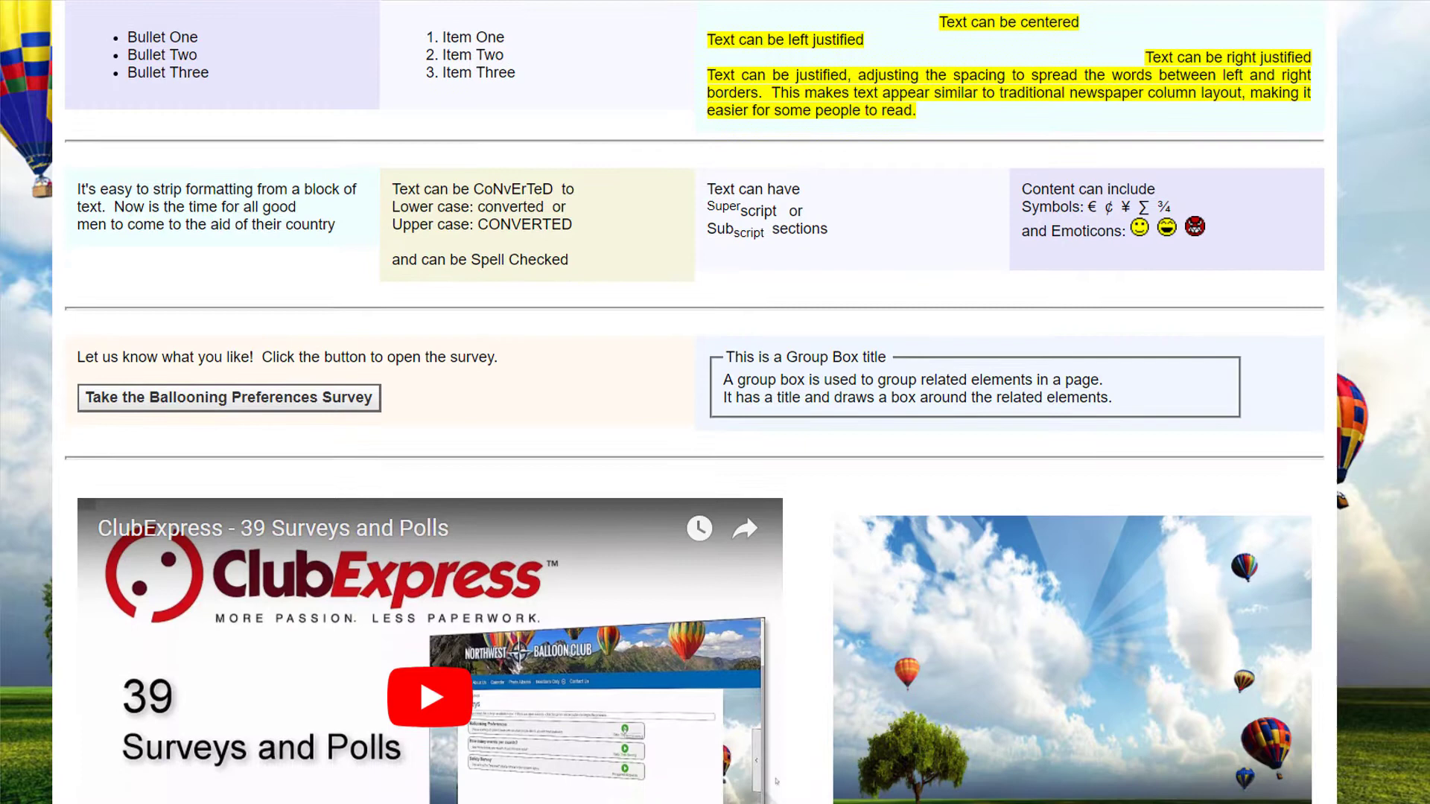
{"action": "scroll", "coordinate": [715, 402], "scroll_direction": "down", "scroll_amount": 2}
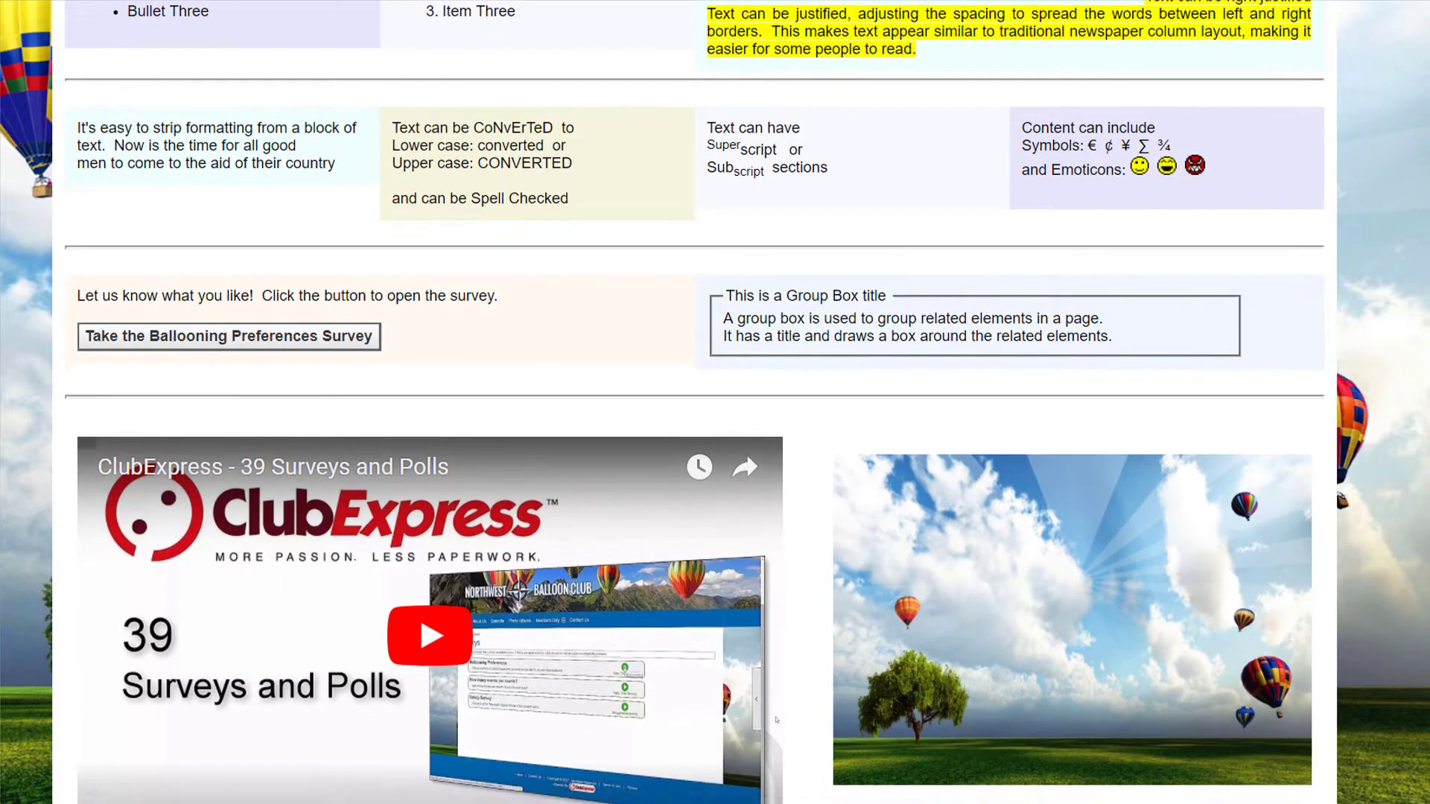
{"action": "scroll", "coordinate": [715, 403], "scroll_direction": "down", "scroll_amount": 3}
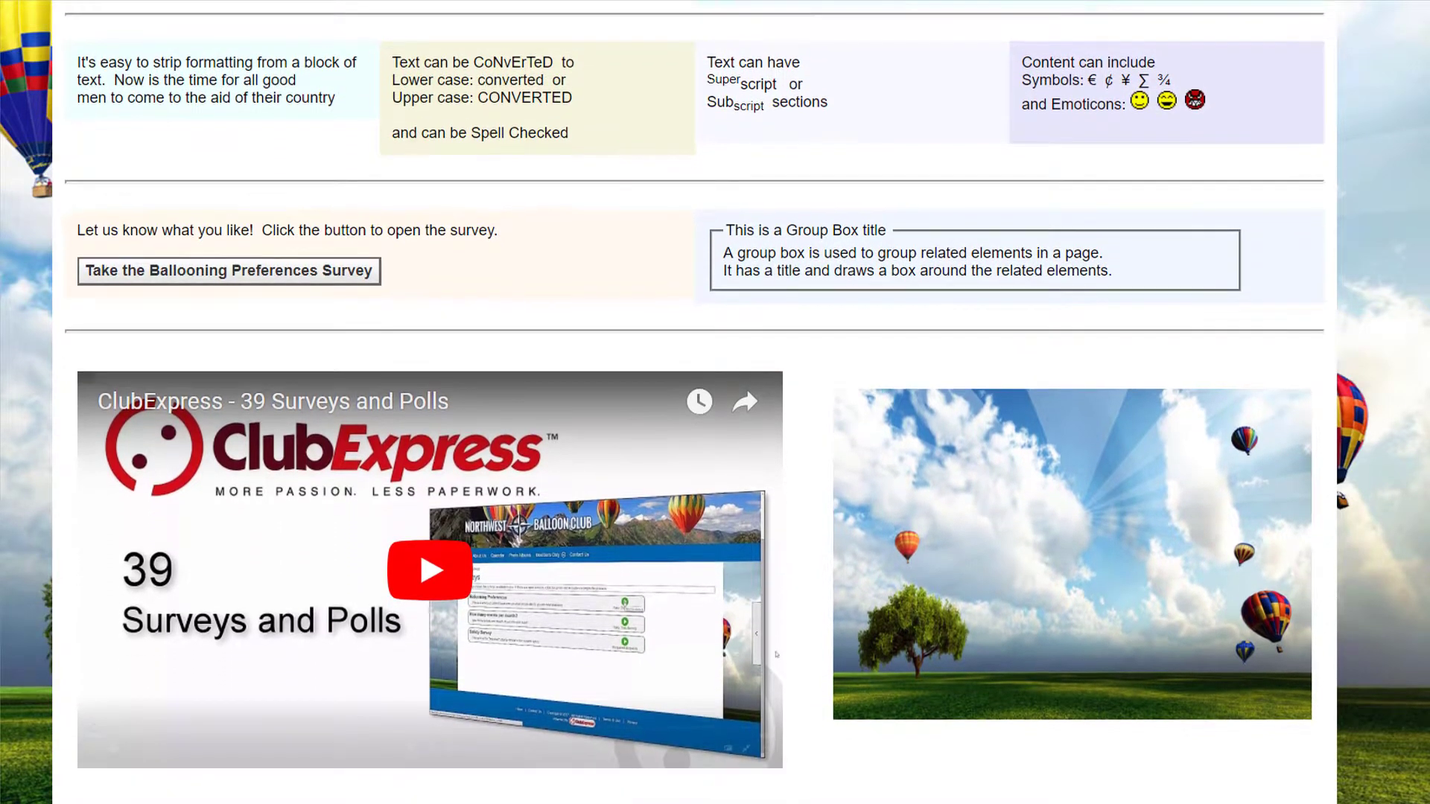
{"action": "scroll", "coordinate": [715, 402], "scroll_direction": "down", "scroll_amount": 2}
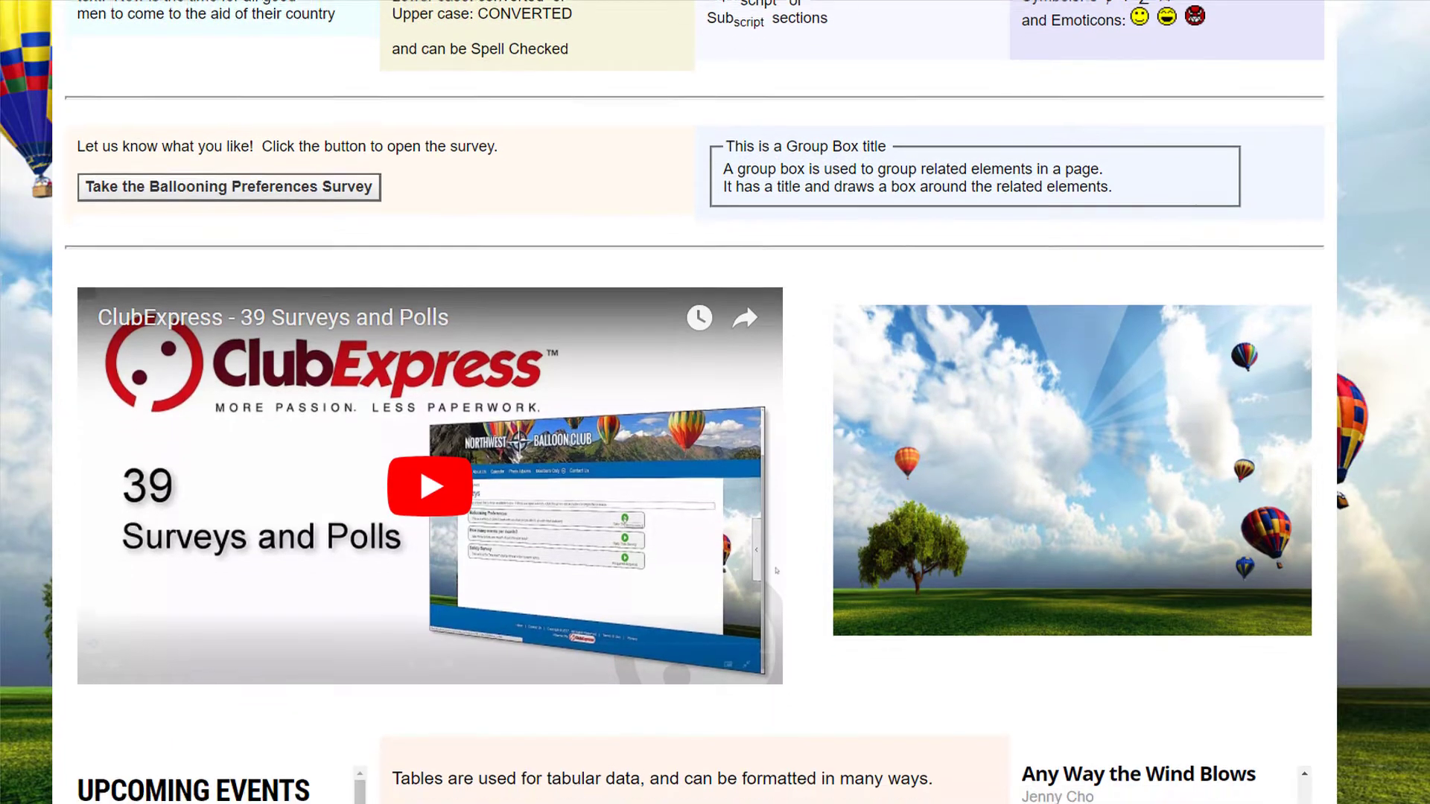
{"action": "scroll", "coordinate": [715, 402], "scroll_direction": "down", "scroll_amount": 2}
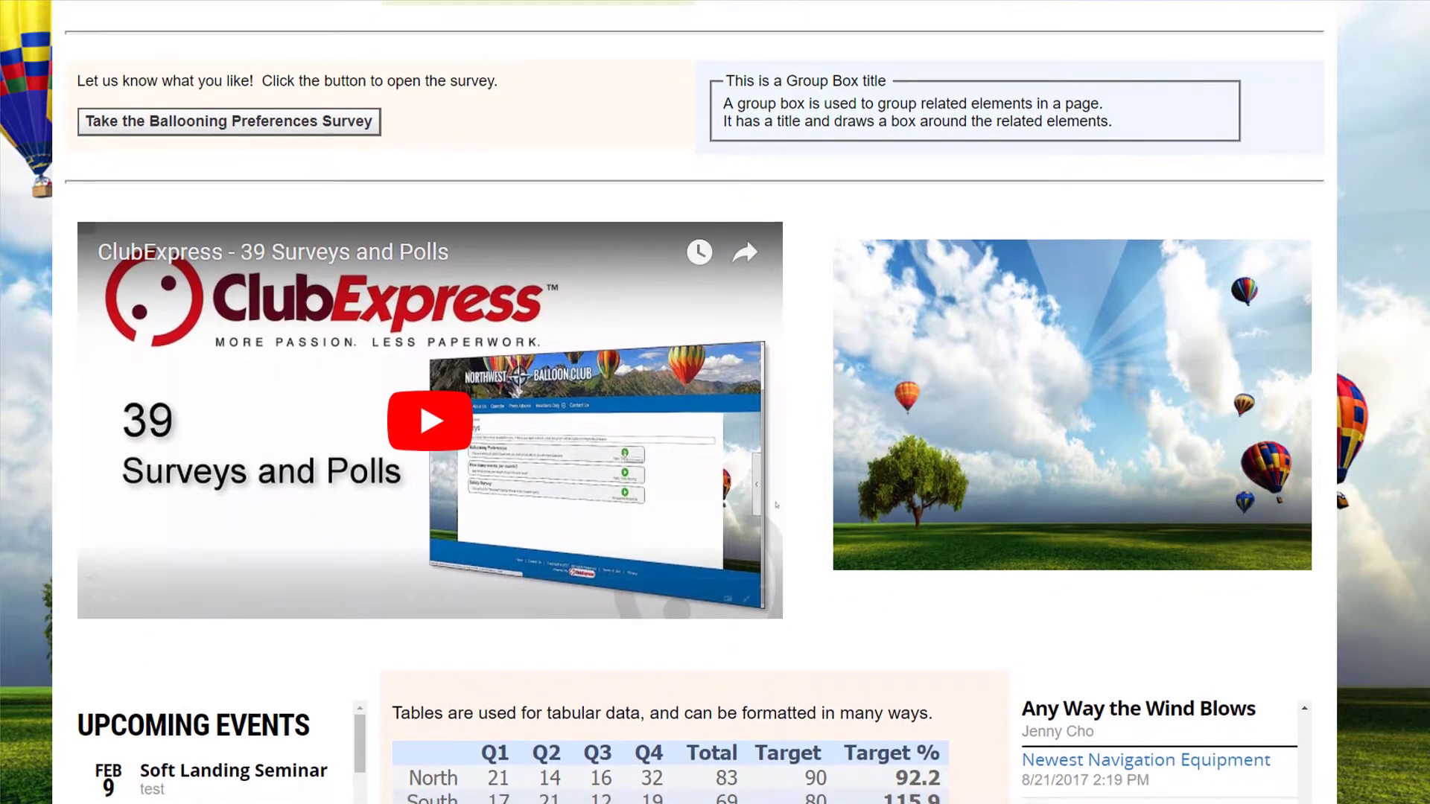
{"action": "scroll", "coordinate": [715, 402], "scroll_direction": "down", "scroll_amount": 2}
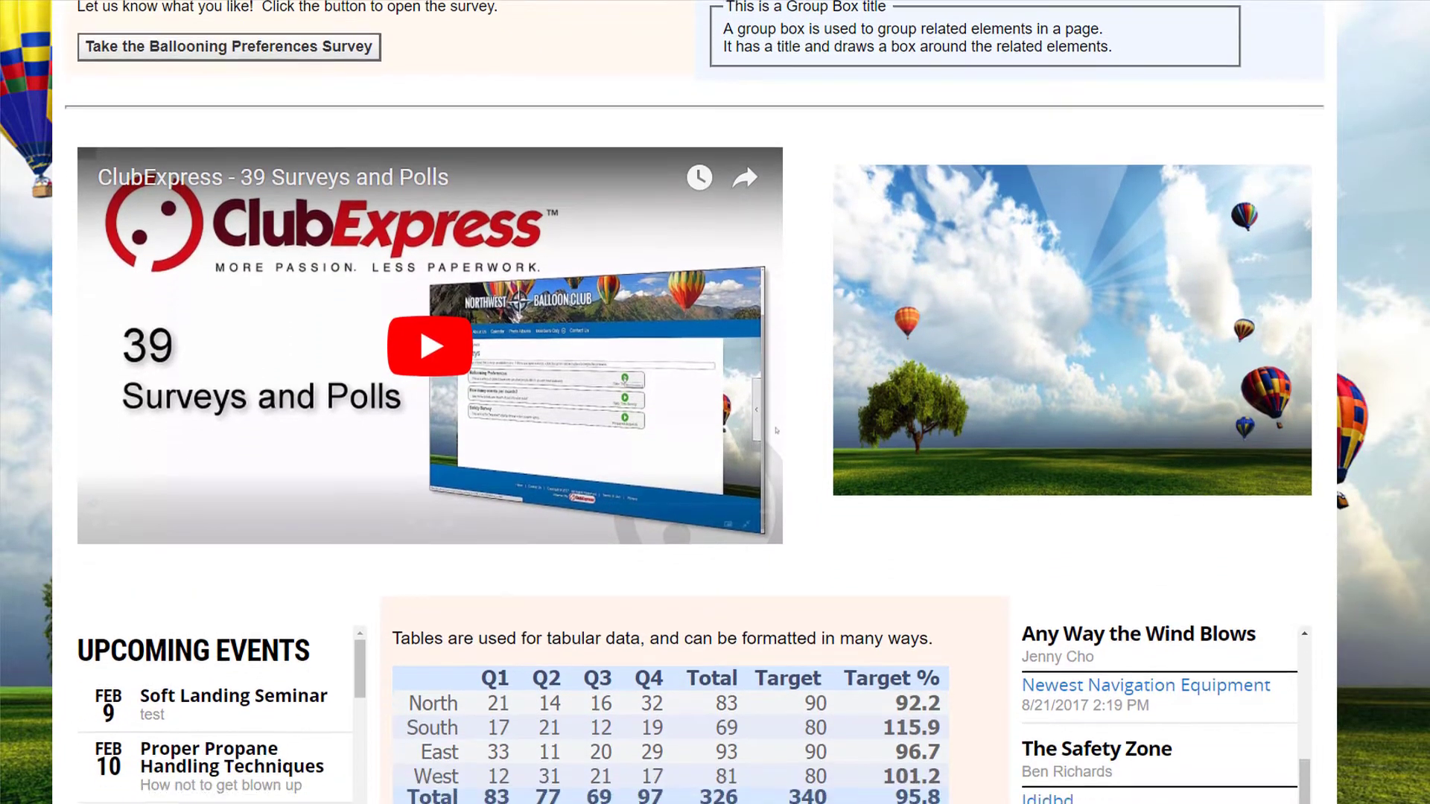
{"action": "scroll", "coordinate": [715, 402], "scroll_direction": "down", "scroll_amount": 2}
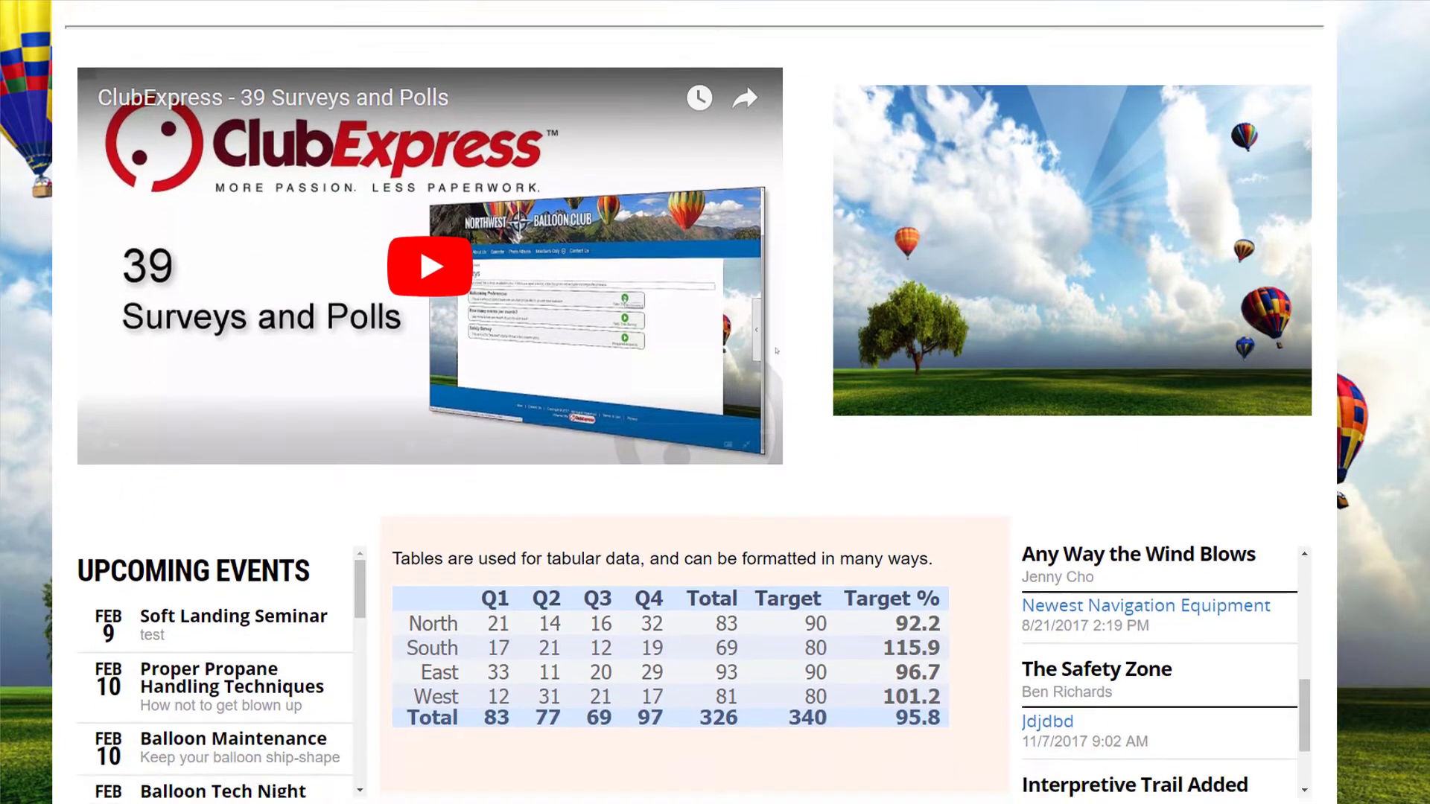
{"action": "scroll", "coordinate": [715, 402], "scroll_direction": "down", "scroll_amount": 1}
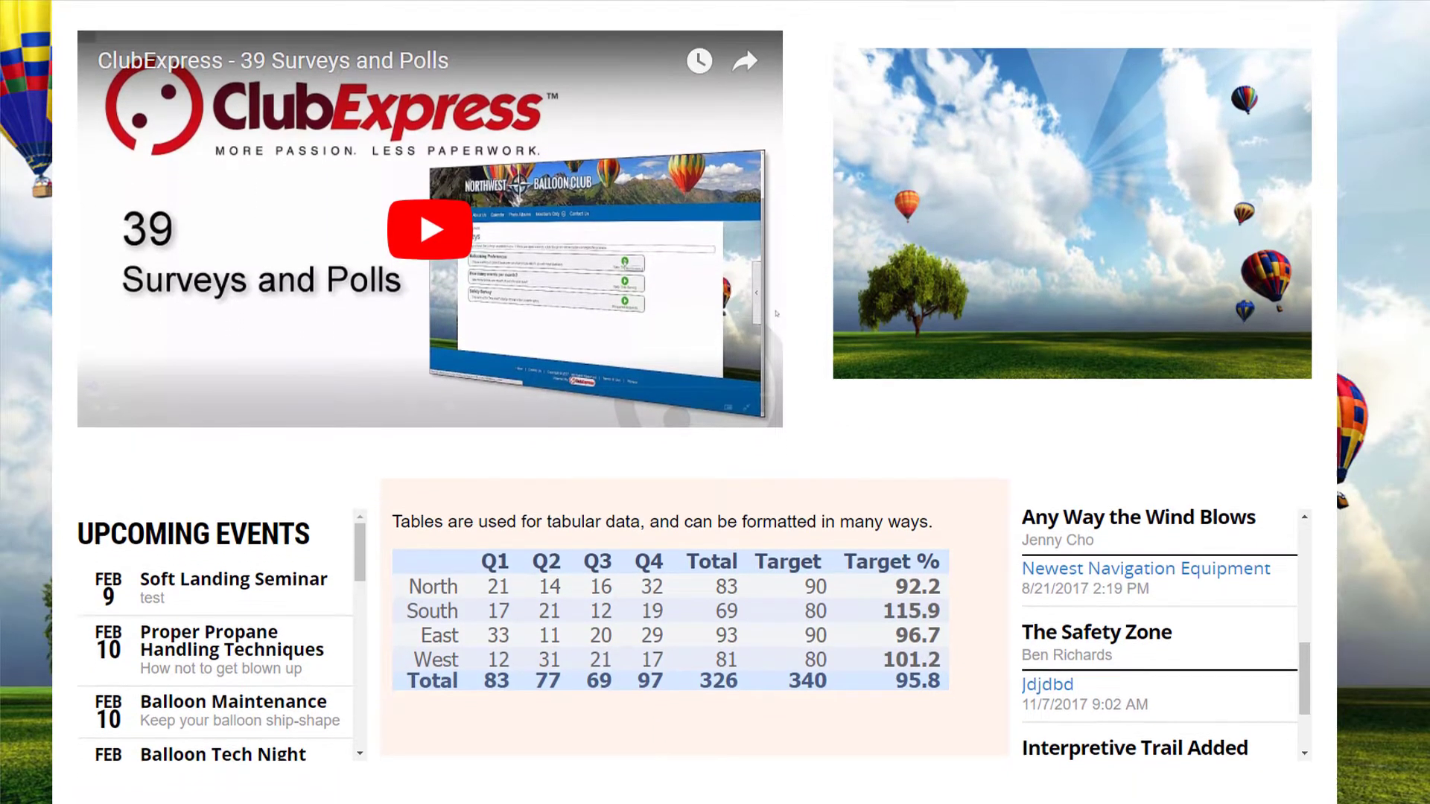
{"action": "scroll", "coordinate": [715, 402], "scroll_direction": "down", "scroll_amount": 3}
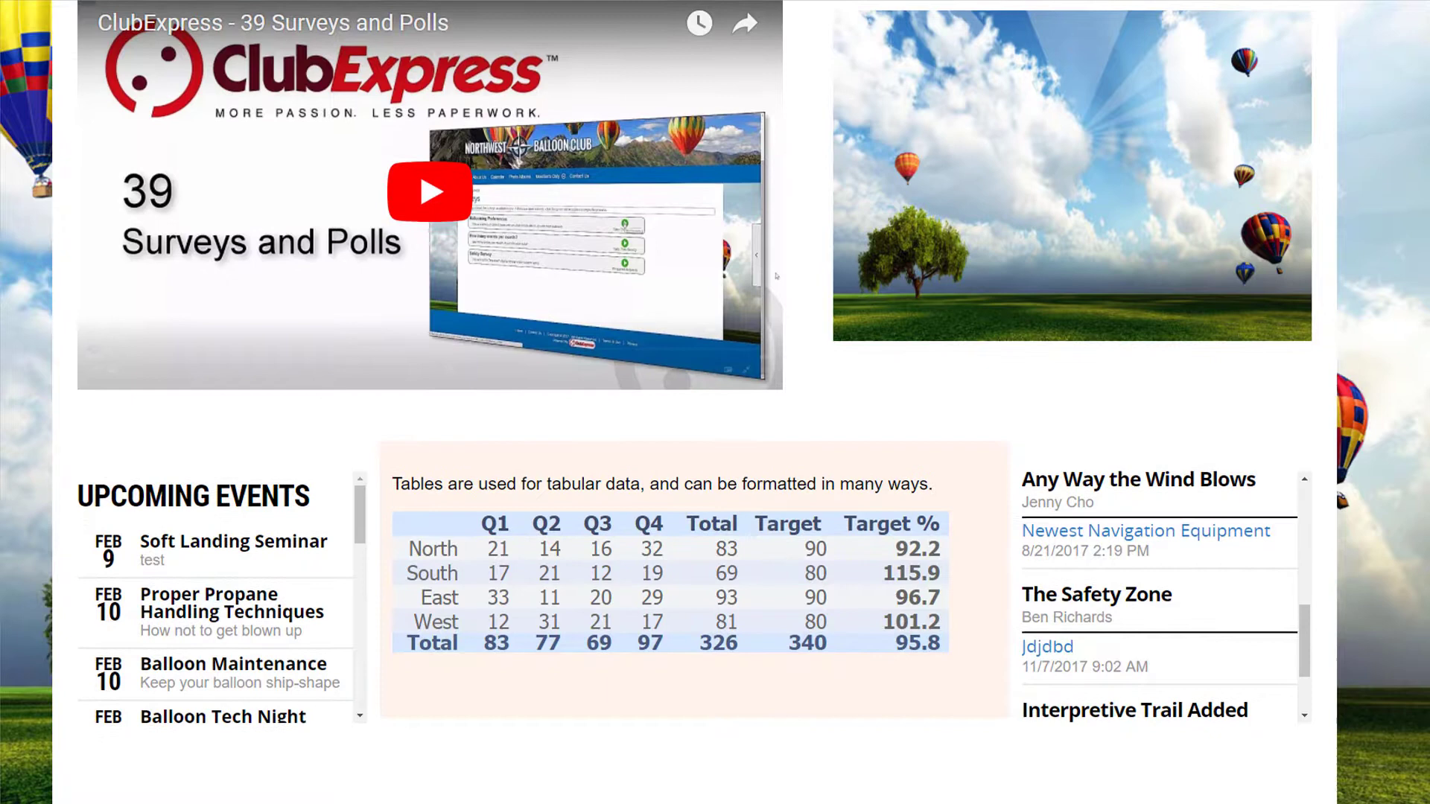
{"action": "scroll", "coordinate": [715, 402], "scroll_direction": "down", "scroll_amount": 4}
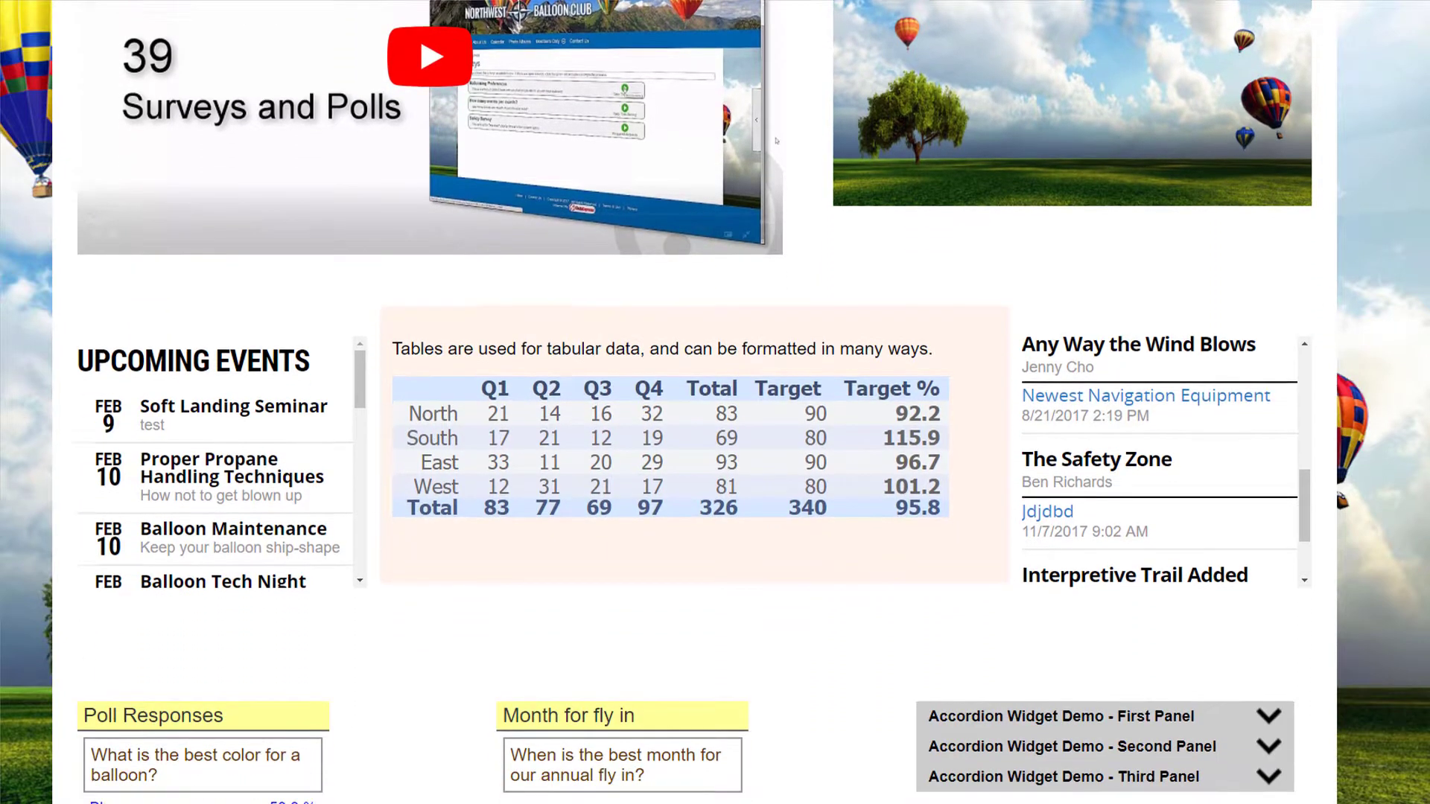
{"action": "scroll", "coordinate": [715, 402], "scroll_direction": "down", "scroll_amount": 2}
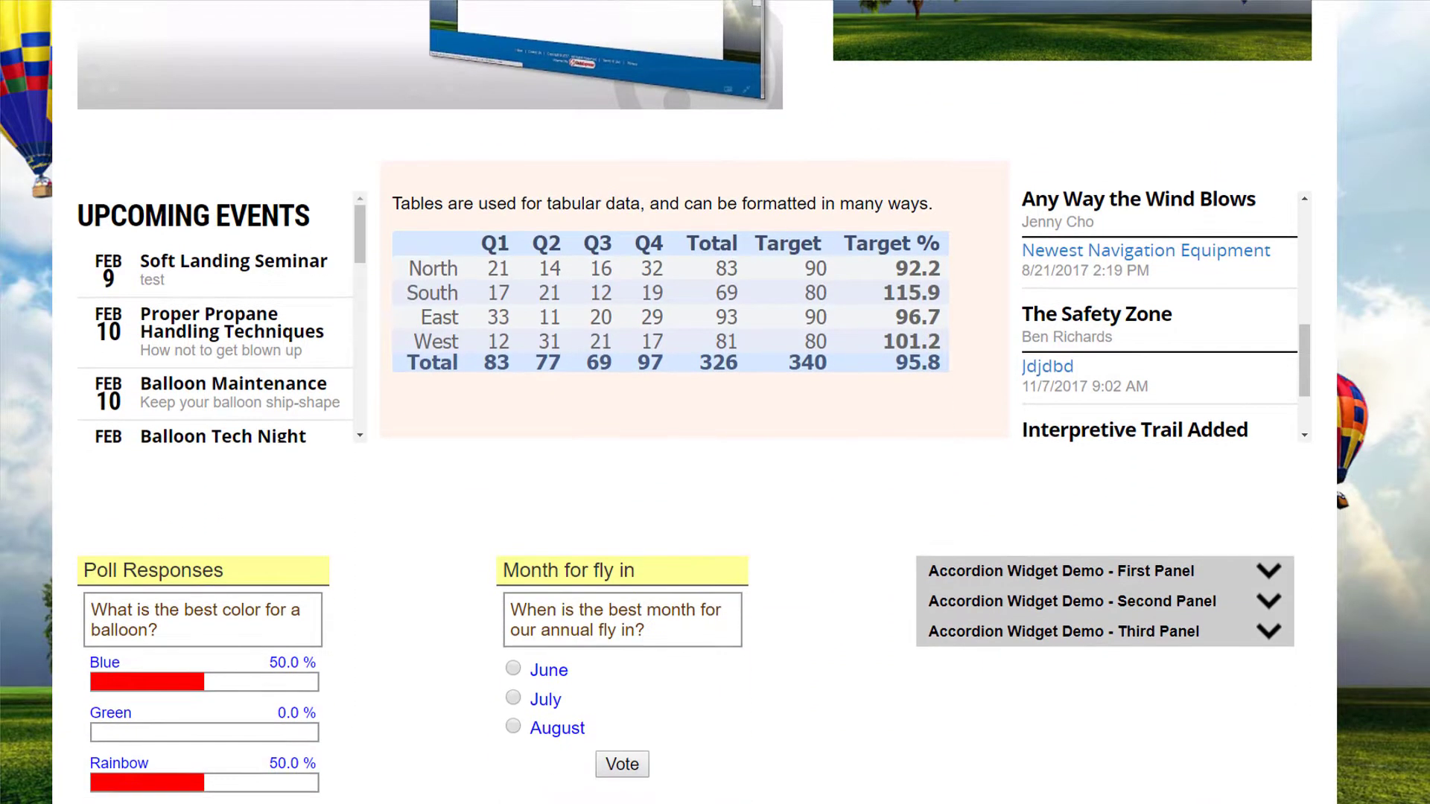
{"action": "scroll", "coordinate": [716, 402], "scroll_direction": "down", "scroll_amount": 2}
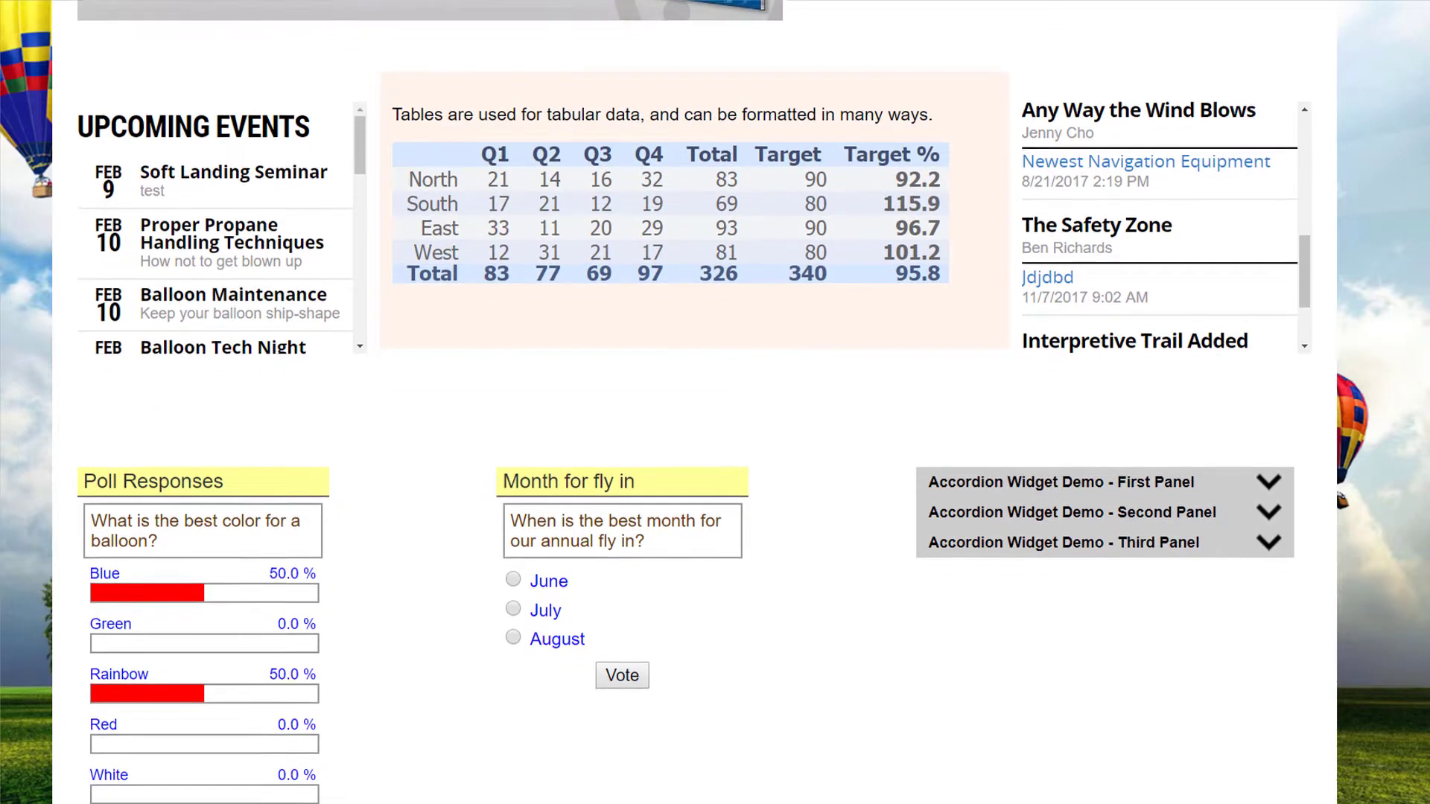
{"action": "scroll", "coordinate": [716, 402], "scroll_direction": "down", "scroll_amount": 3}
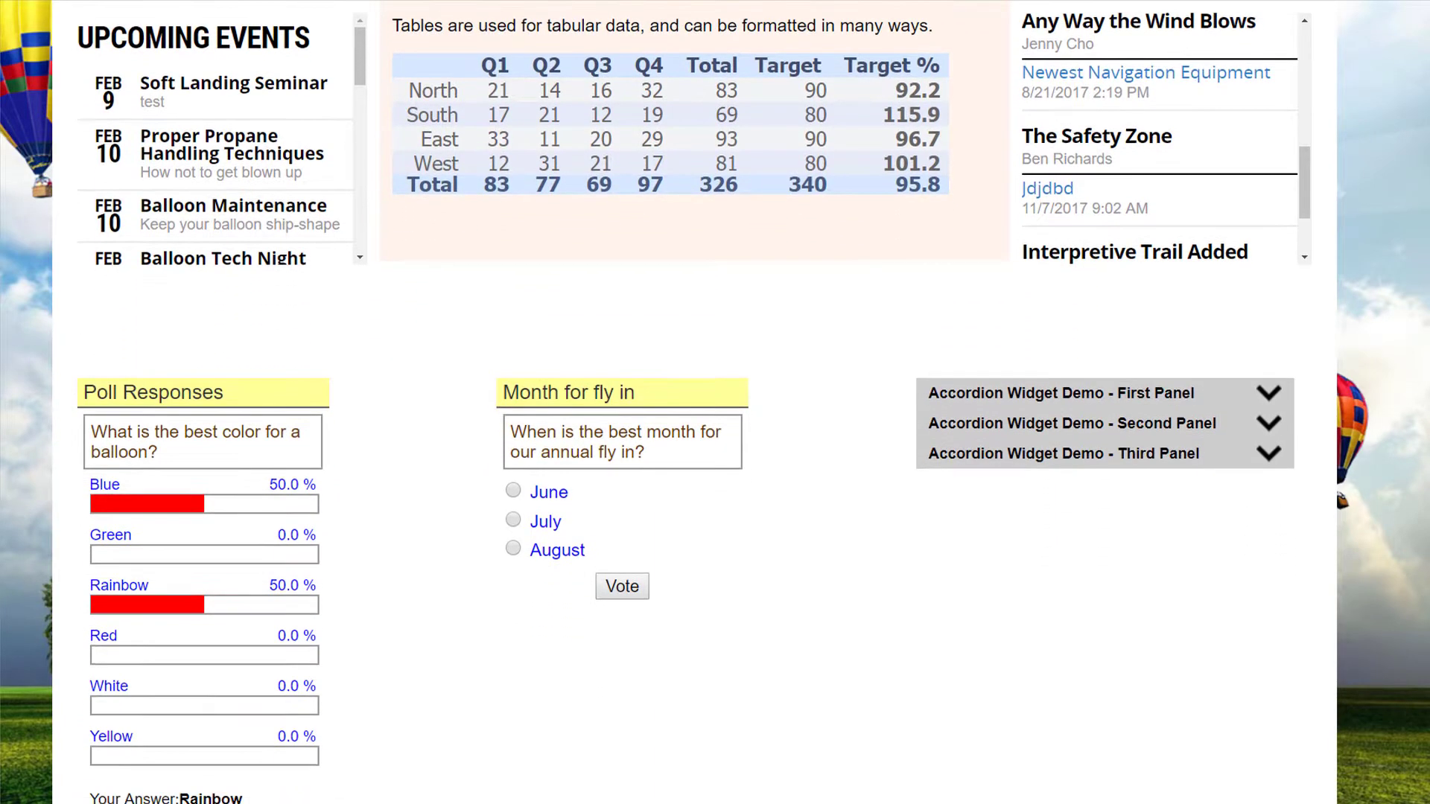
{"action": "scroll", "coordinate": [715, 403], "scroll_direction": "down", "scroll_amount": 3}
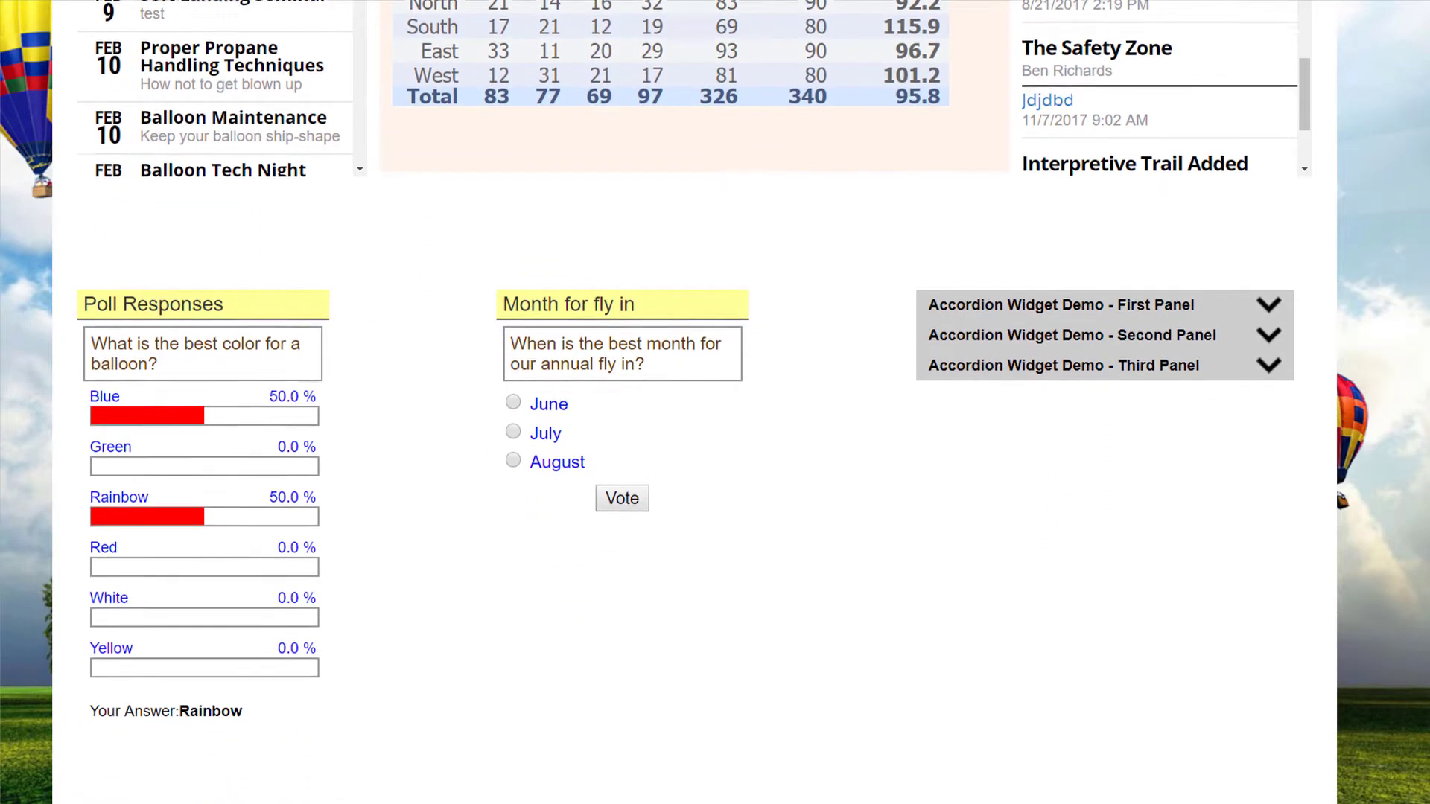
{"action": "scroll", "coordinate": [715, 402], "scroll_direction": "down", "scroll_amount": 3}
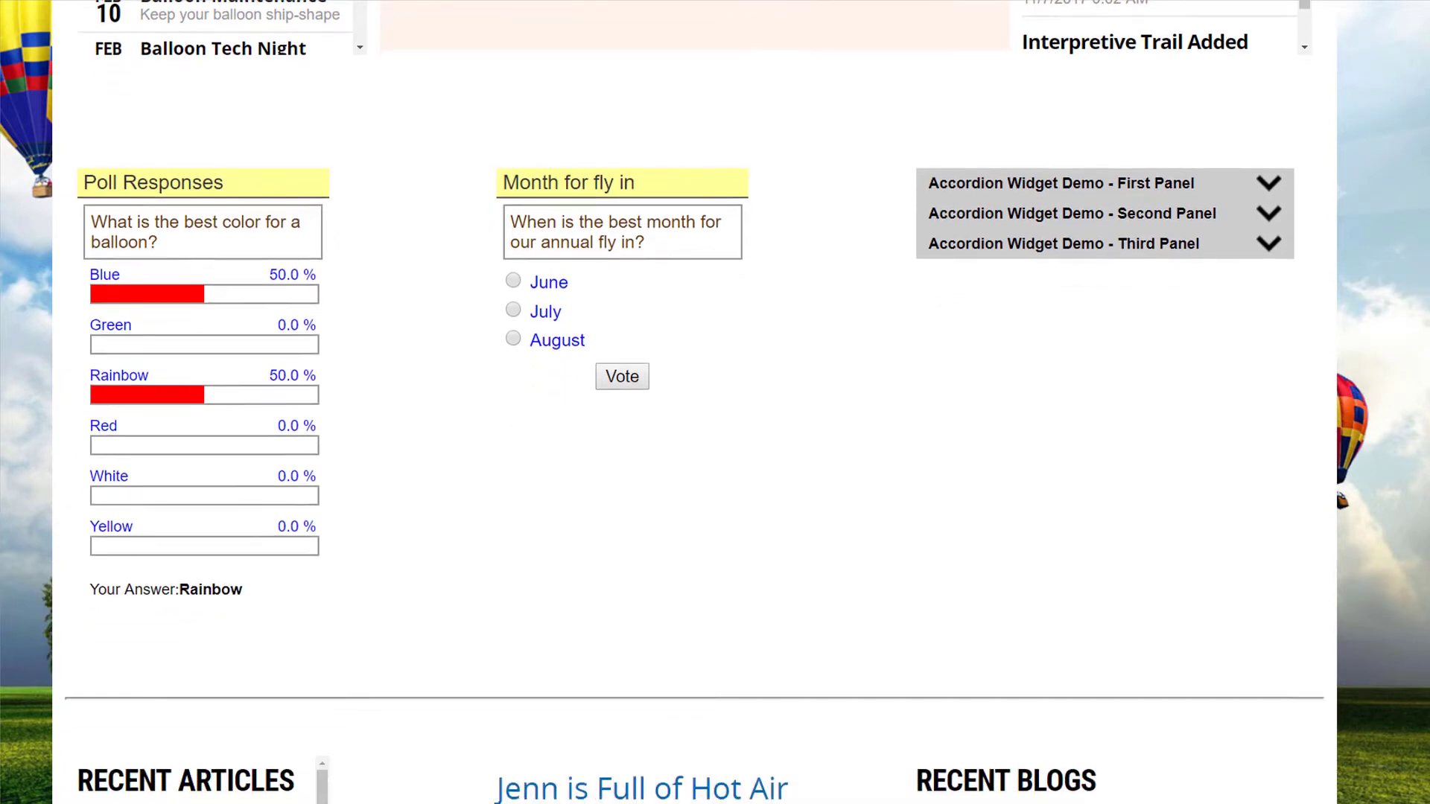
{"action": "scroll", "coordinate": [870, 711], "scroll_direction": "down", "scroll_amount": 3}
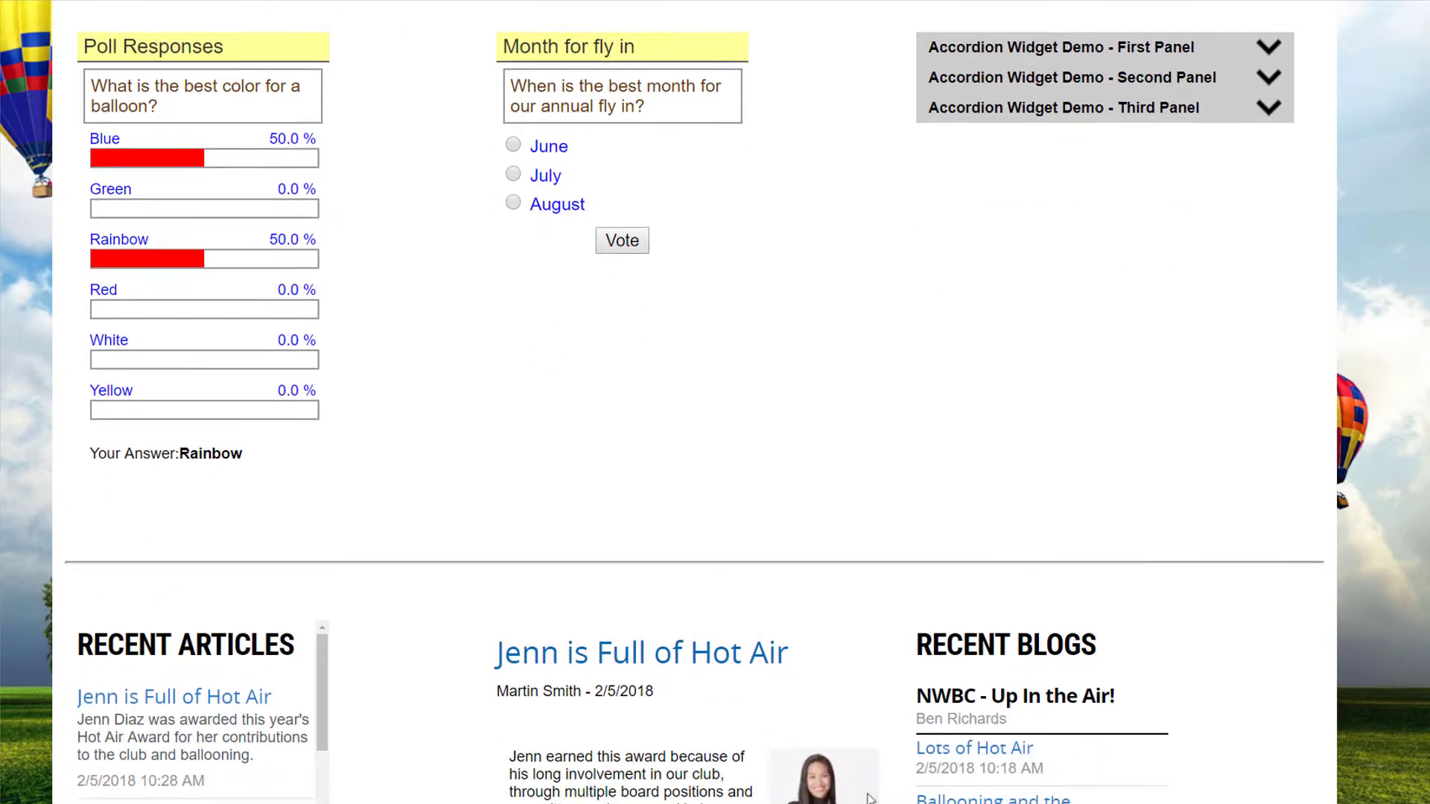
{"action": "scroll", "coordinate": [870, 712], "scroll_direction": "down", "scroll_amount": 3}
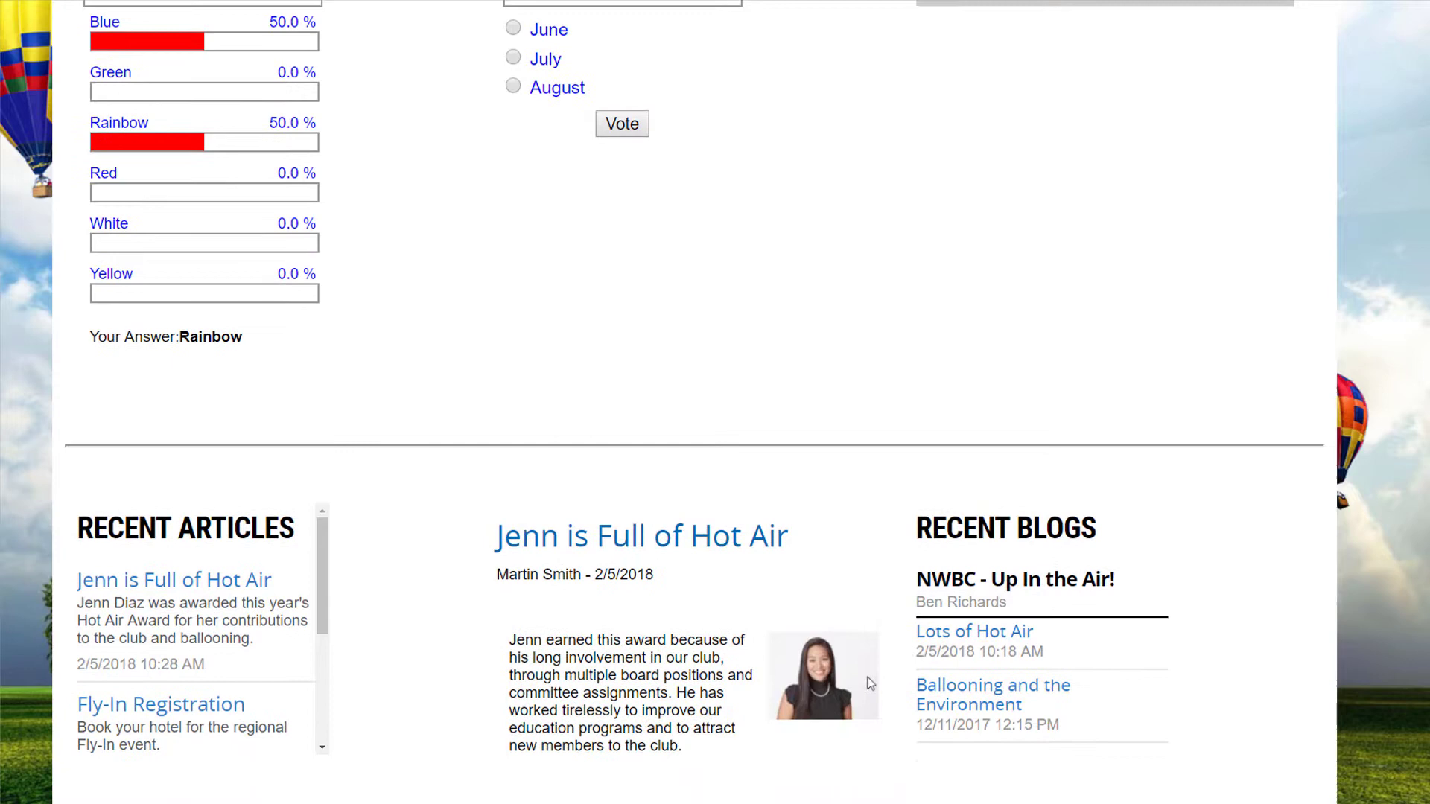
{"action": "scroll", "coordinate": [870, 613], "scroll_direction": "down", "scroll_amount": 2}
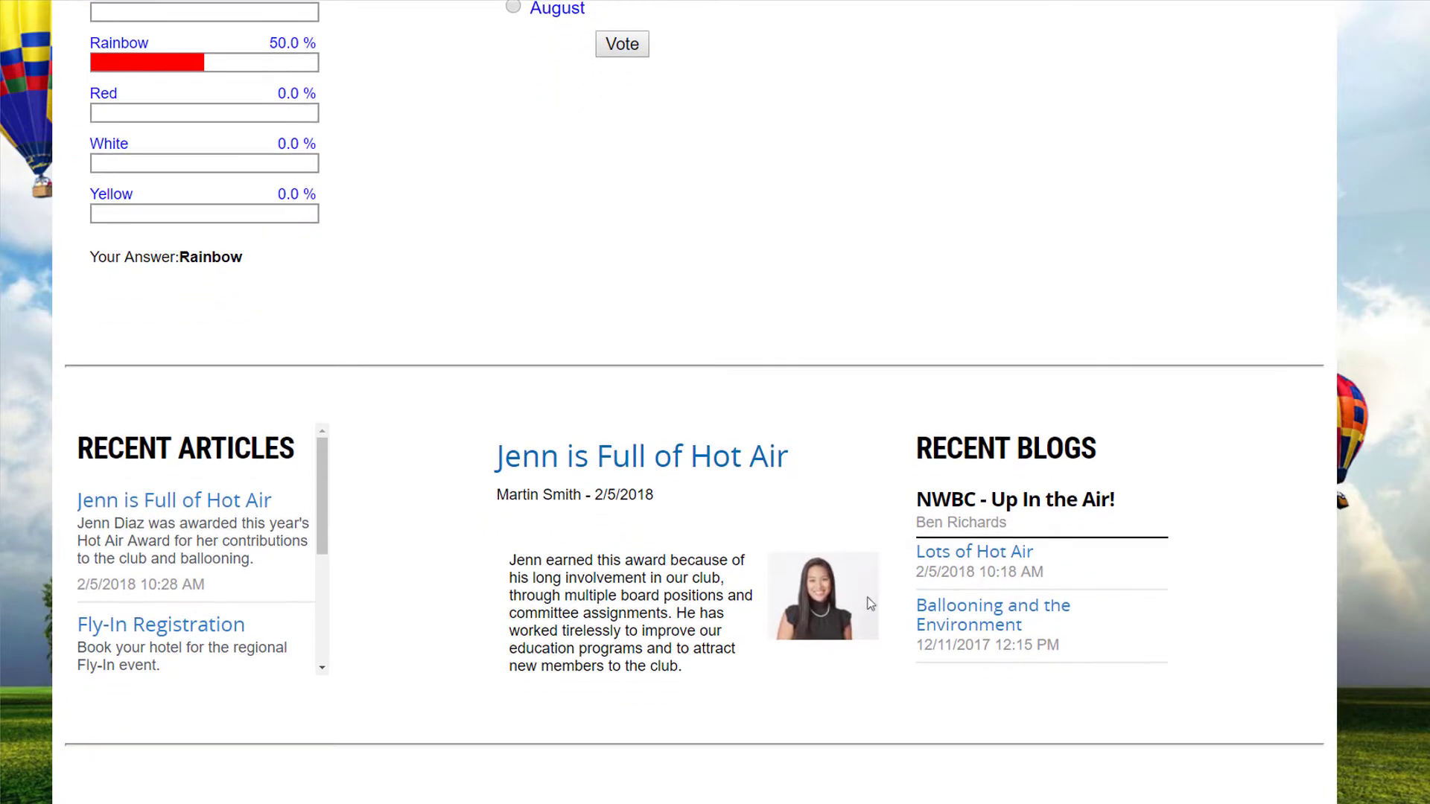
{"action": "scroll", "coordinate": [870, 538], "scroll_direction": "down", "scroll_amount": 3}
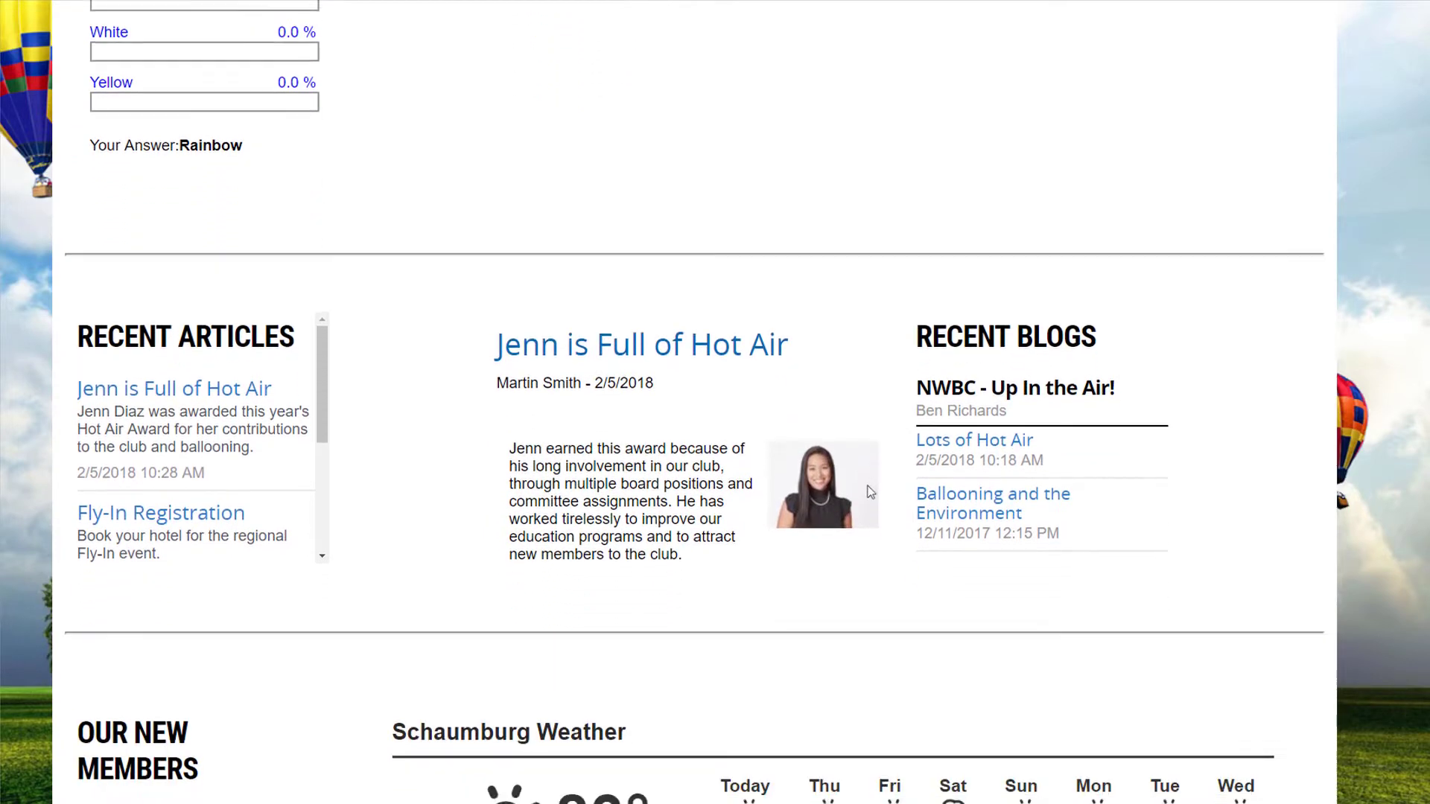
{"action": "scroll", "coordinate": [870, 412], "scroll_direction": "down", "scroll_amount": 2}
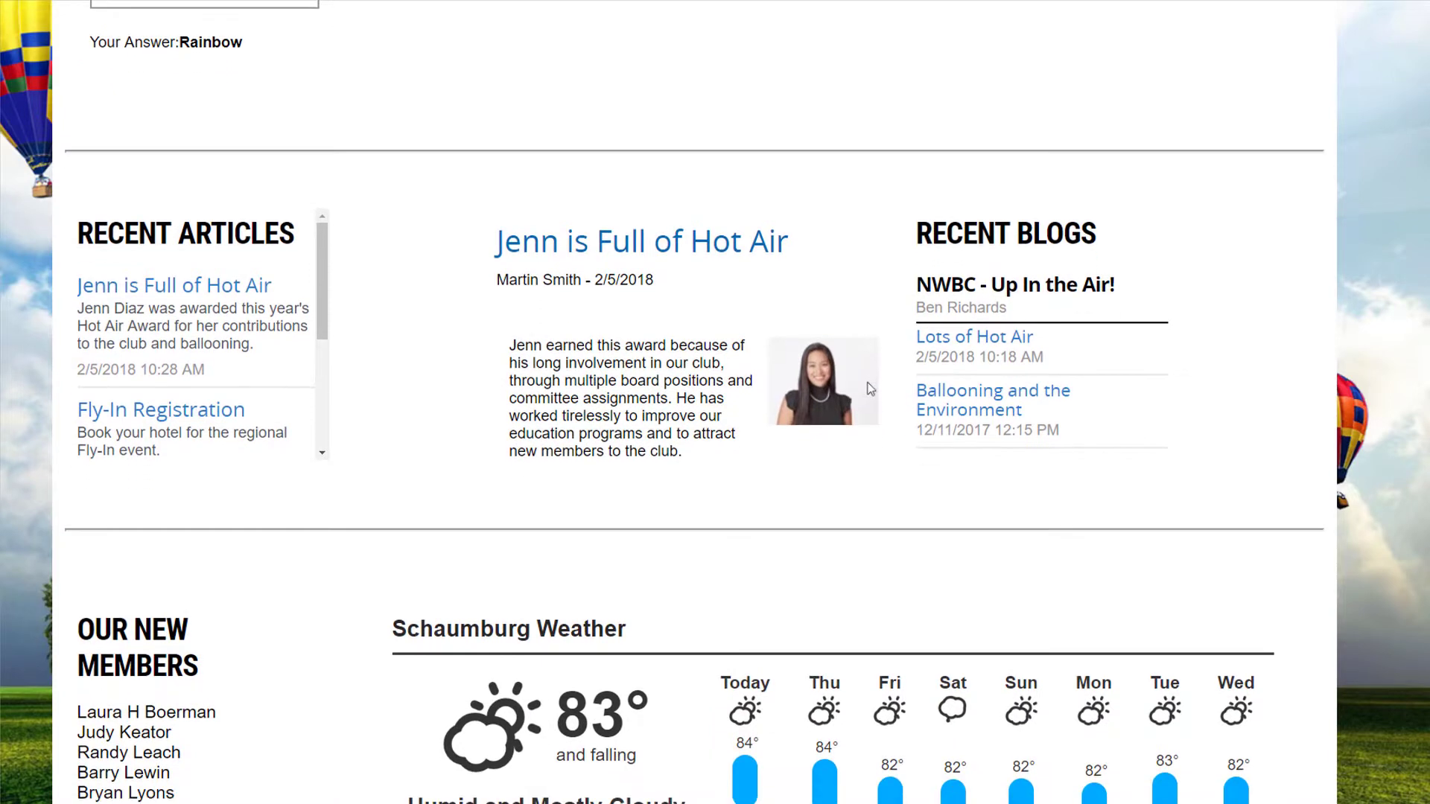
{"action": "scroll", "coordinate": [870, 333], "scroll_direction": "down", "scroll_amount": 3}
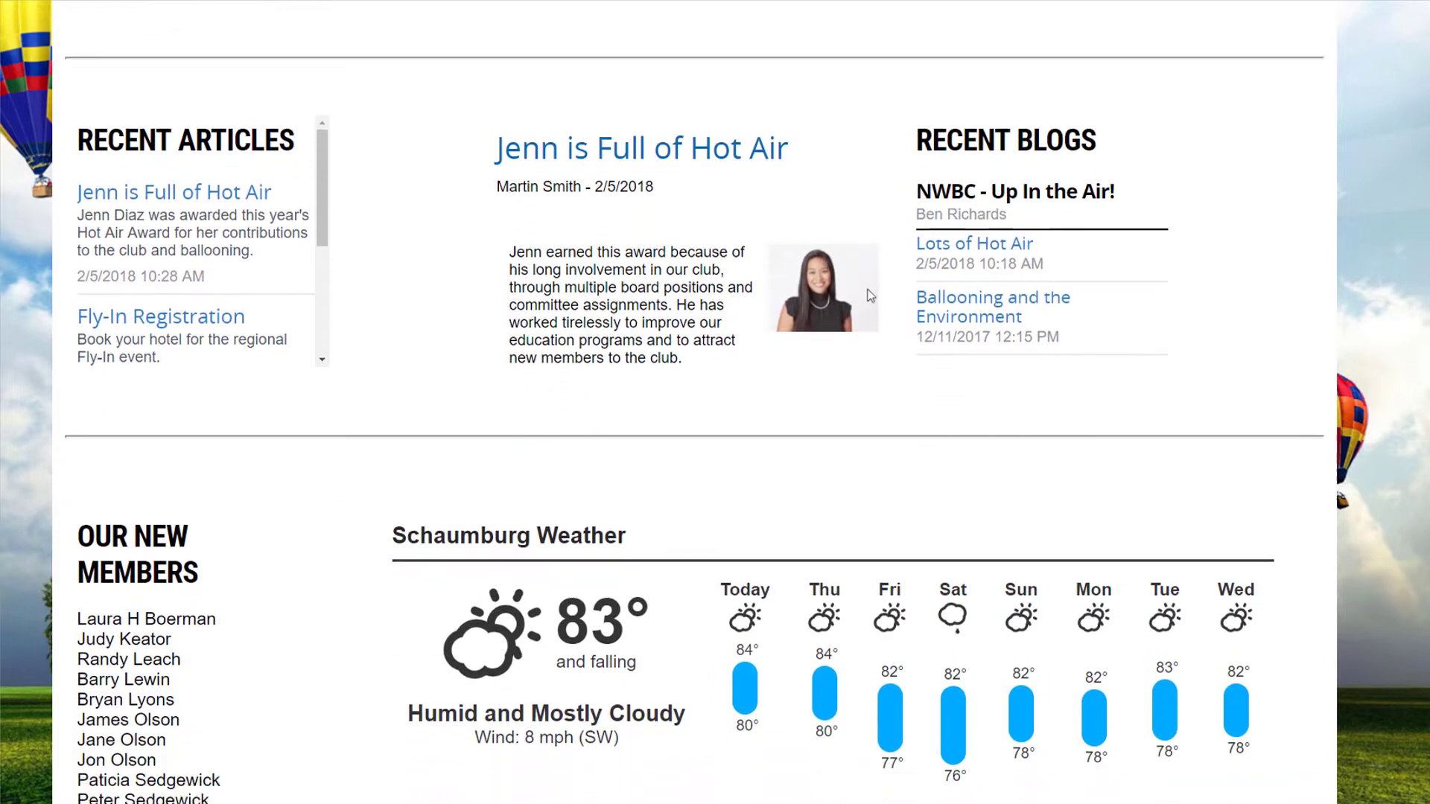
{"action": "scroll", "coordinate": [871, 206], "scroll_direction": "down", "scroll_amount": 3}
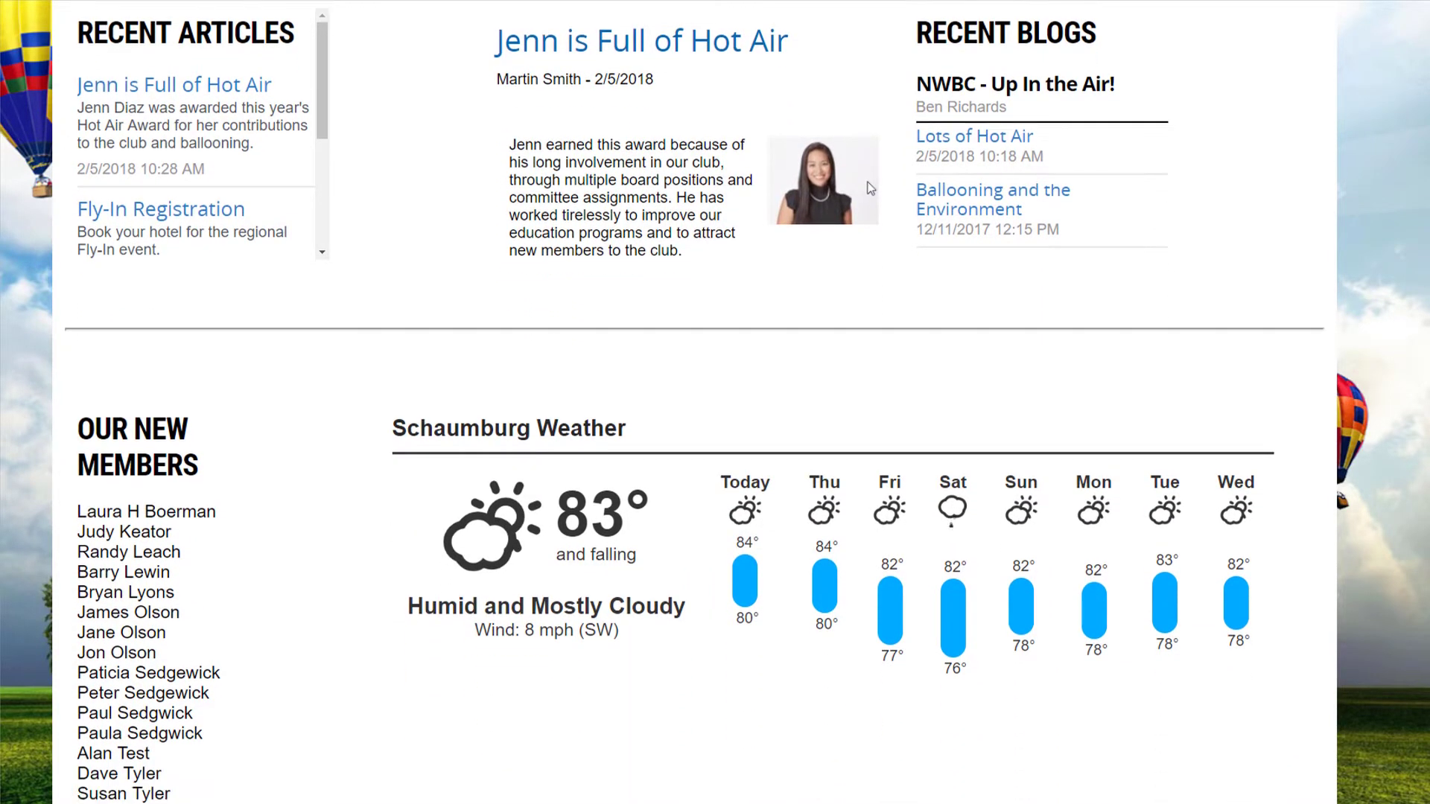
{"action": "scroll", "coordinate": [871, 93], "scroll_direction": "down", "scroll_amount": 4}
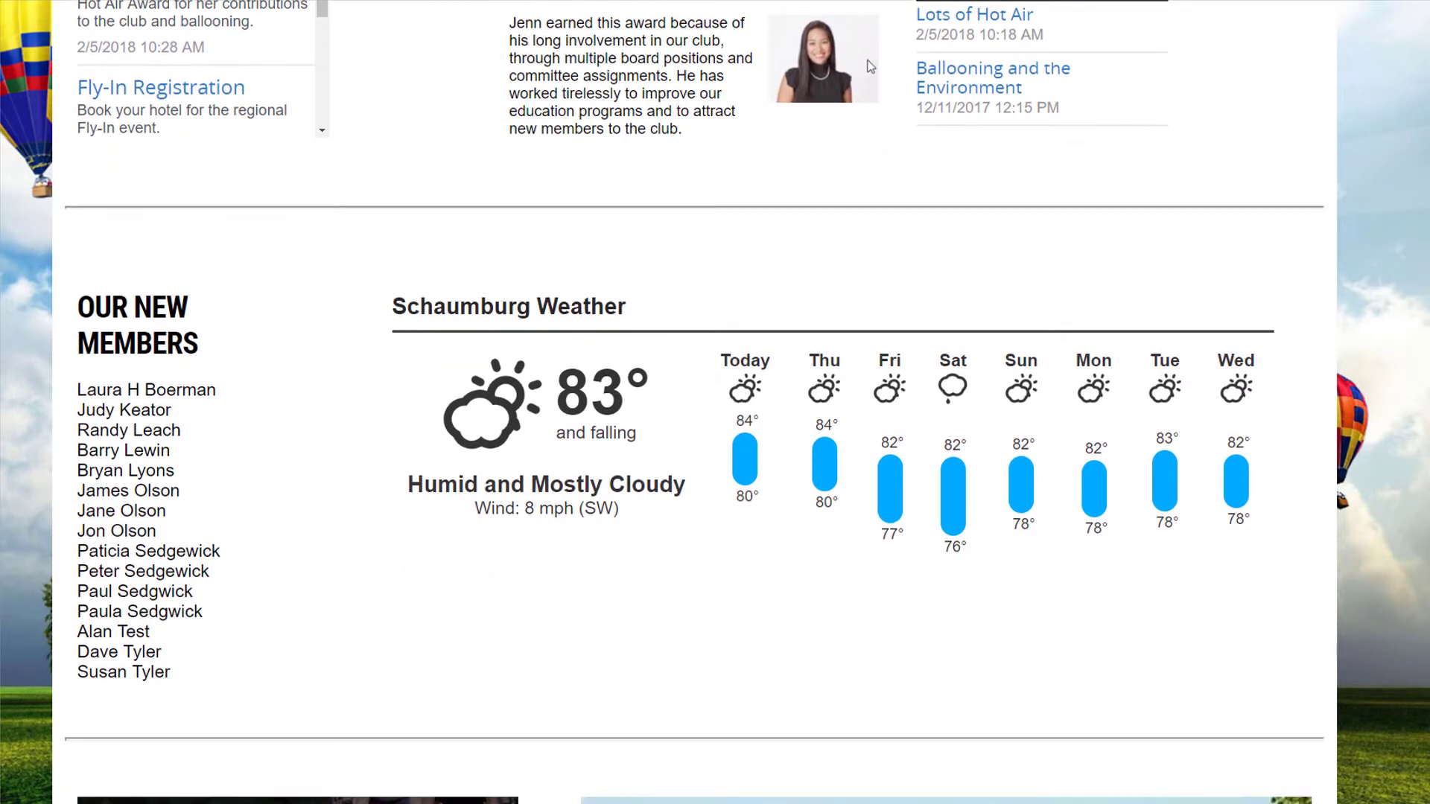
{"action": "scroll", "coordinate": [870, 402], "scroll_direction": "down", "scroll_amount": 3}
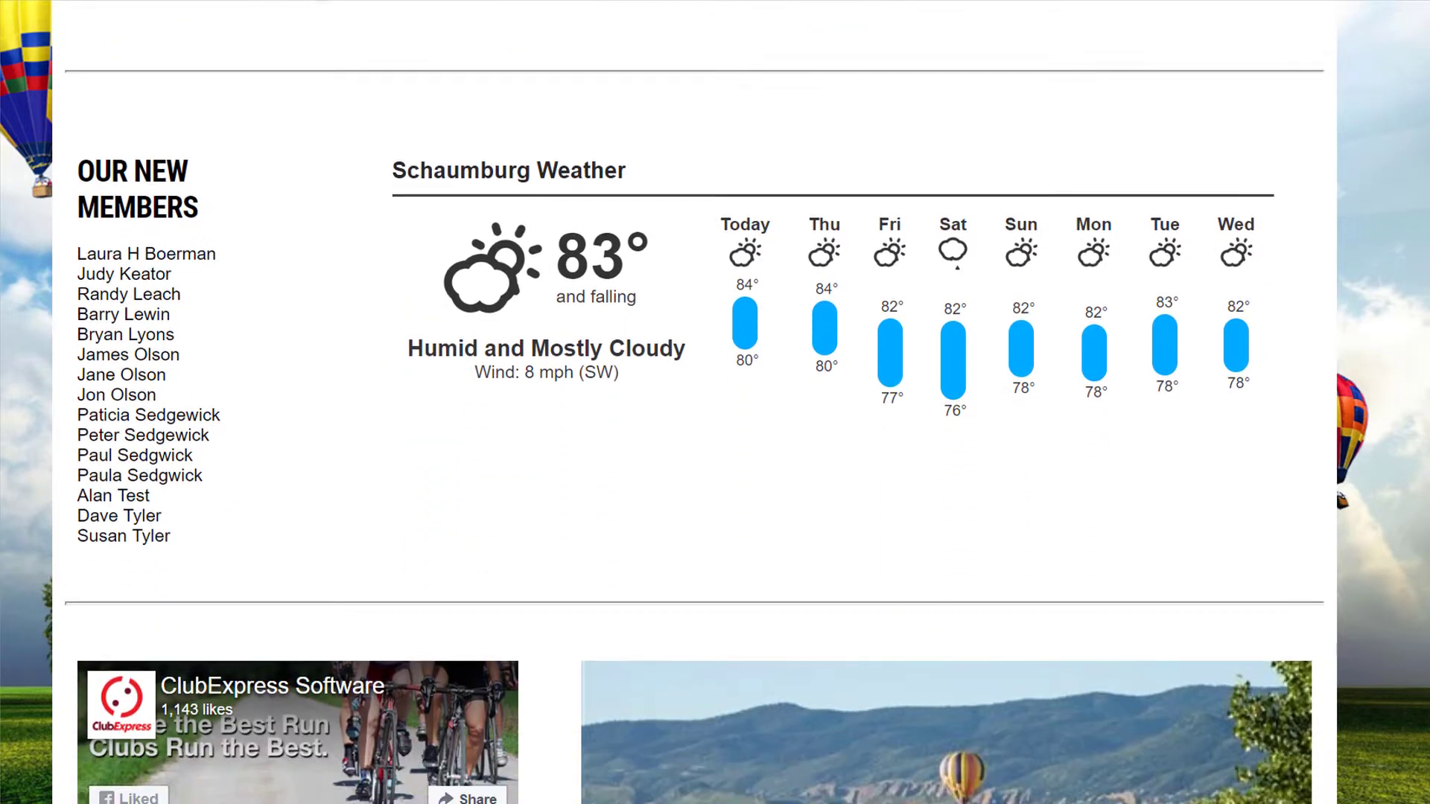
{"action": "scroll", "coordinate": [870, 402], "scroll_direction": "down", "scroll_amount": 3}
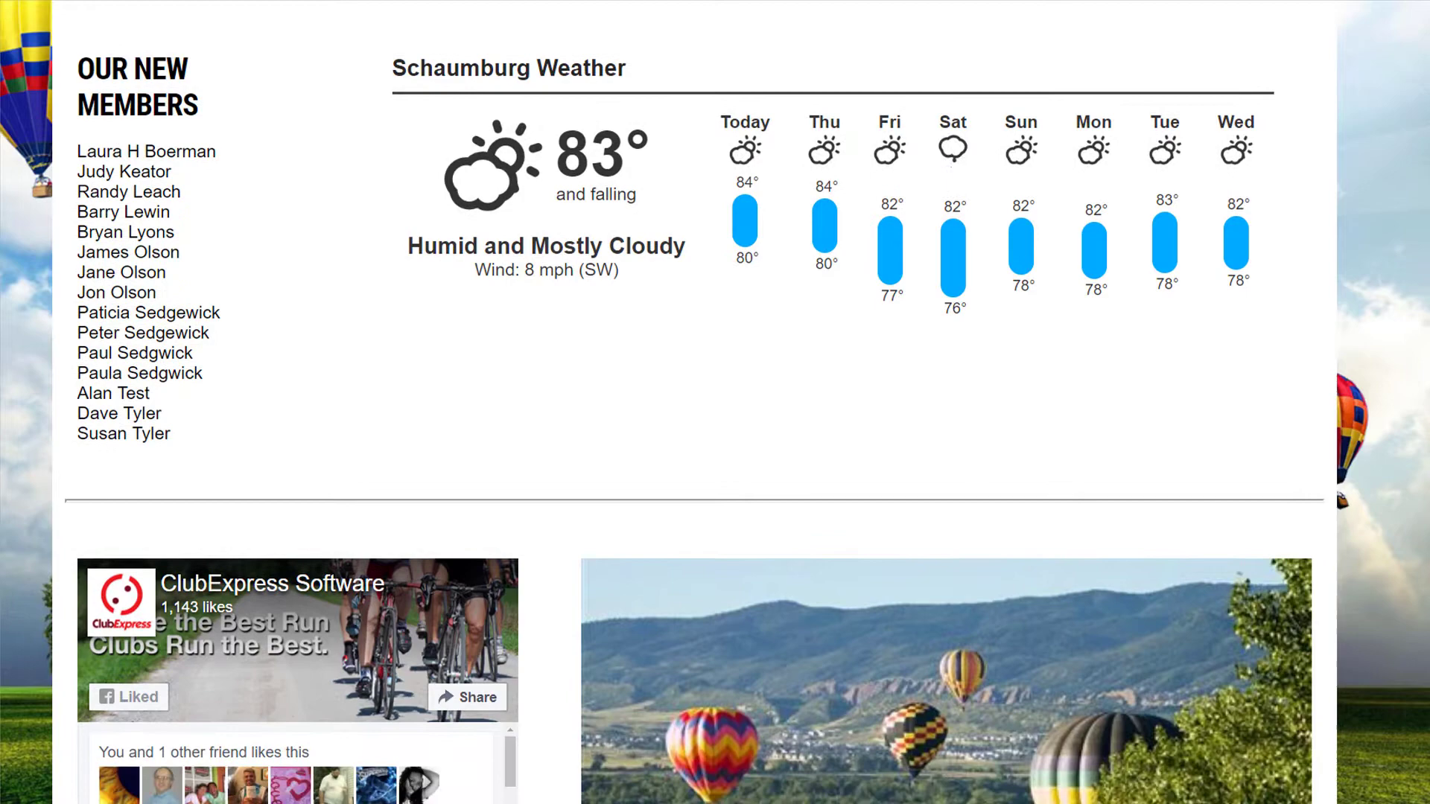
{"action": "scroll", "coordinate": [870, 402], "scroll_direction": "down", "scroll_amount": 4}
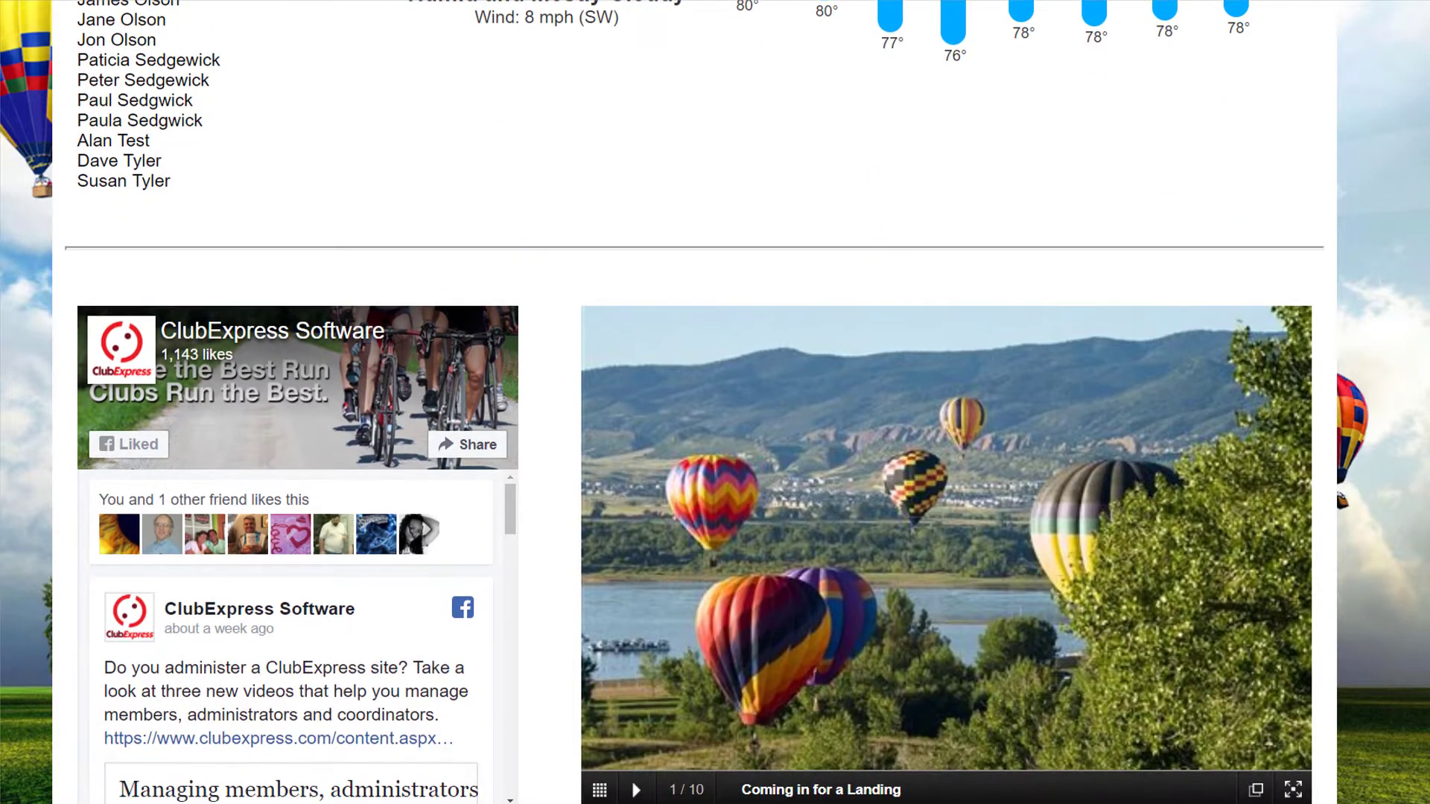
{"action": "scroll", "coordinate": [870, 402], "scroll_direction": "down", "scroll_amount": 2}
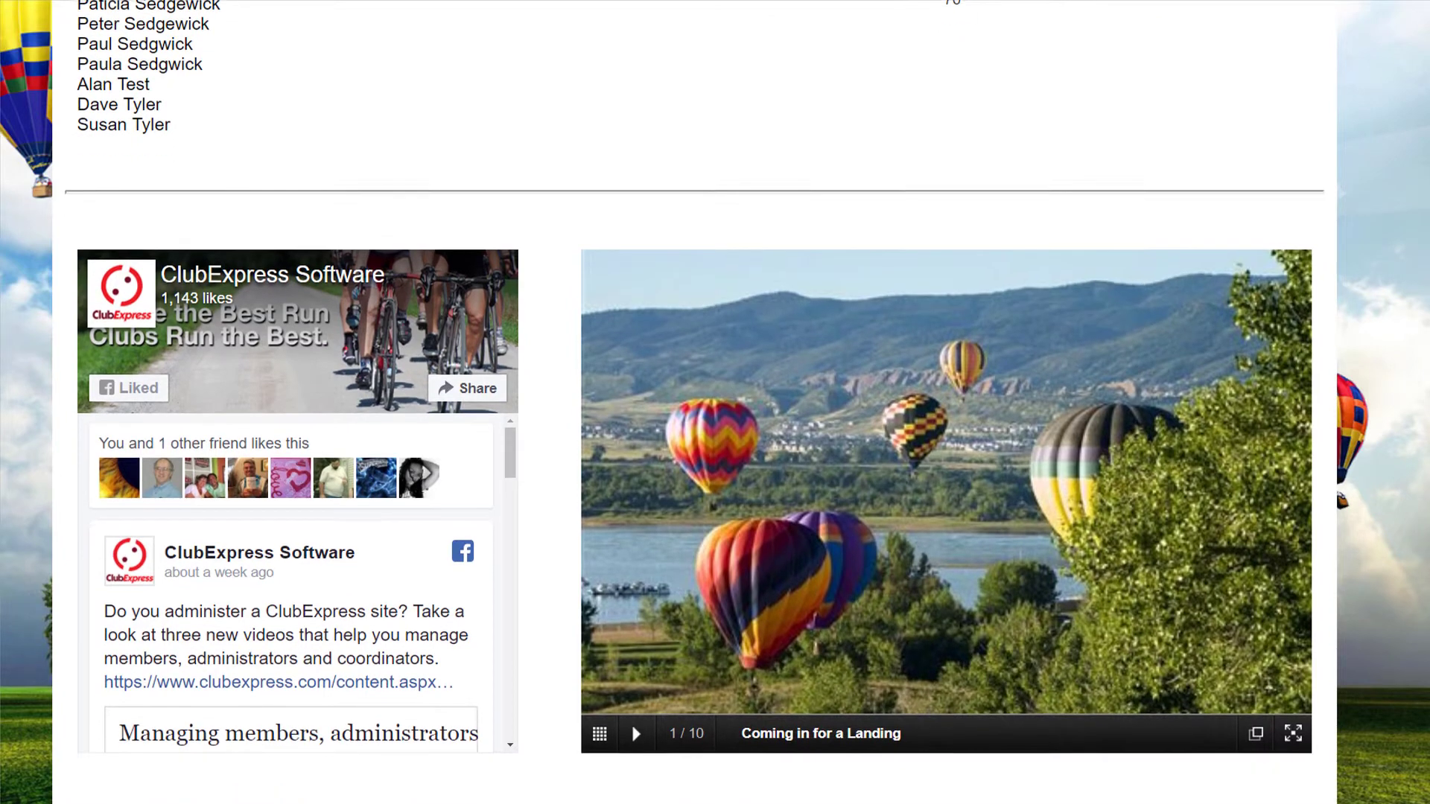
{"action": "scroll", "coordinate": [870, 403], "scroll_direction": "down", "scroll_amount": 2}
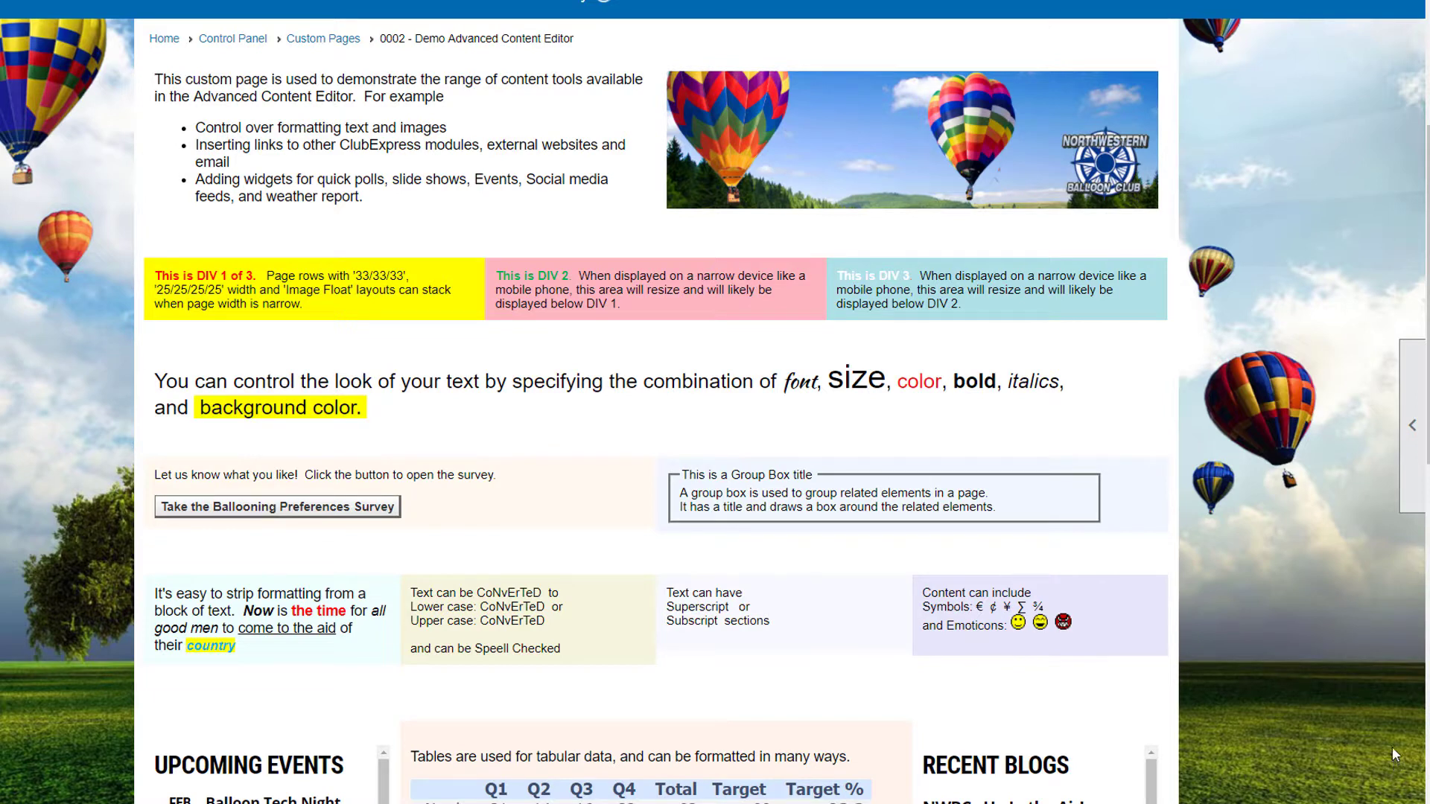
Step: Open the demo page in the Advanced Content Editor with additional tools shown, top row selected, maximized
{"action": "left_click", "coordinate": [1410, 444]}
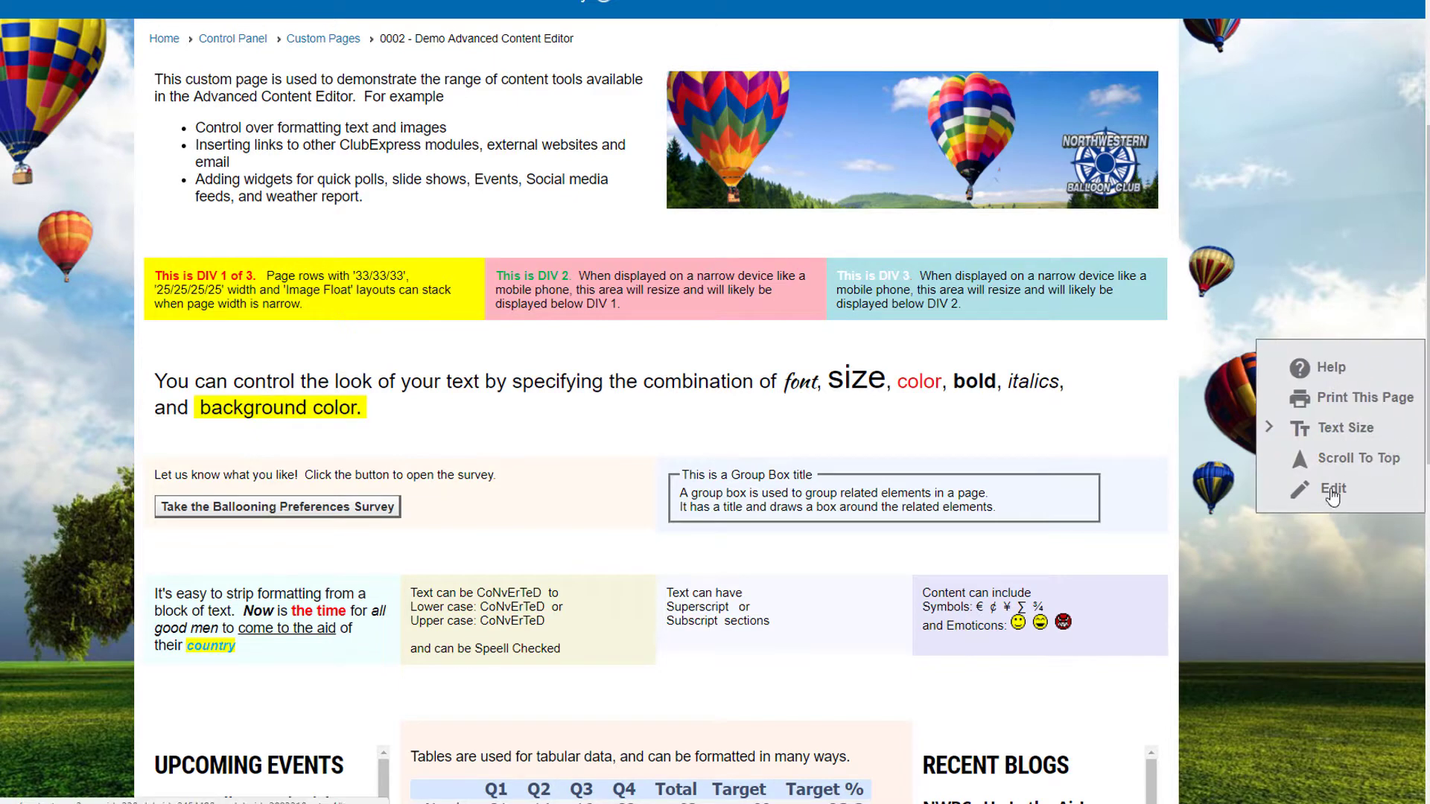
{"action": "left_click", "coordinate": [1327, 489]}
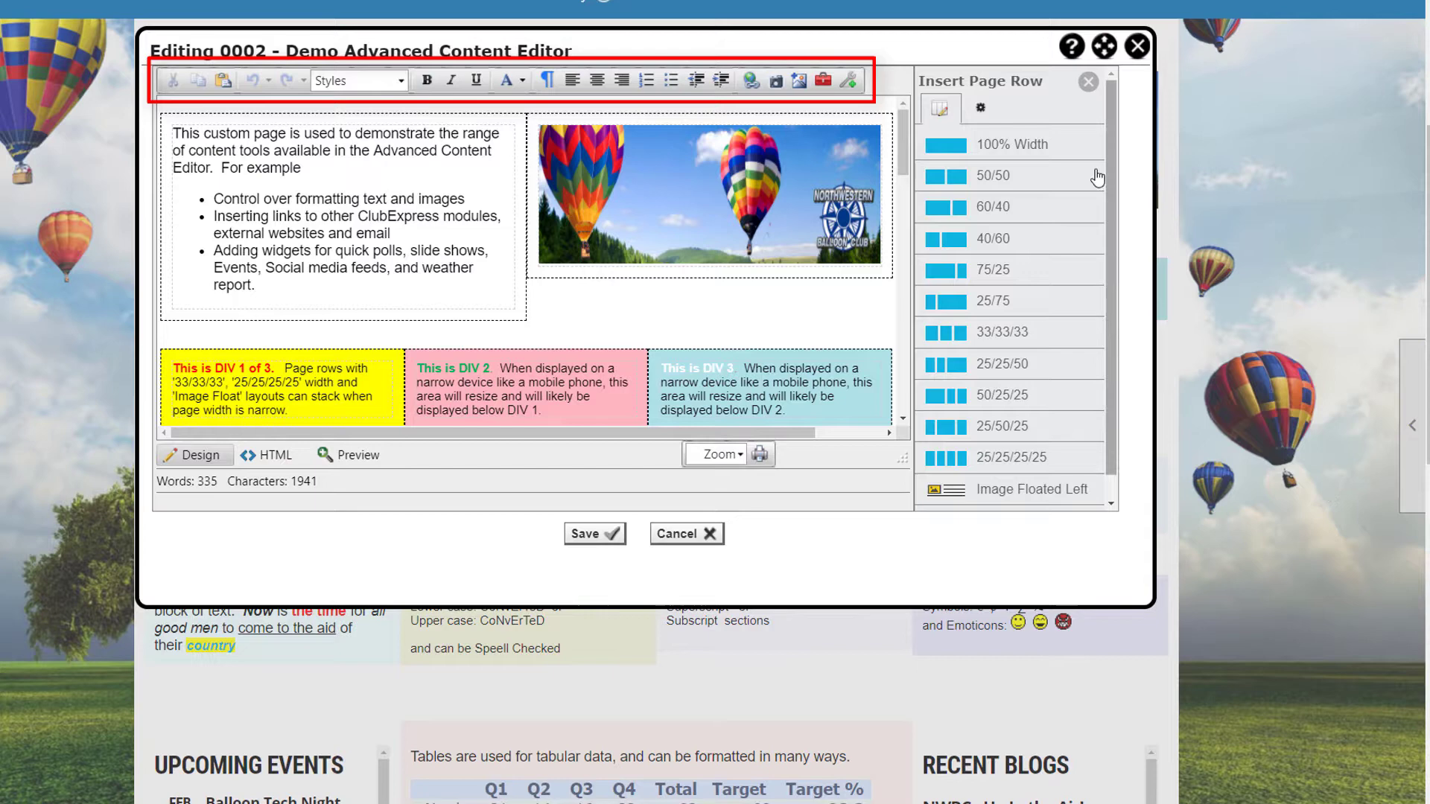
{"action": "left_click", "coordinate": [851, 81]}
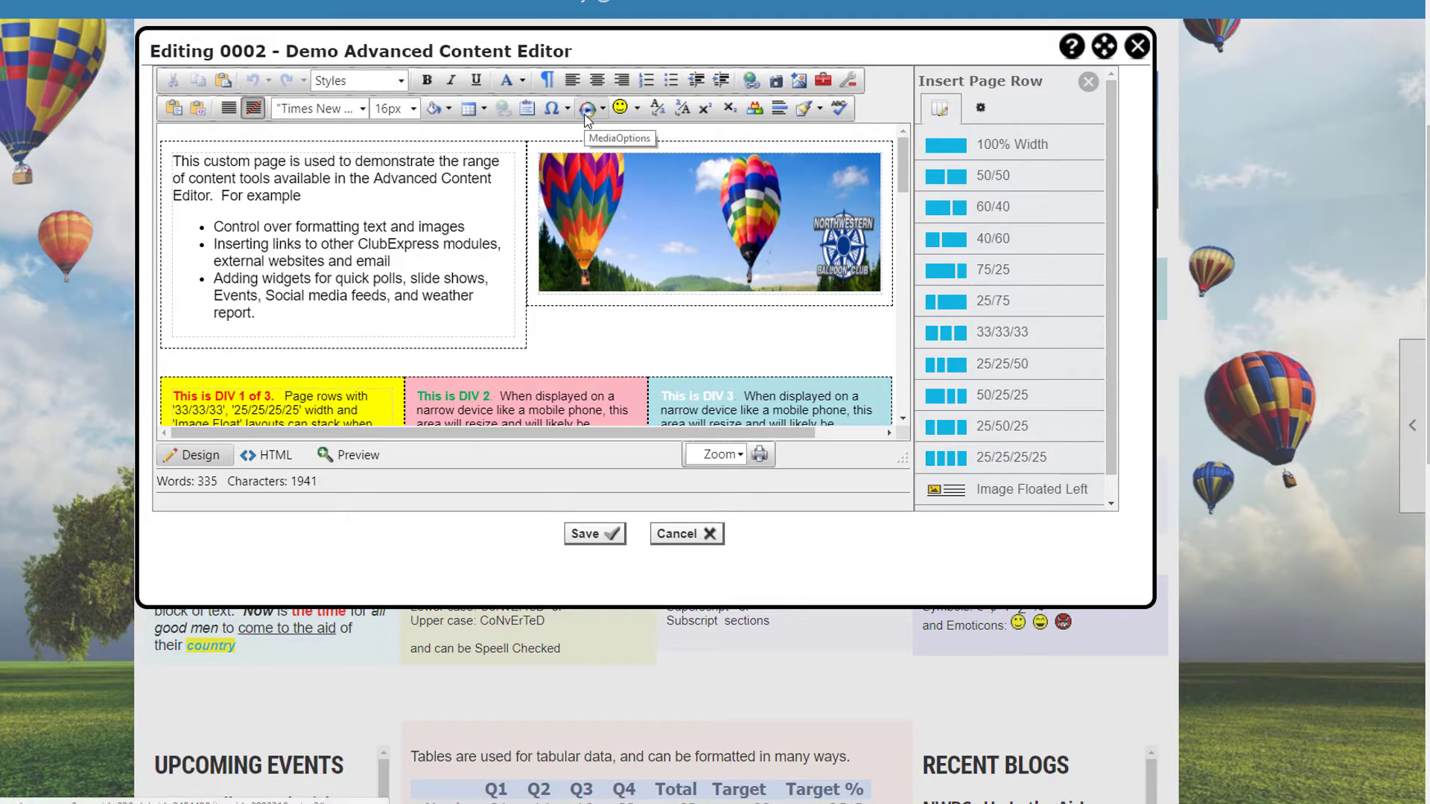
{"action": "left_click", "coordinate": [888, 177]}
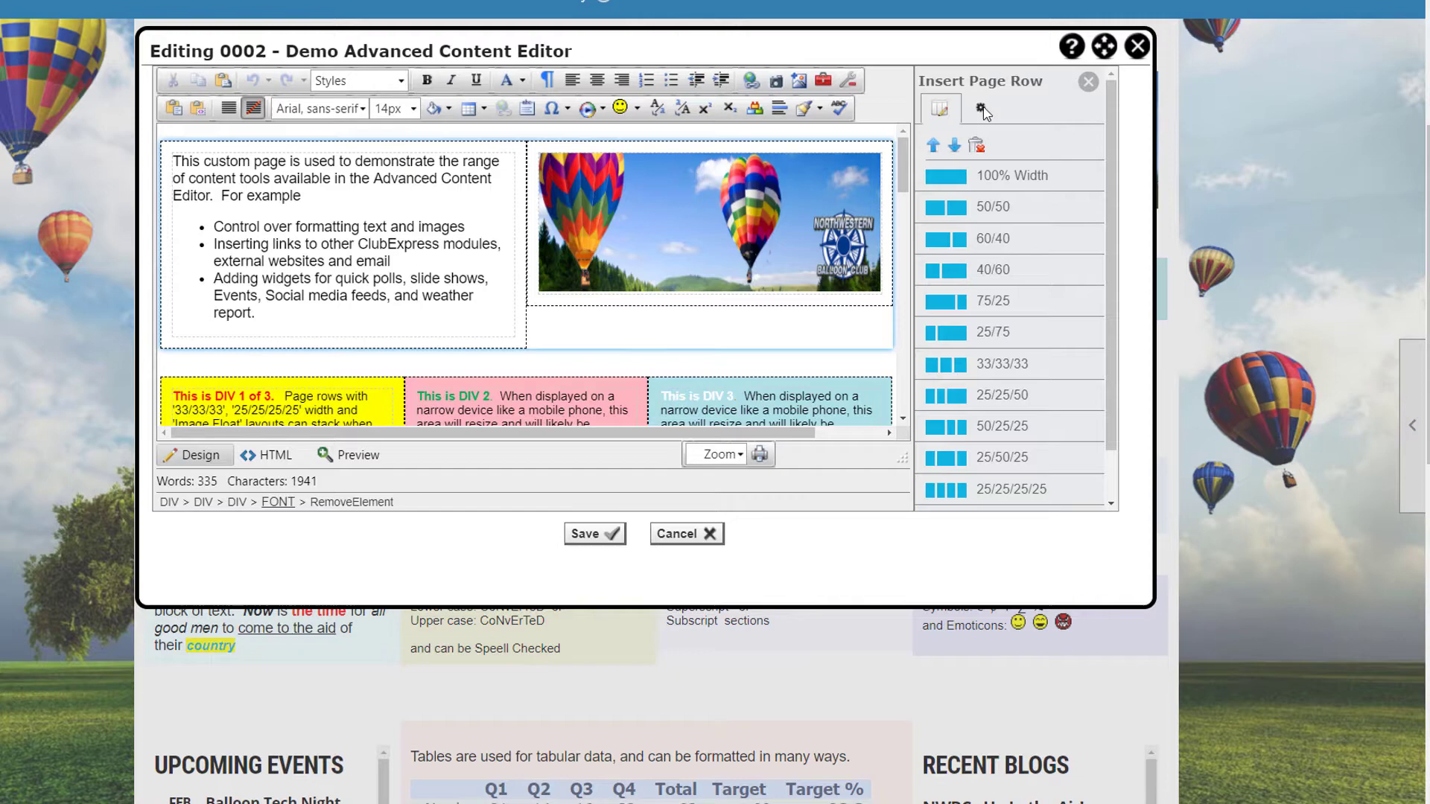
{"action": "left_click", "coordinate": [1104, 46]}
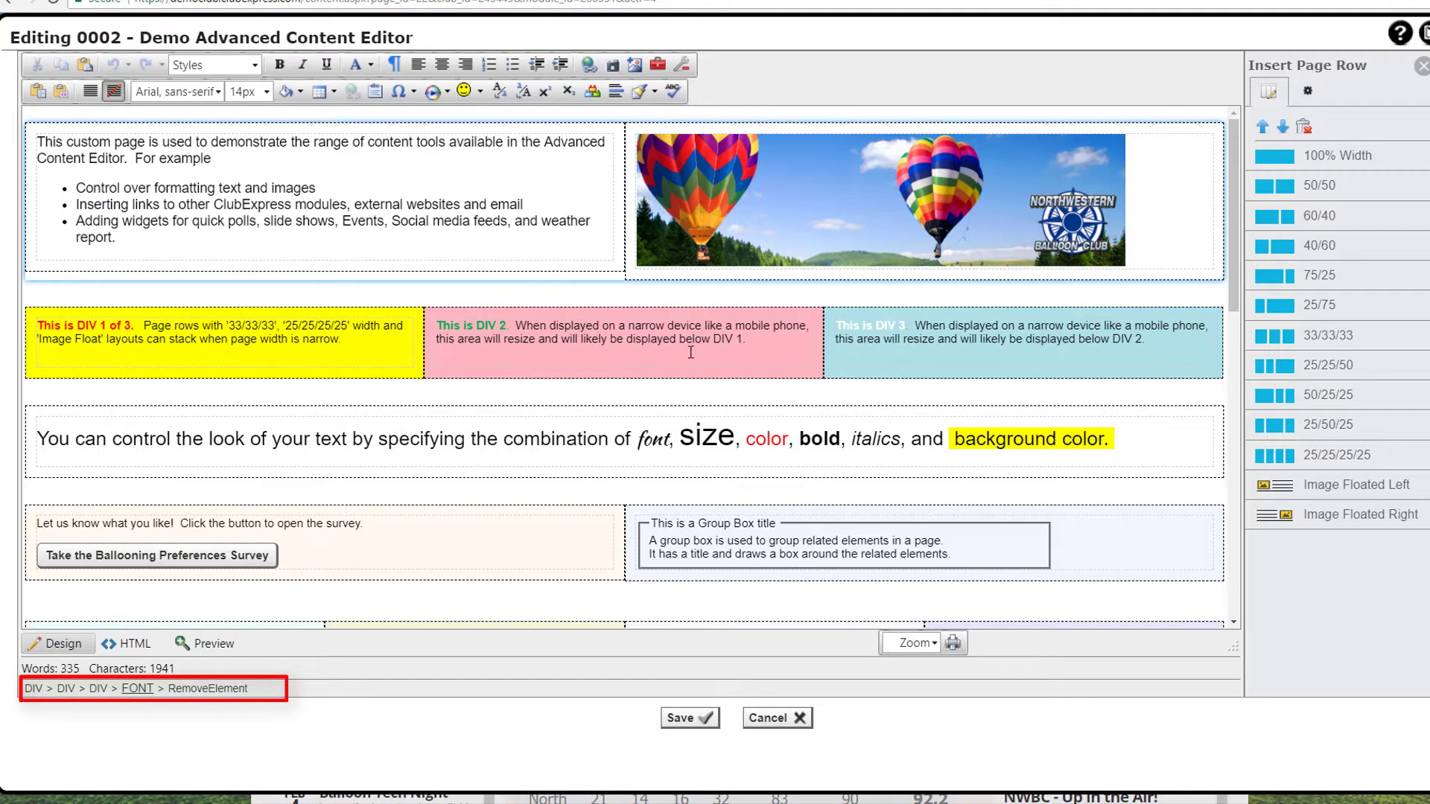
Step: Unbold the East row's 96.7 Target % cell by removing its STRONG element
{"action": "scroll", "coordinate": [656, 365], "scroll_direction": "down", "scroll_amount": 6}
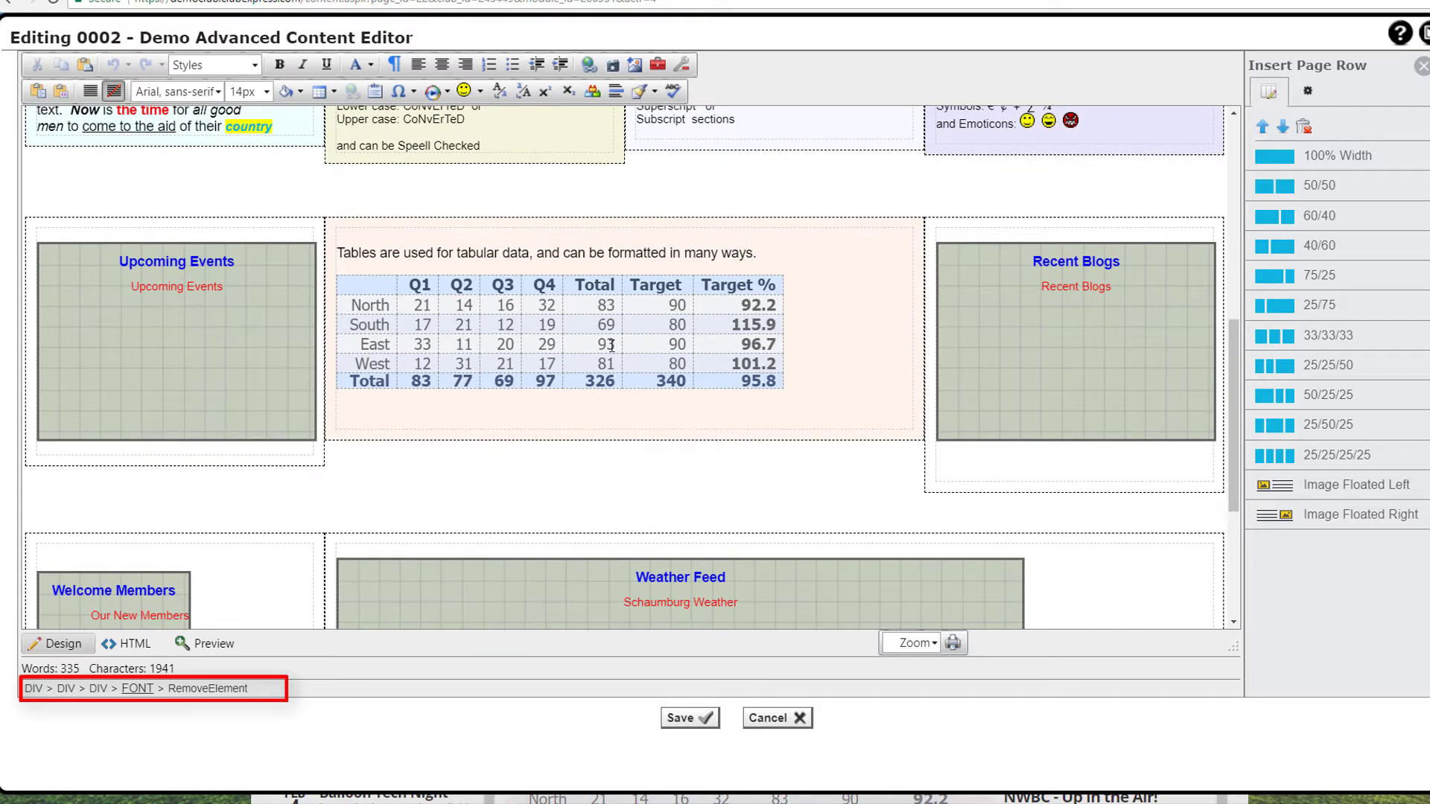
{"action": "left_click", "coordinate": [611, 345]}
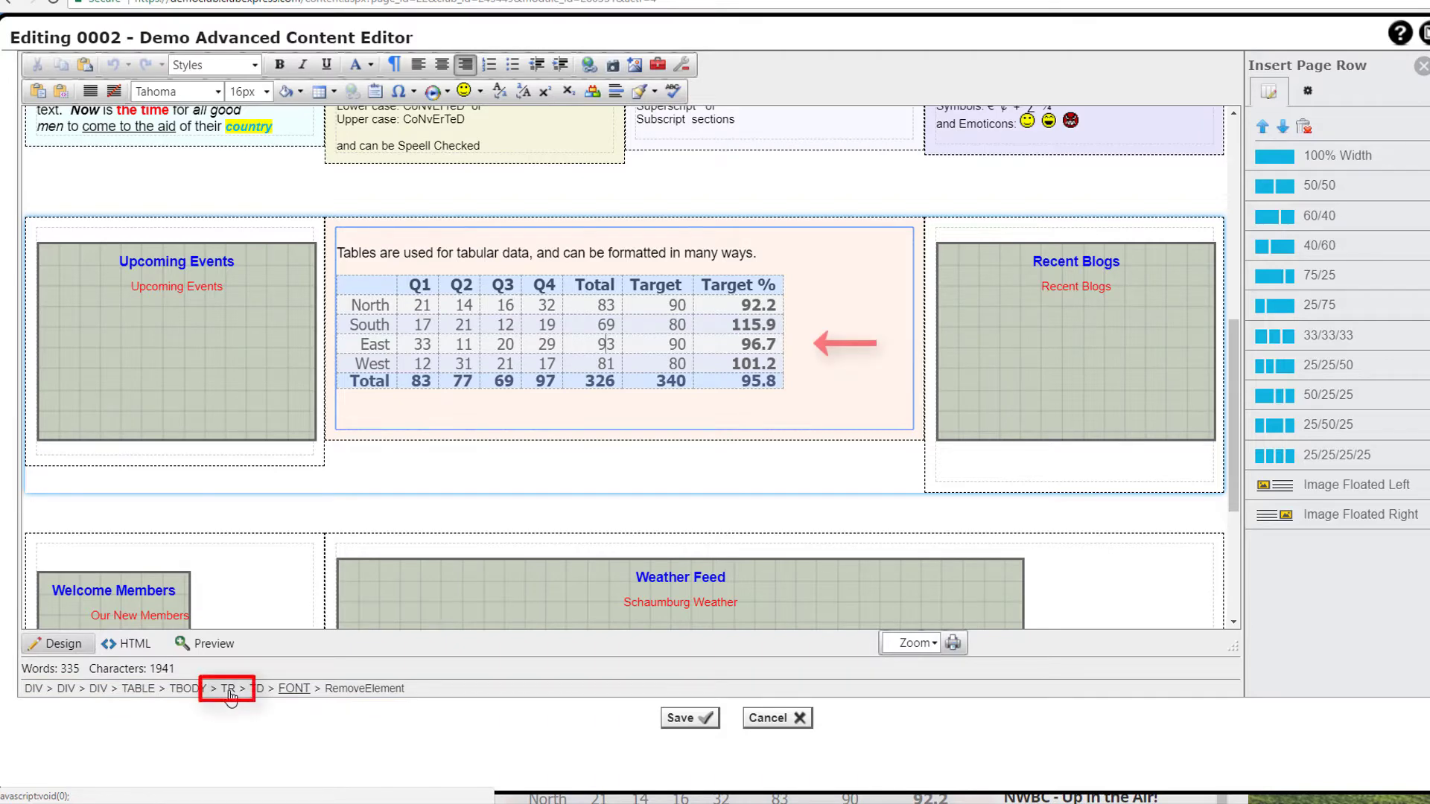
{"action": "left_click", "coordinate": [228, 689]}
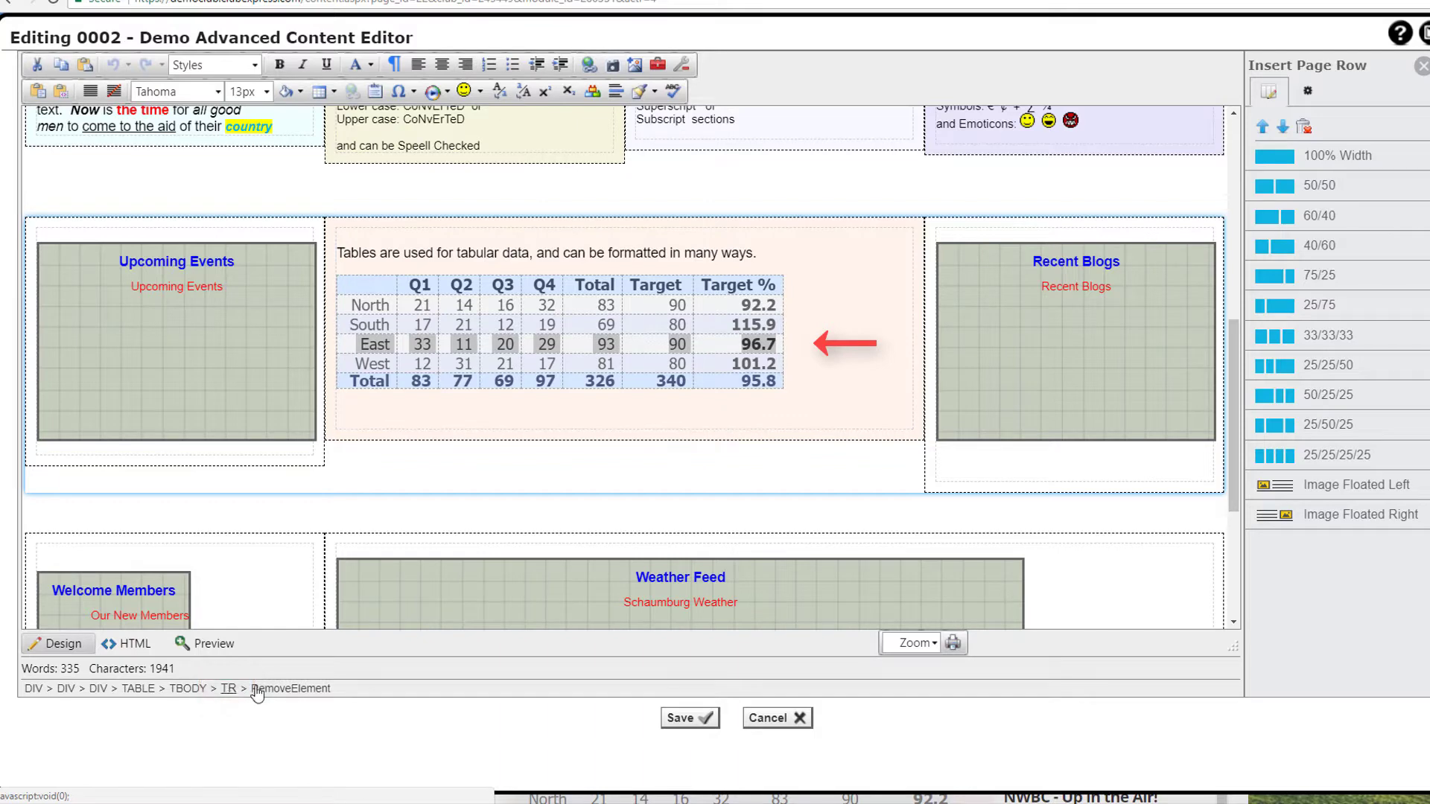
{"action": "left_click", "coordinate": [763, 345]}
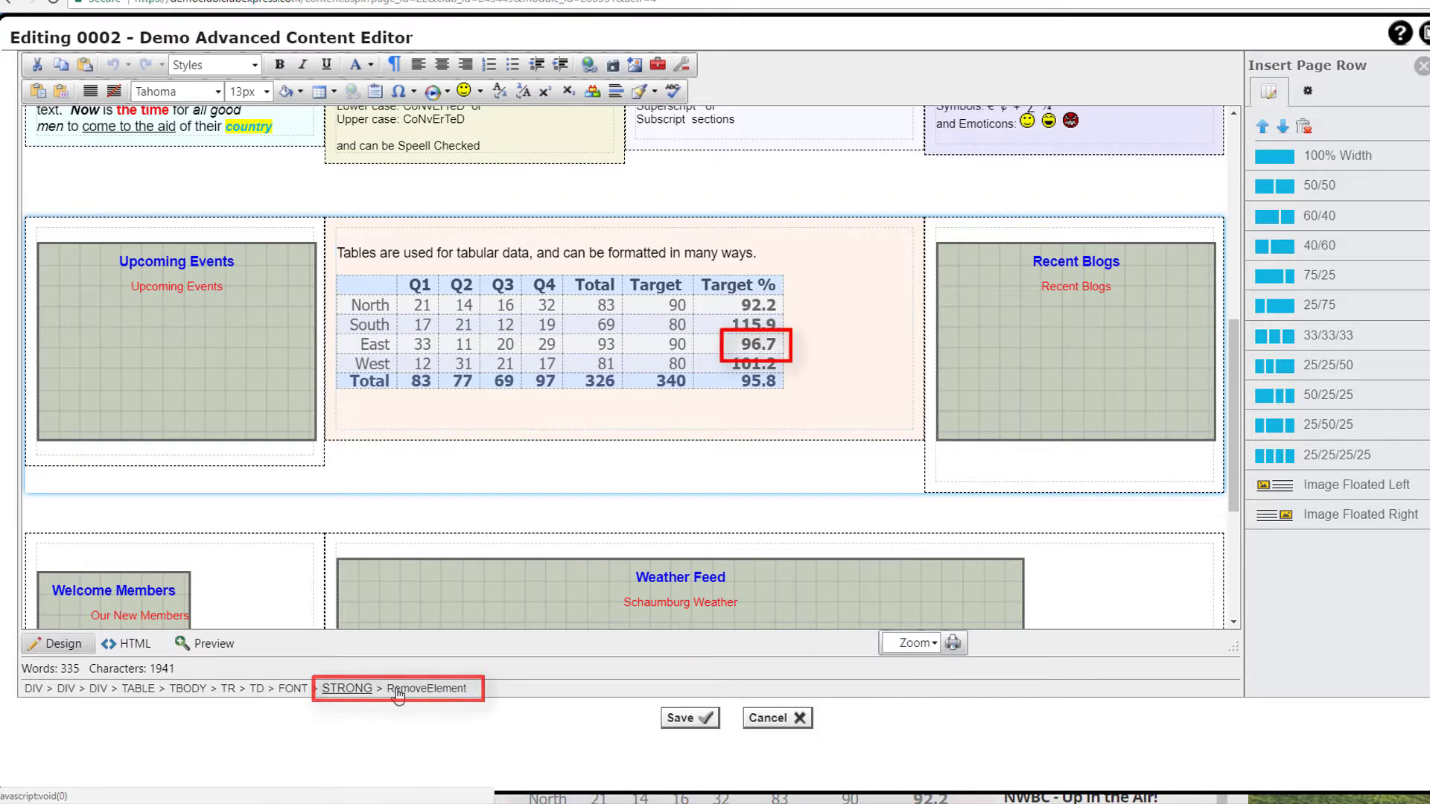
{"action": "left_click", "coordinate": [397, 690]}
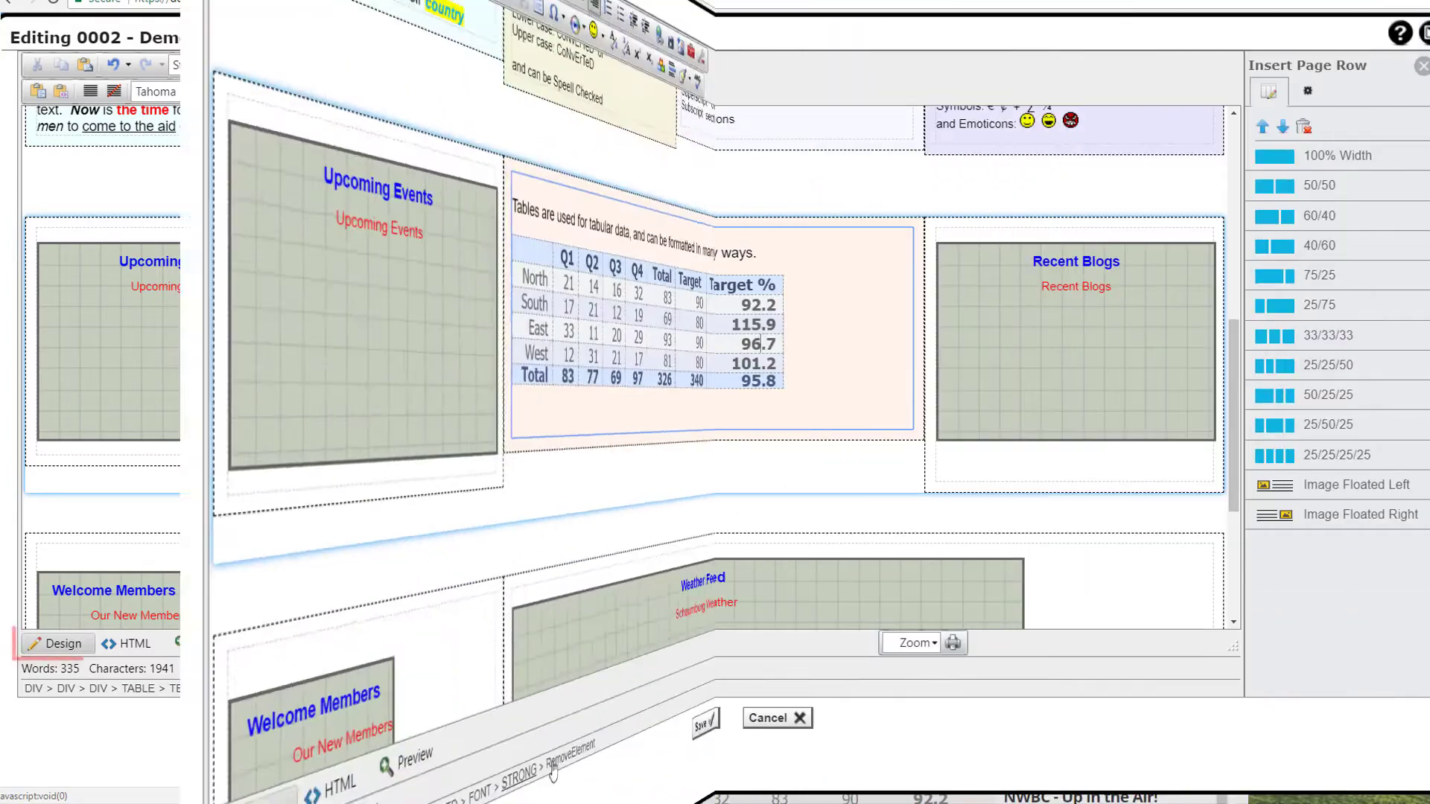
{"action": "key", "text": "ctrl+z"}
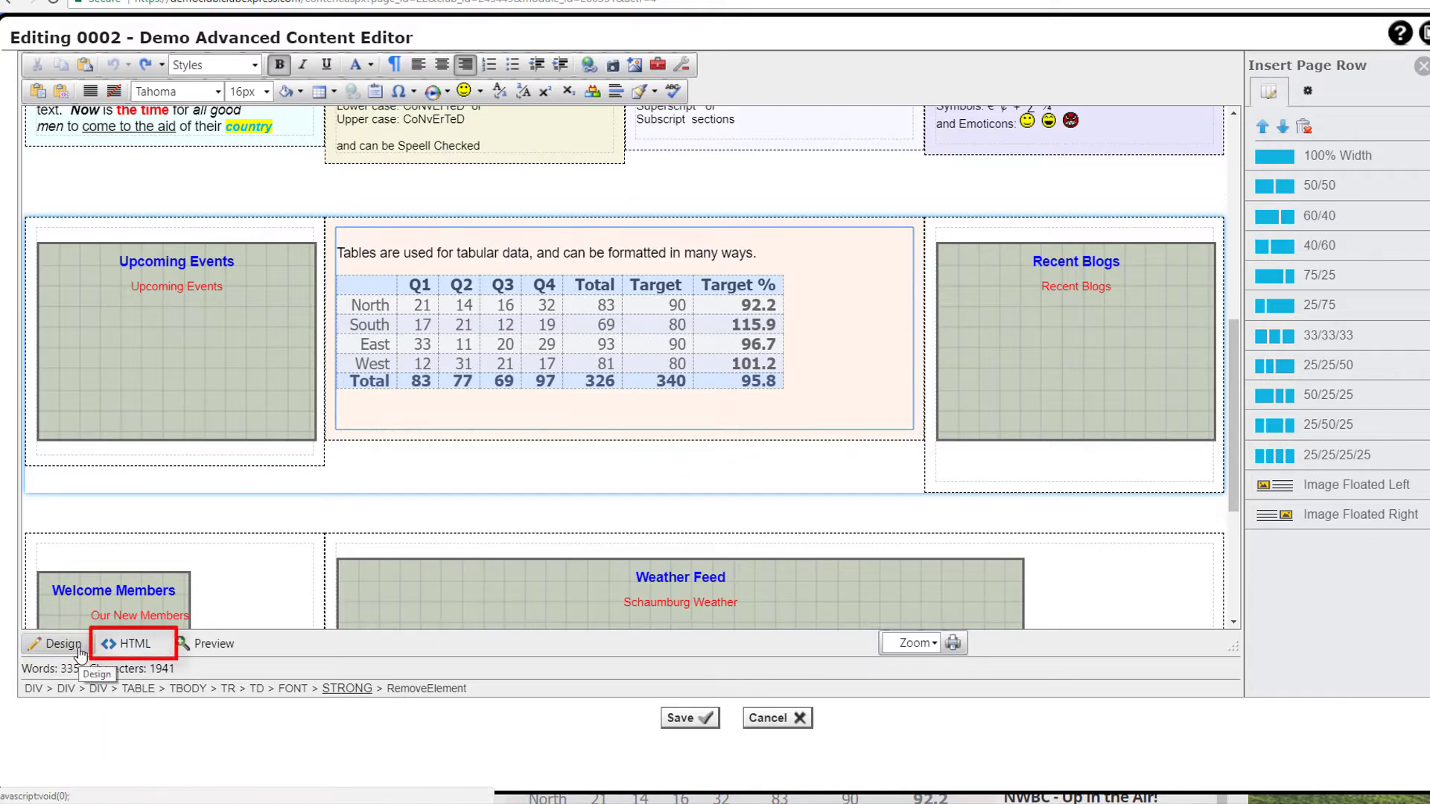
{"action": "left_click", "coordinate": [131, 647]}
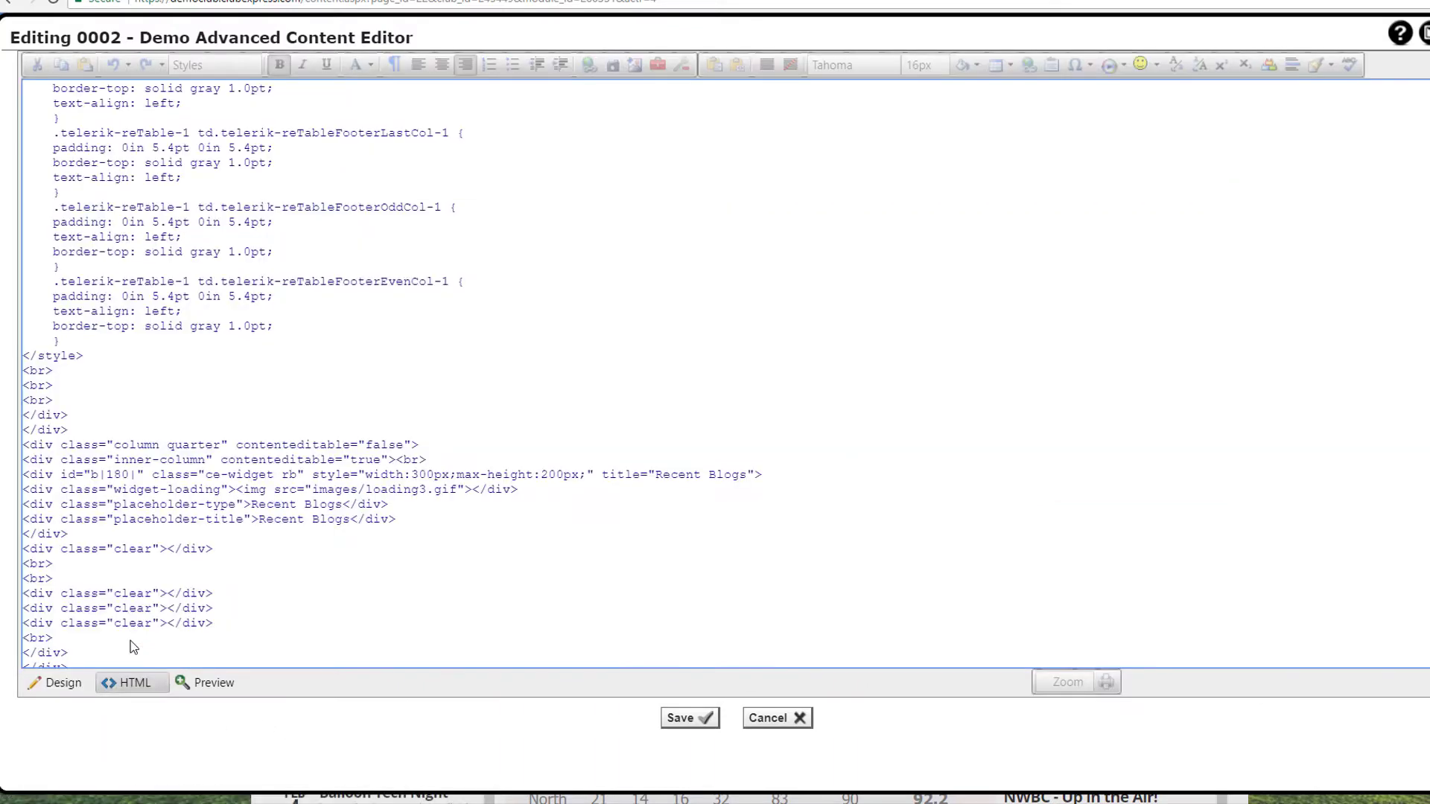
{"action": "scroll", "coordinate": [243, 606], "scroll_direction": "down", "scroll_amount": 15}
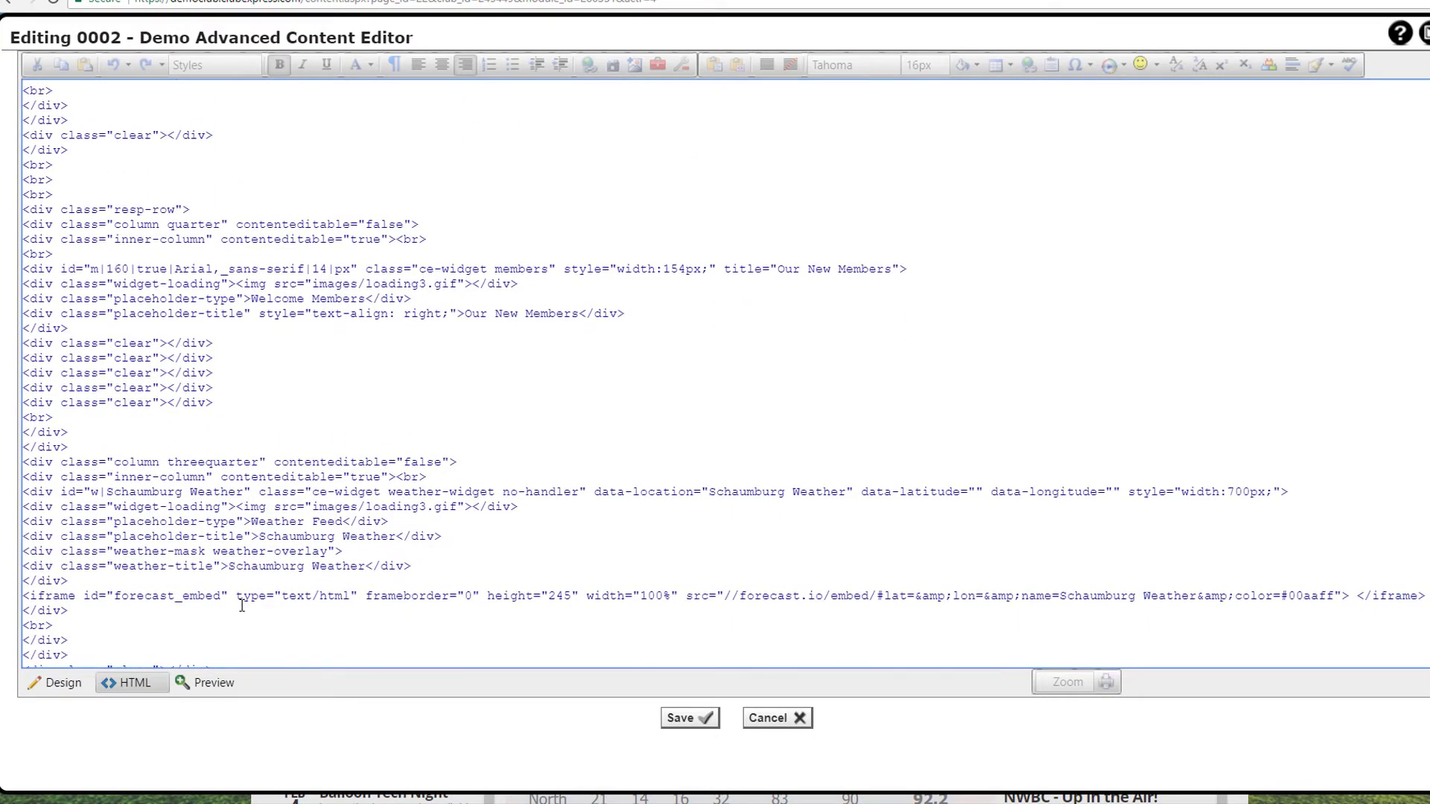
{"action": "left_click", "coordinate": [207, 687]}
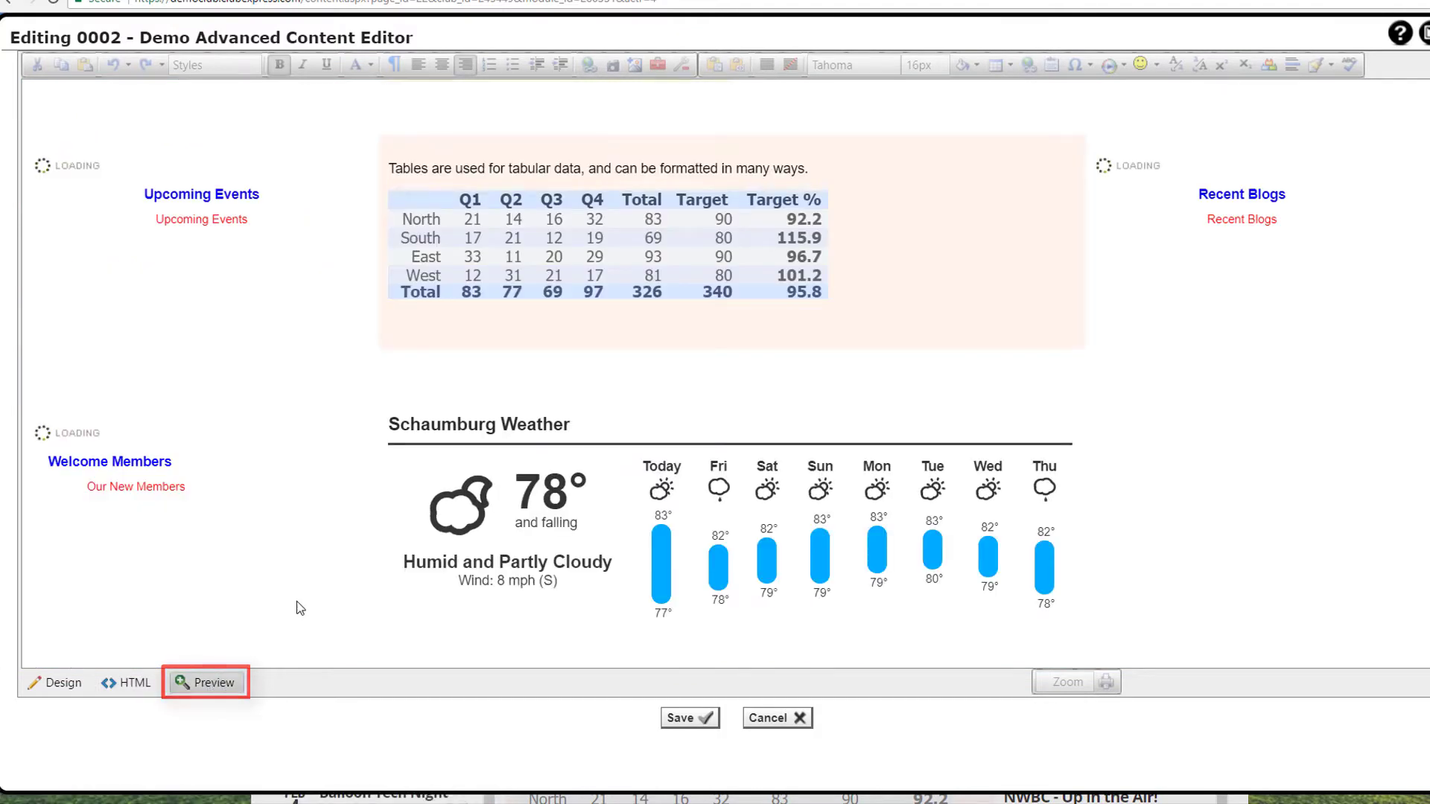
{"action": "scroll", "coordinate": [300, 608], "scroll_direction": "up", "scroll_amount": 2}
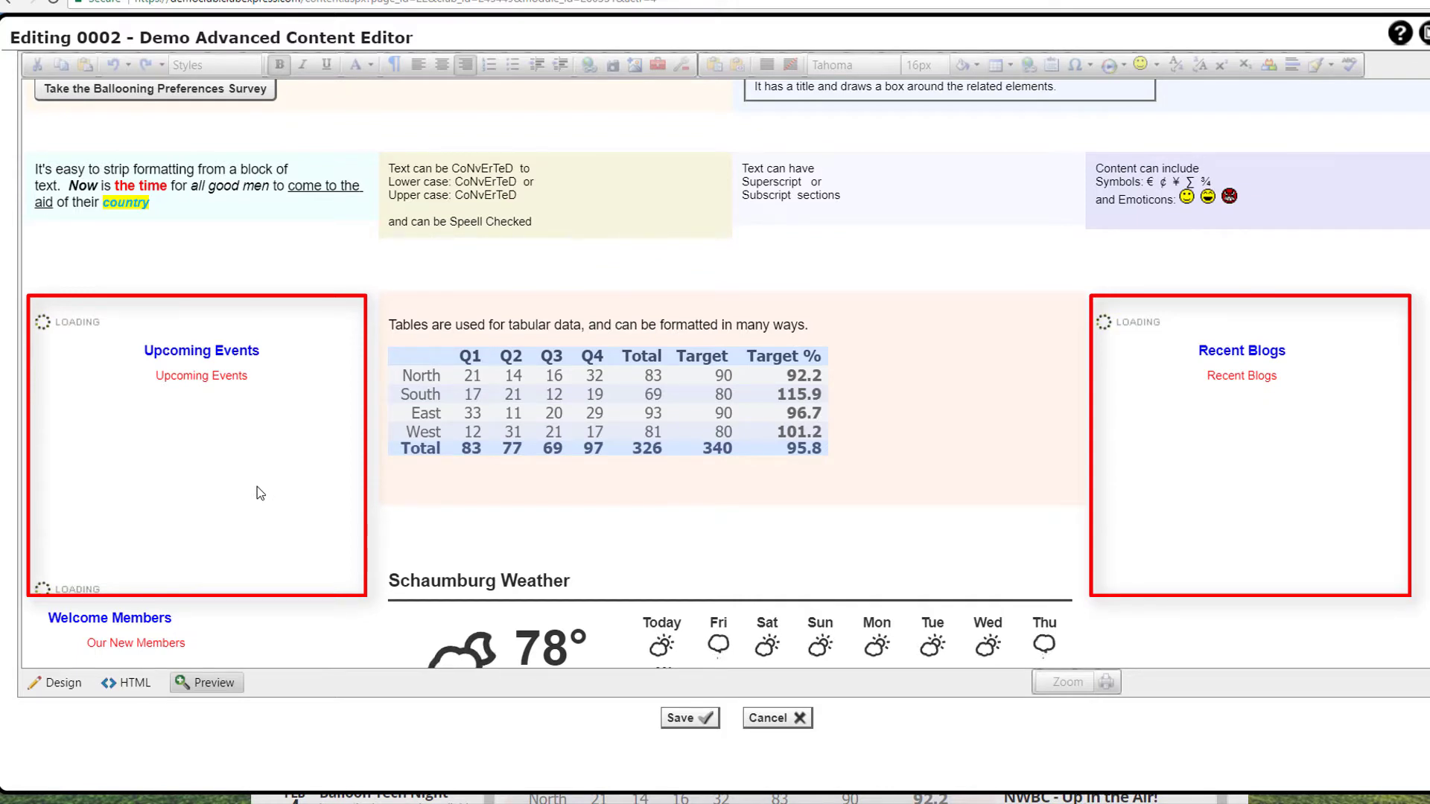
Step: Return to Design view and zoom the editor to 150%, then back to 100%
{"action": "left_click", "coordinate": [63, 683]}
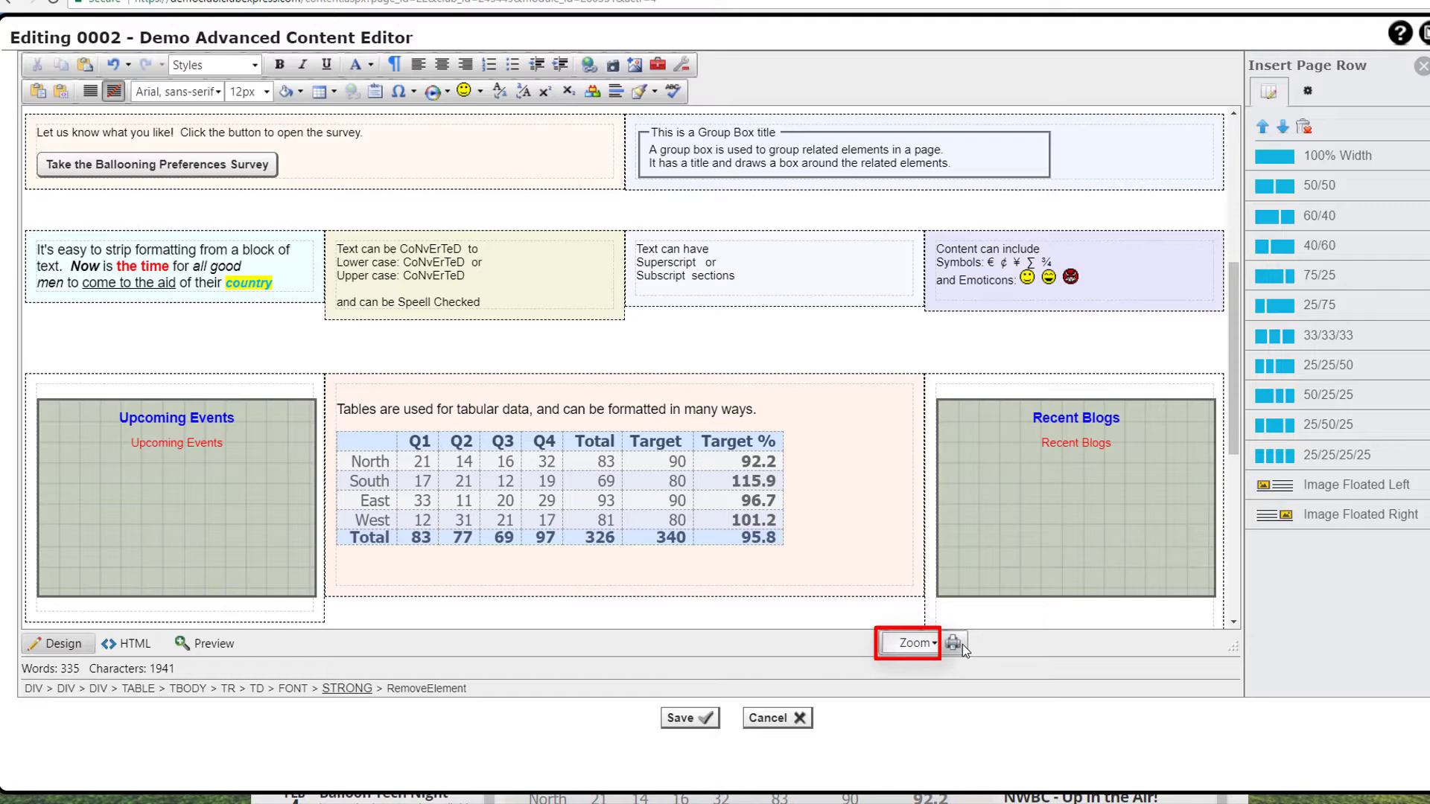
{"action": "left_click", "coordinate": [935, 647]}
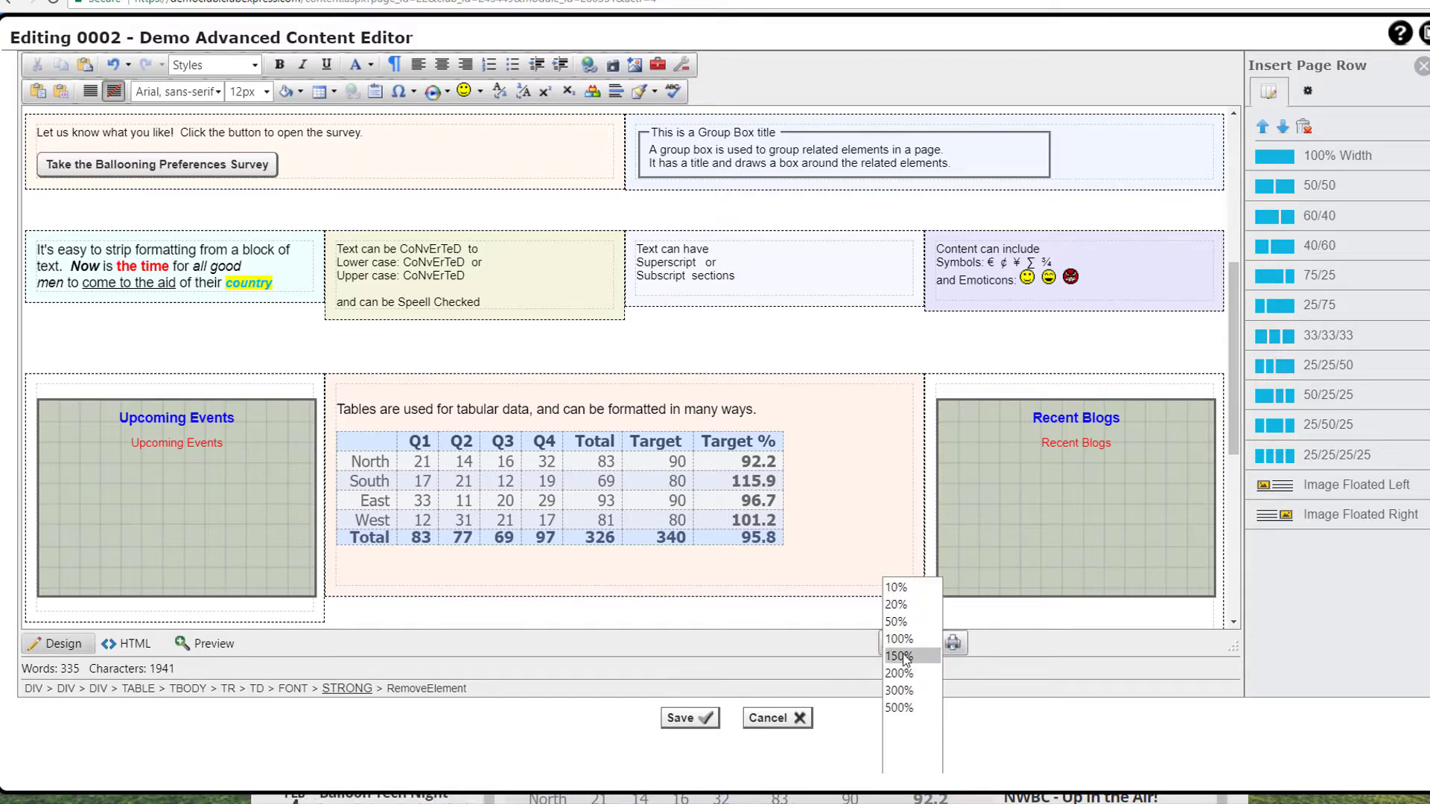
{"action": "left_click", "coordinate": [906, 660]}
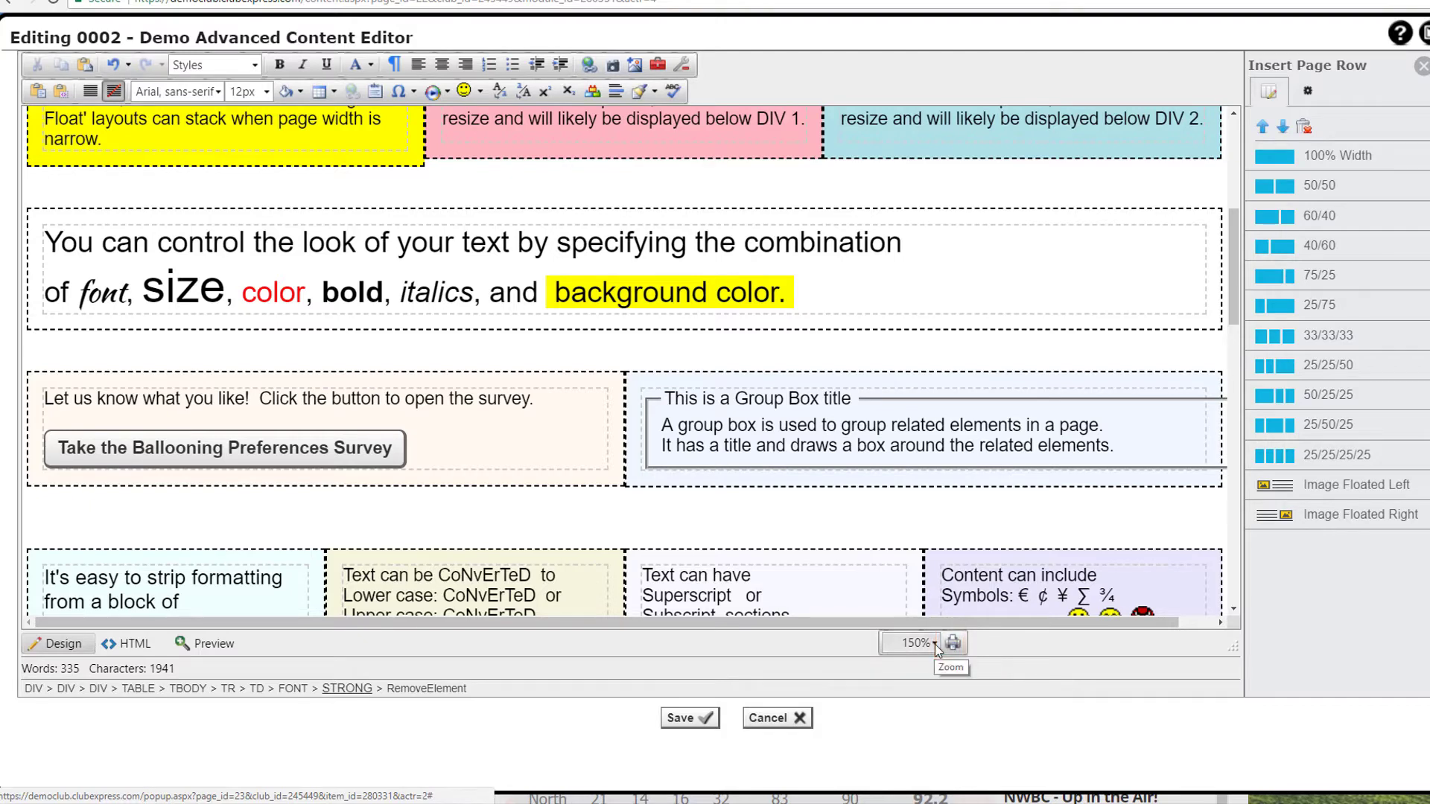
{"action": "left_click", "coordinate": [935, 645]}
{"action": "left_click", "coordinate": [934, 641]}
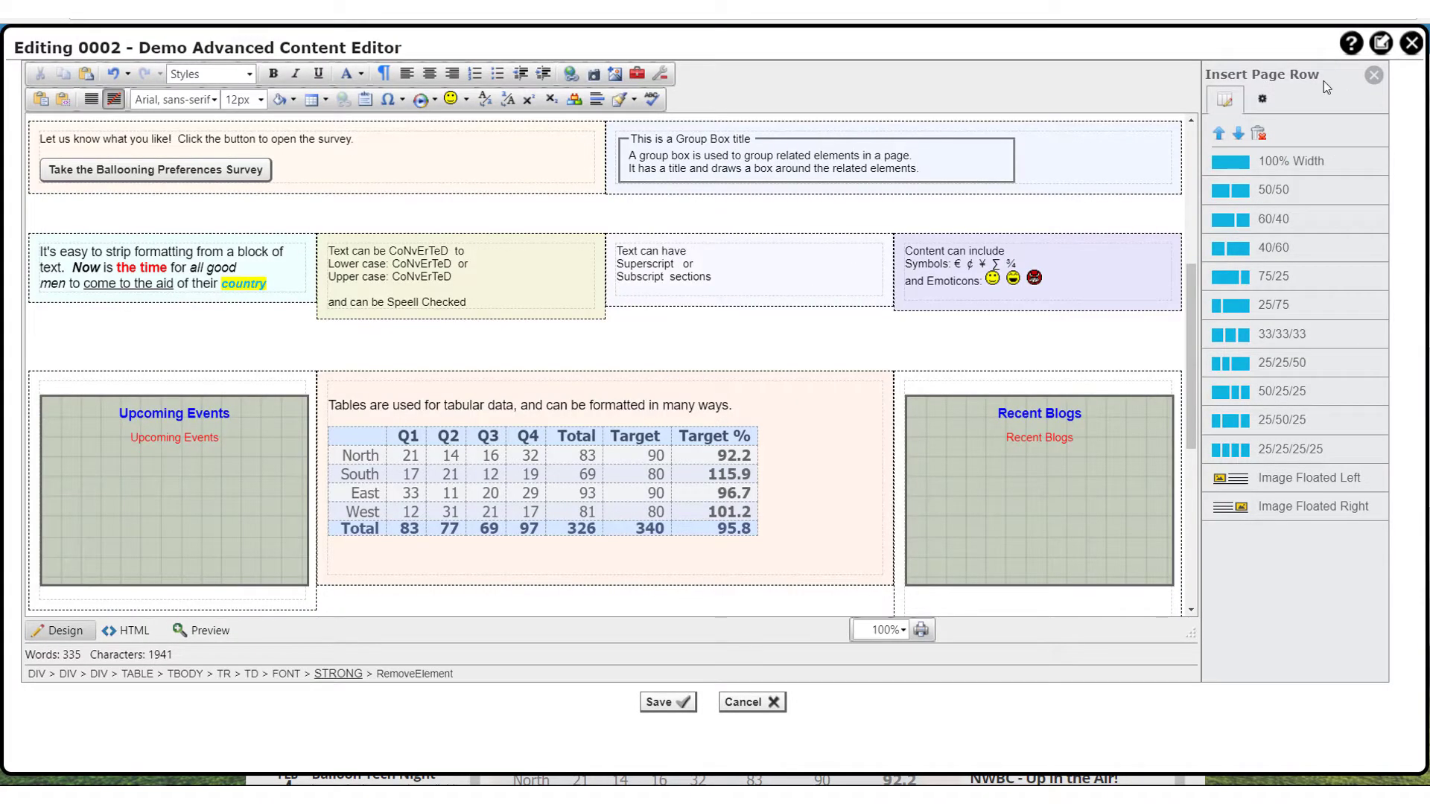
Step: Restore the editor window, drag it larger, then maximize it again
{"action": "left_click", "coordinate": [1382, 41]}
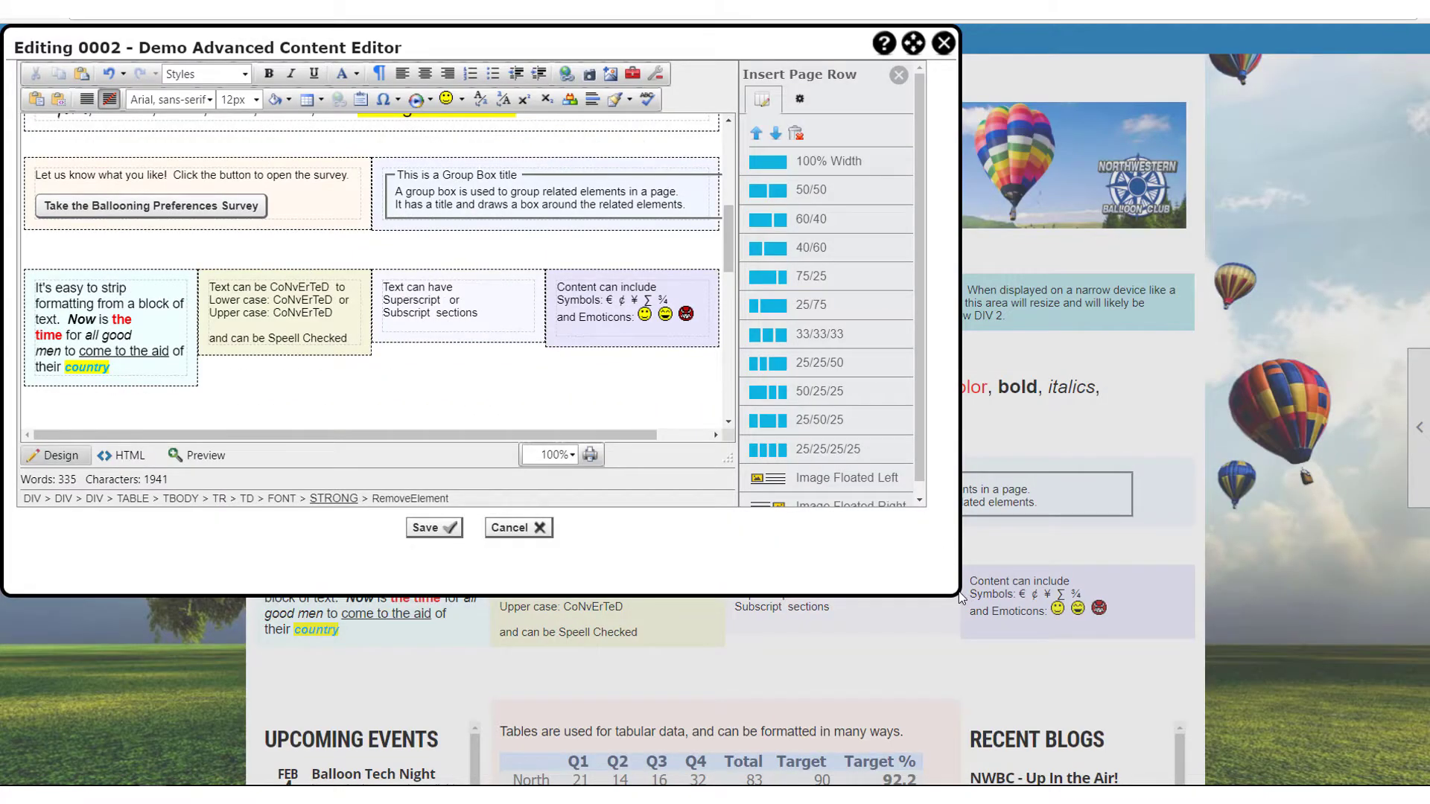
{"action": "mouse_move", "coordinate": [961, 596]}
{"action": "left_mouse_down"}
{"action": "mouse_move", "coordinate": [1400, 797]}
{"action": "mouse_move", "coordinate": [1426, 715]}
{"action": "left_mouse_up"}
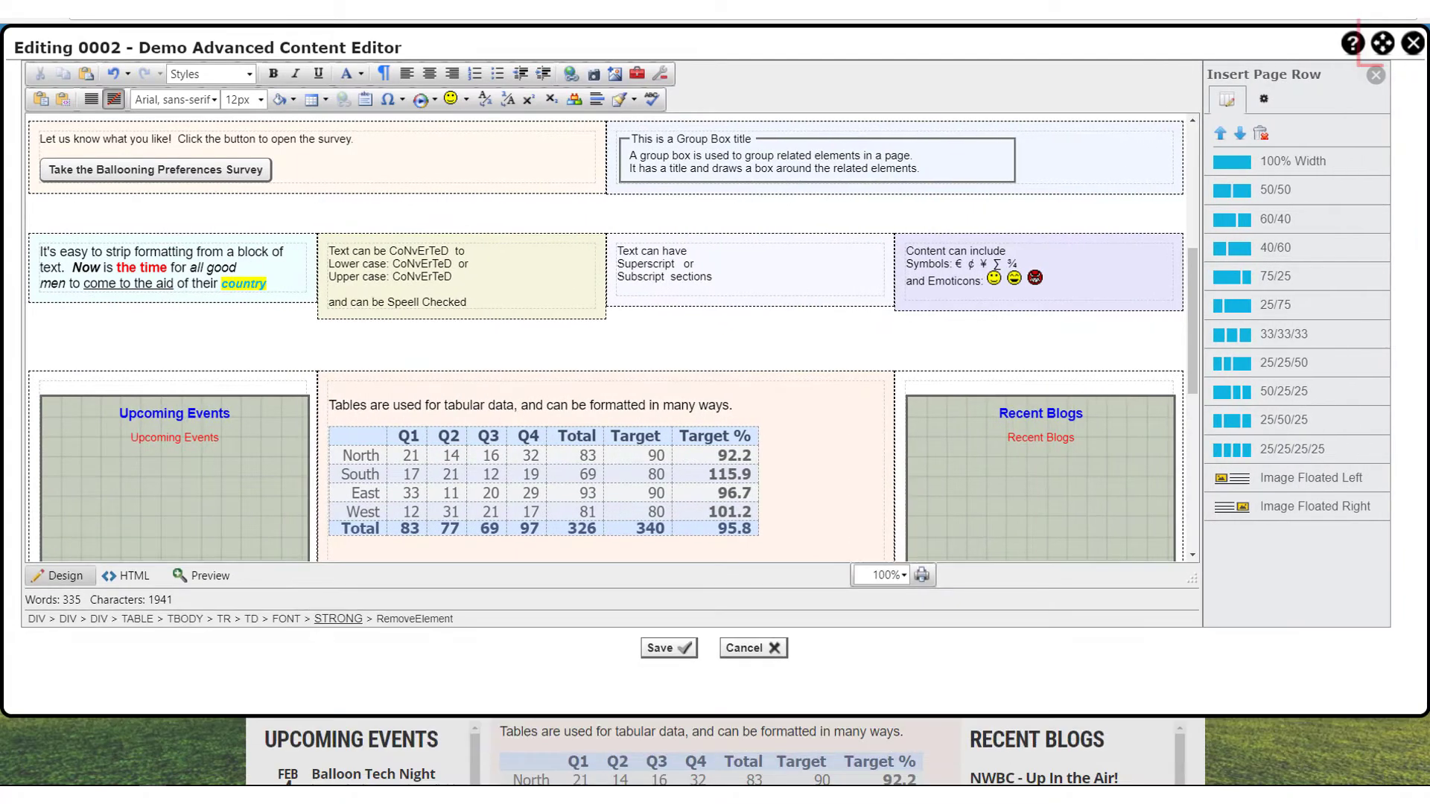
{"action": "left_click", "coordinate": [1382, 45]}
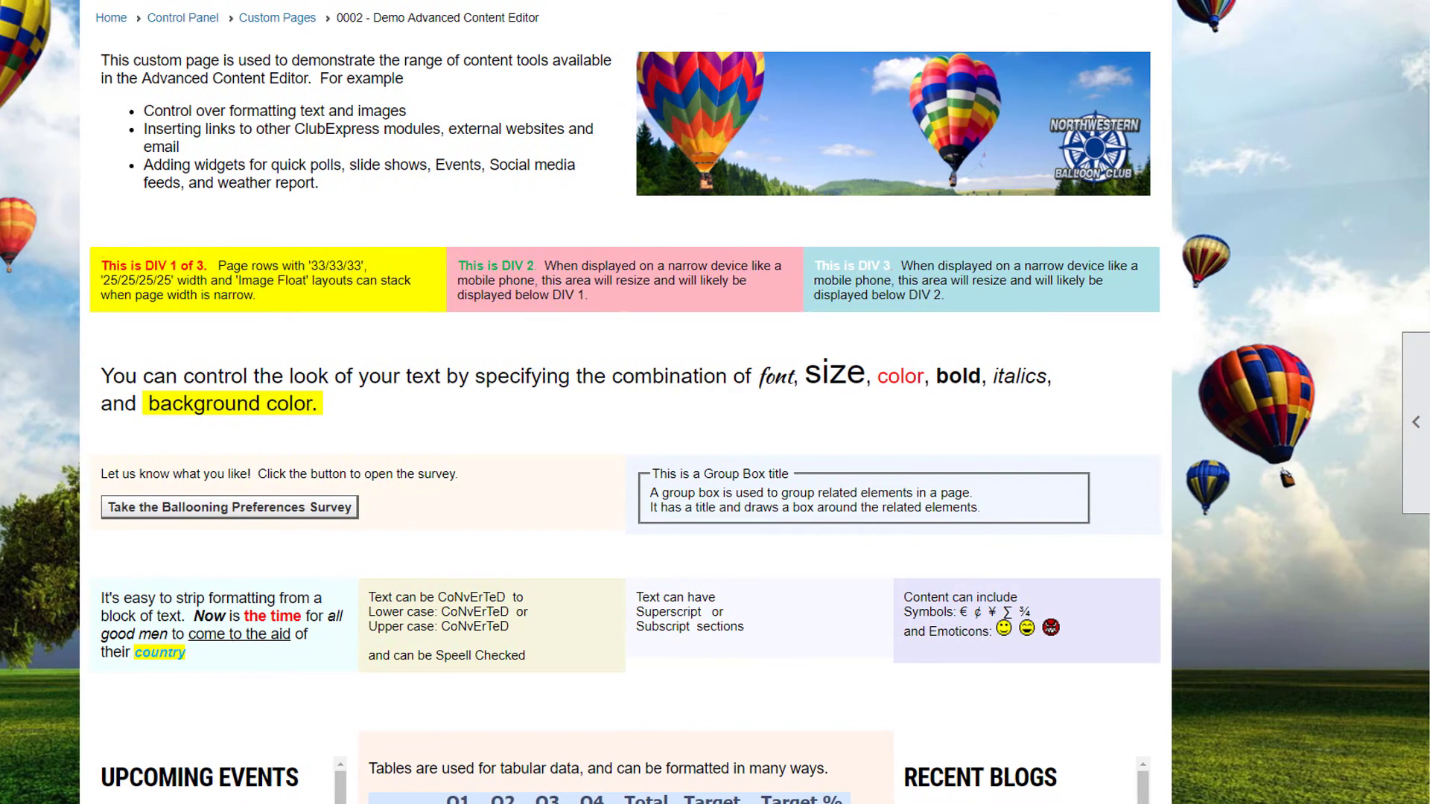
Step: Reopen the page in the maximized editor with the Insert Widget list and second toolbar row showing
{"action": "mouse_move", "coordinate": [1427, 511]}
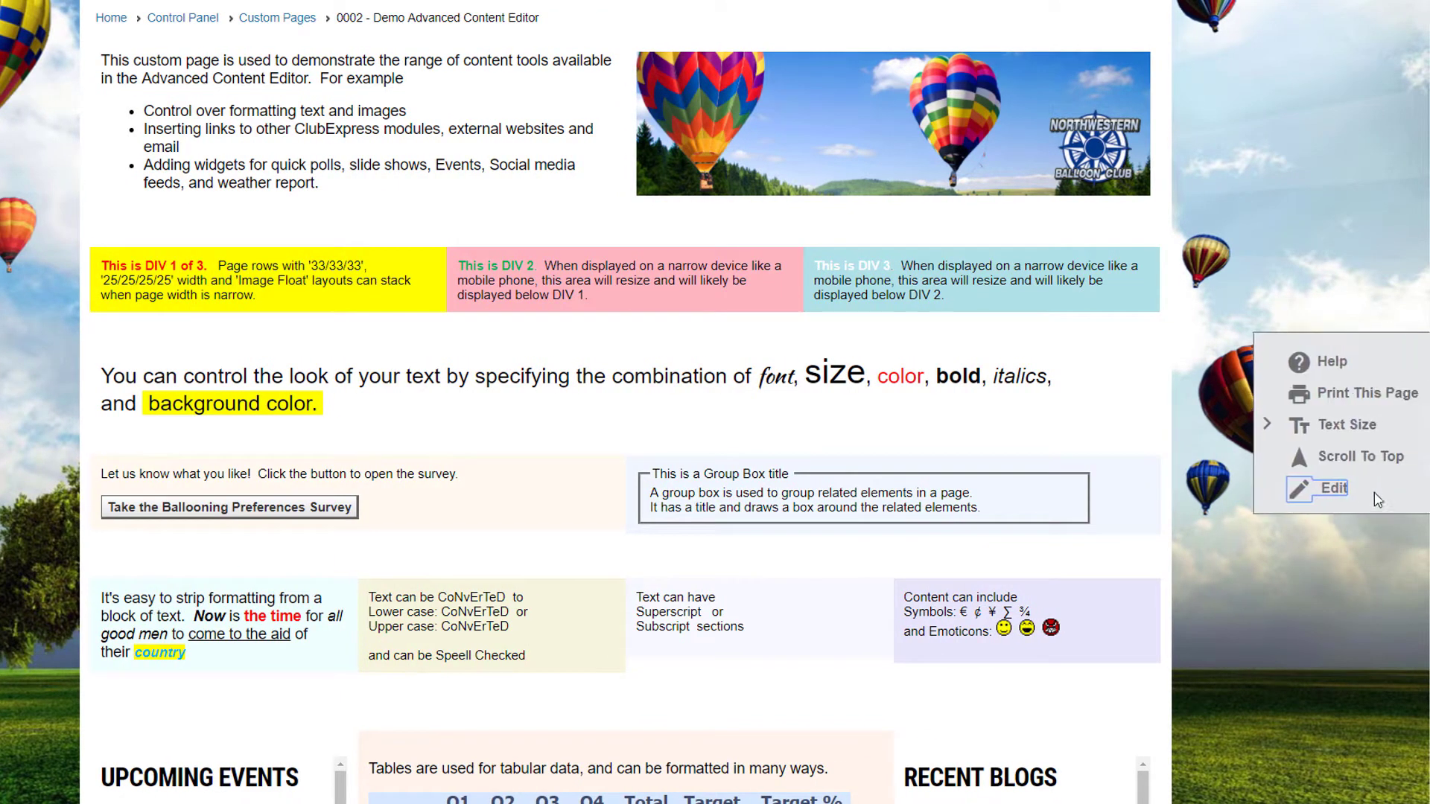
{"action": "left_click", "coordinate": [1324, 490]}
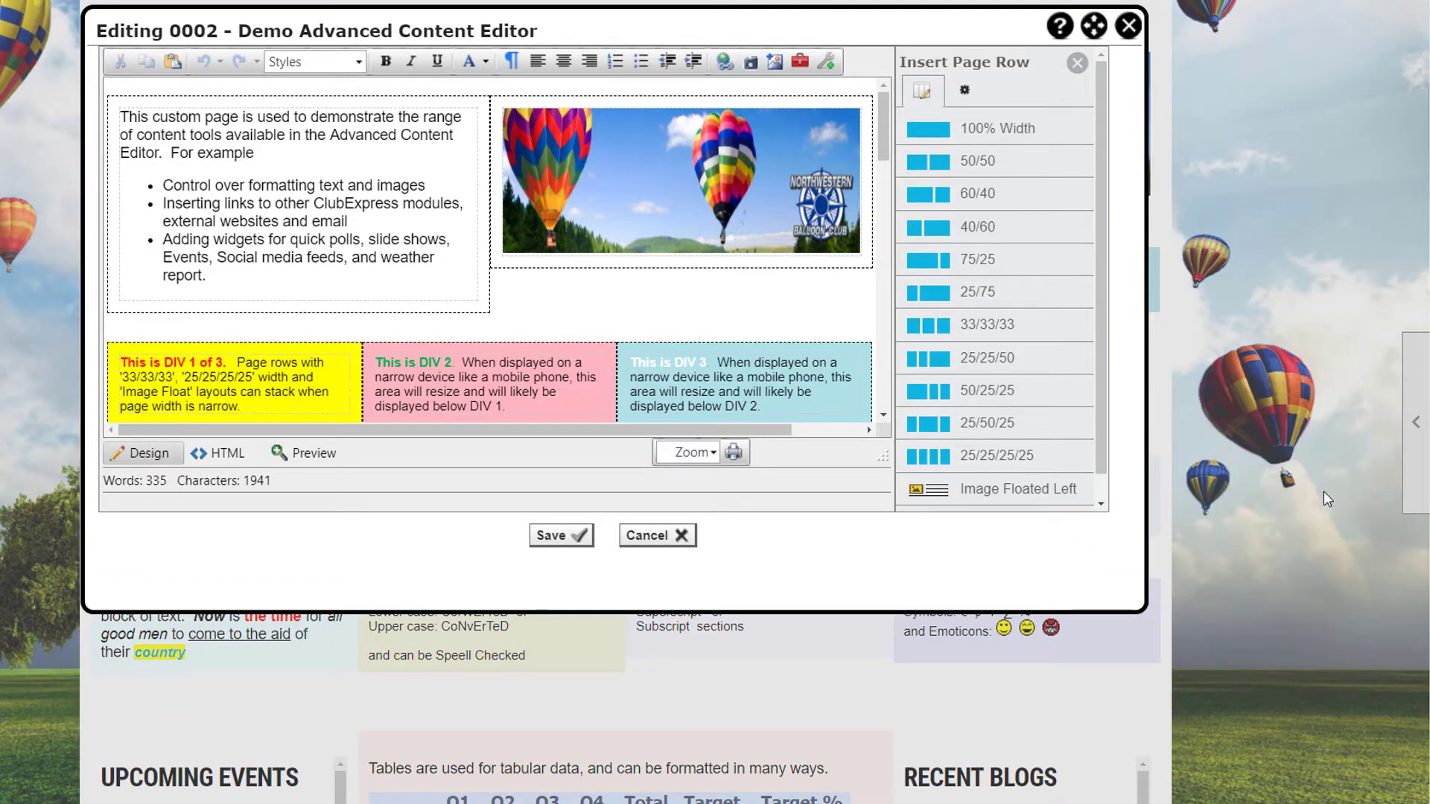
{"action": "left_click", "coordinate": [1095, 28]}
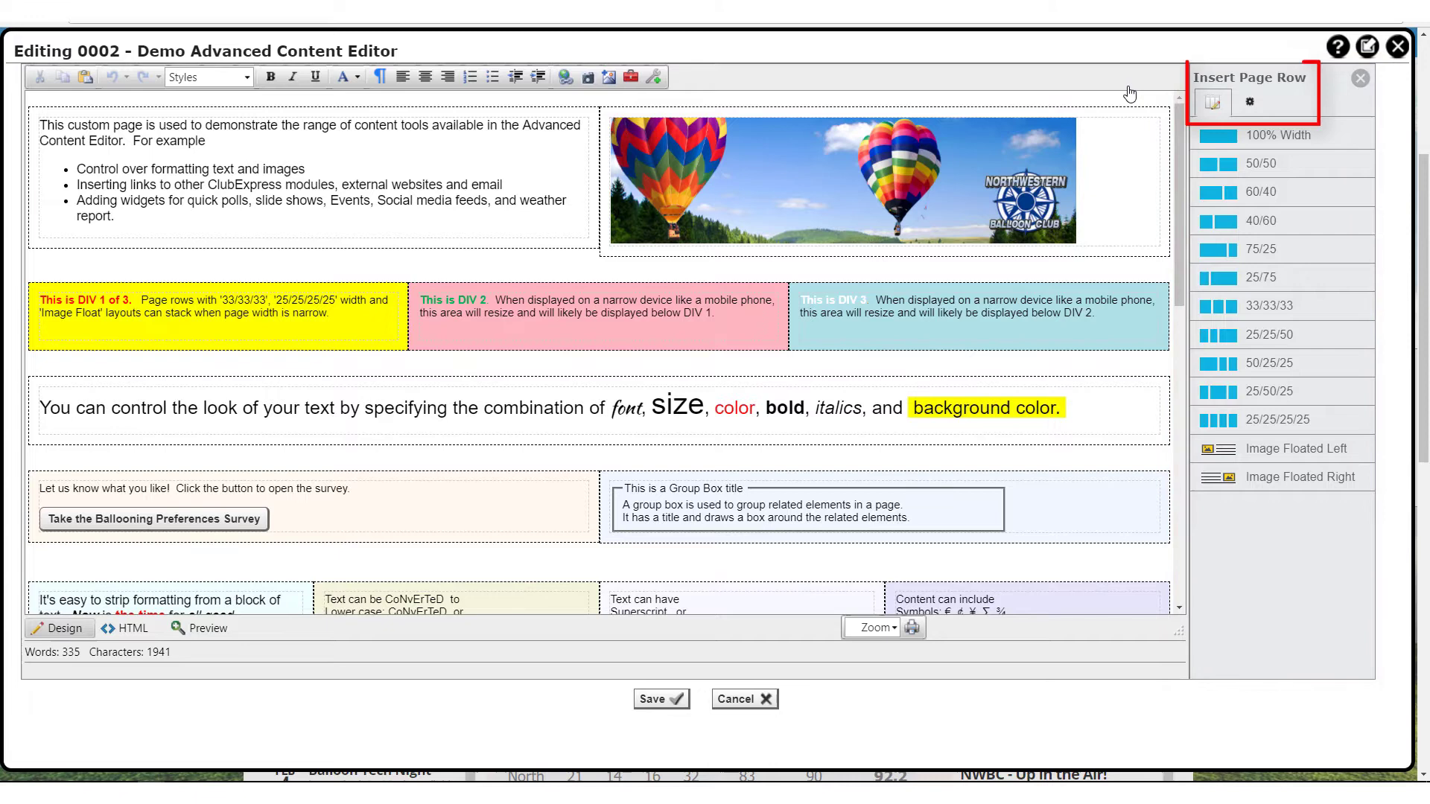
{"action": "left_click", "coordinate": [1255, 102]}
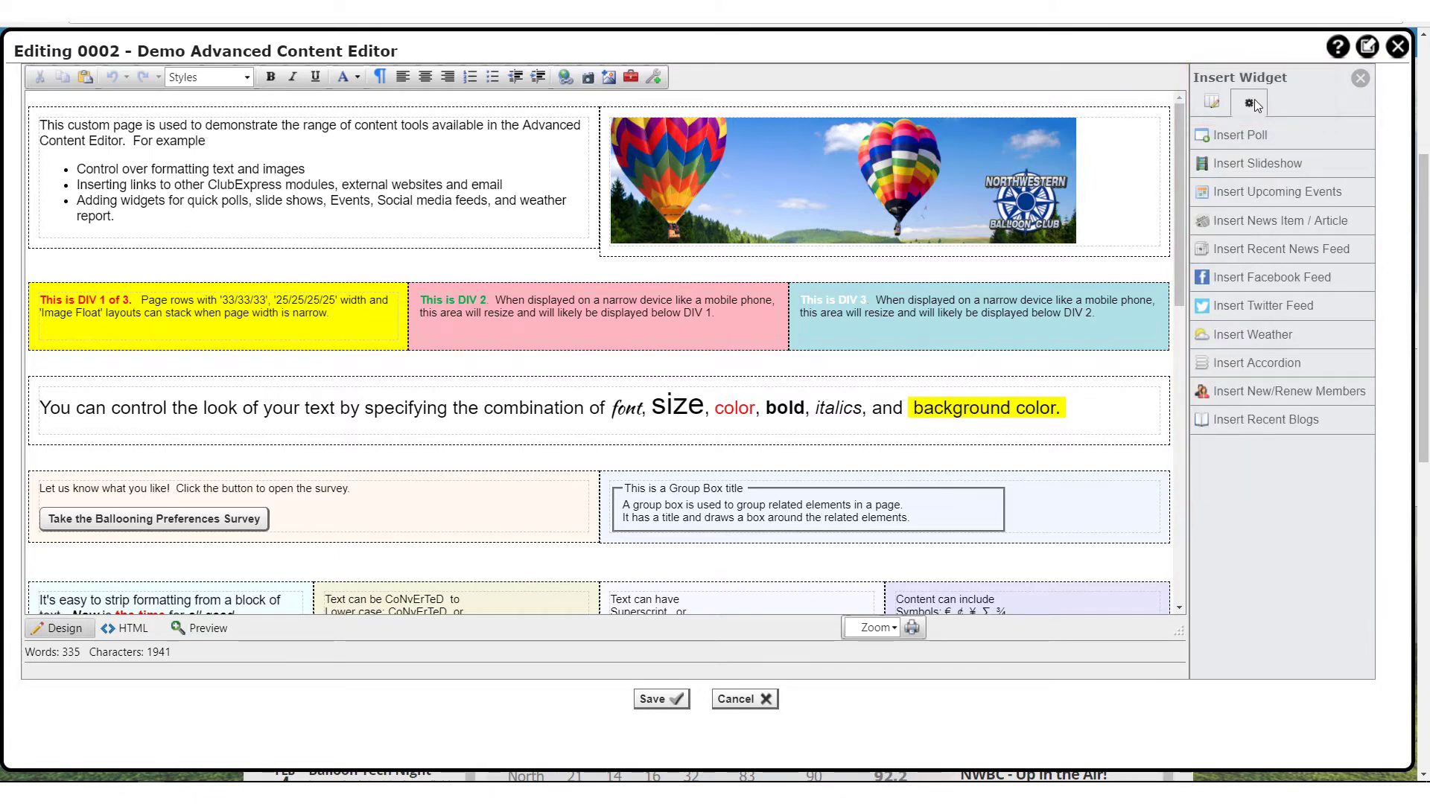
{"action": "left_click", "coordinate": [1362, 81]}
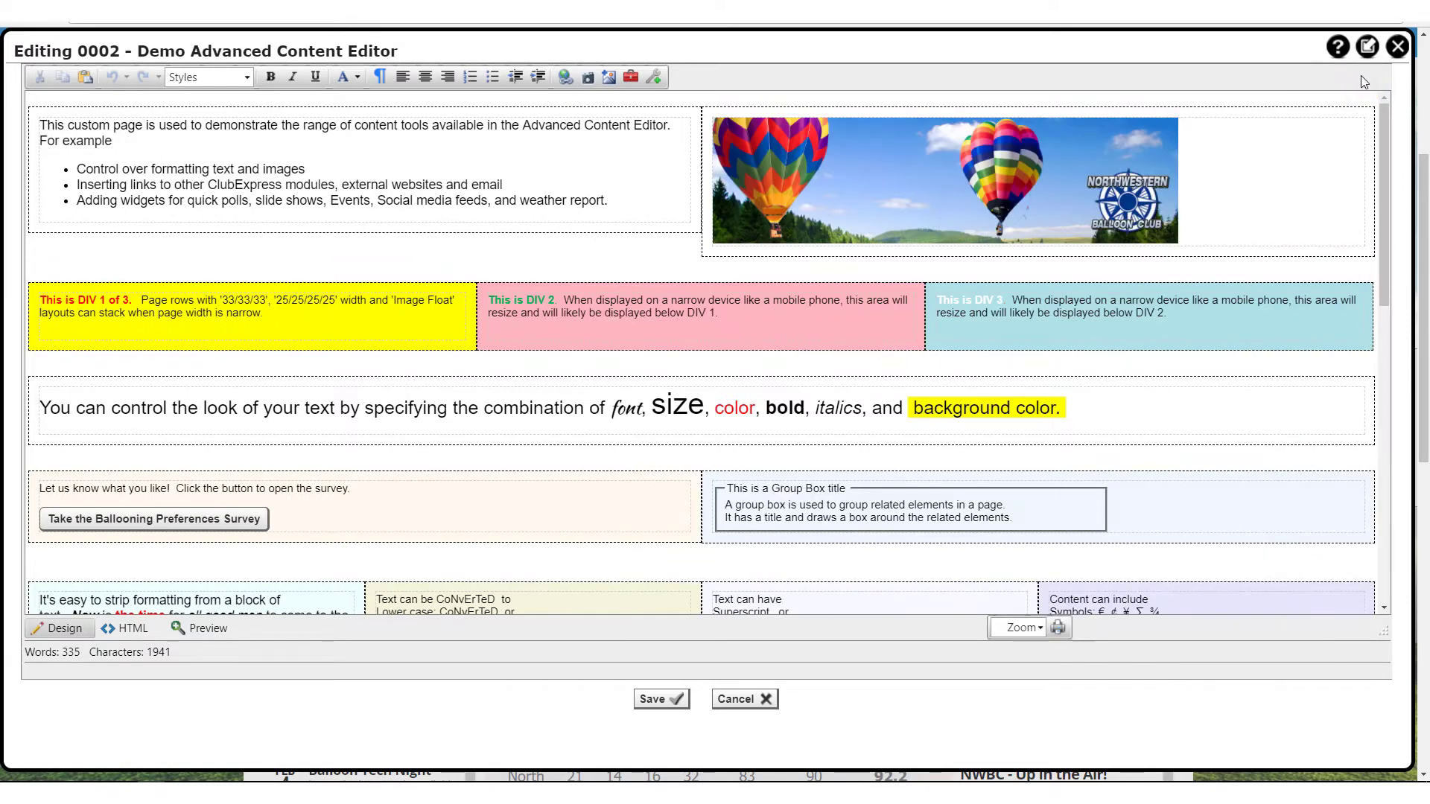
{"action": "left_click", "coordinate": [630, 80]}
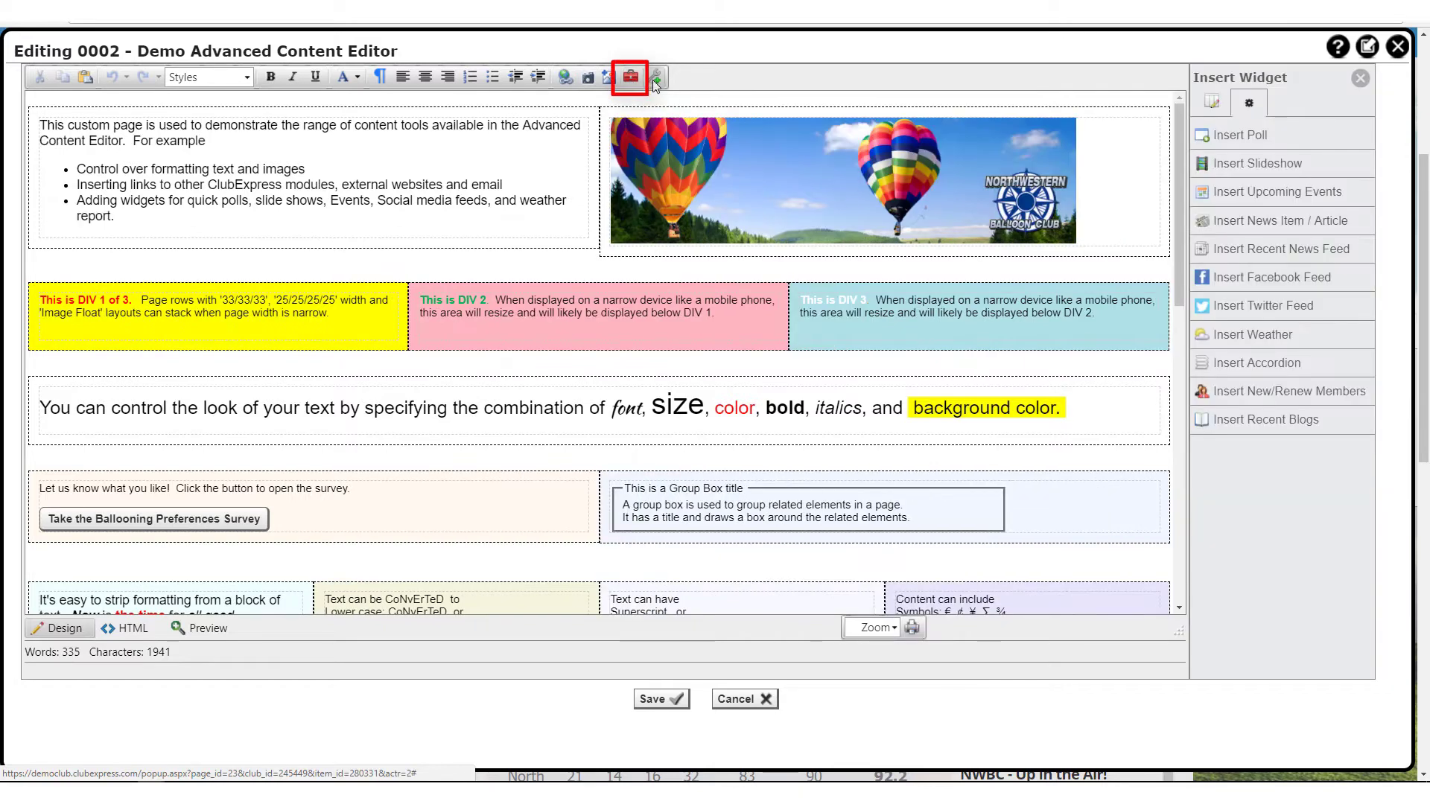
{"action": "left_click", "coordinate": [656, 83]}
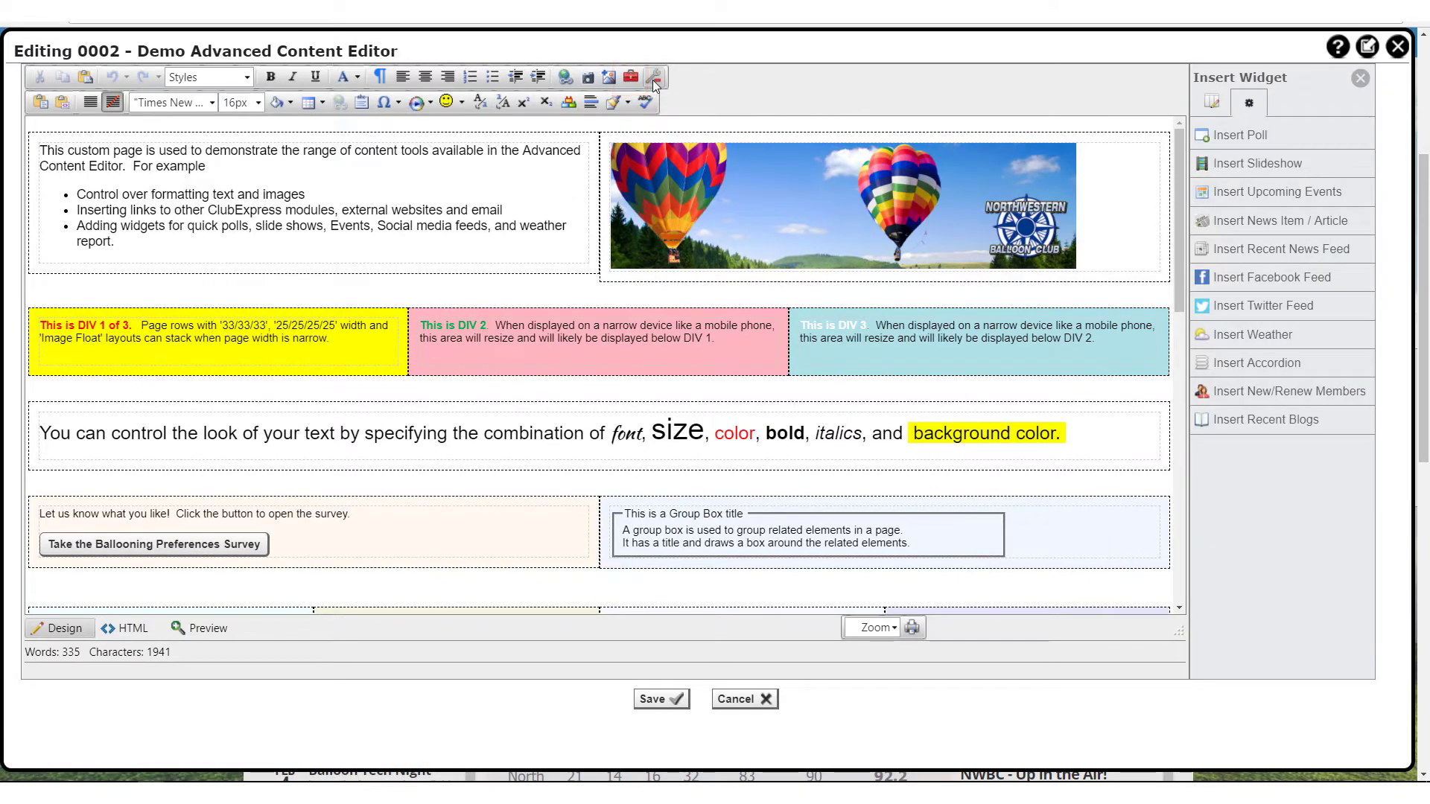
Step: Show the Insert Page Row layouts and place the caret below the intro section
{"action": "left_click", "coordinate": [1212, 107]}
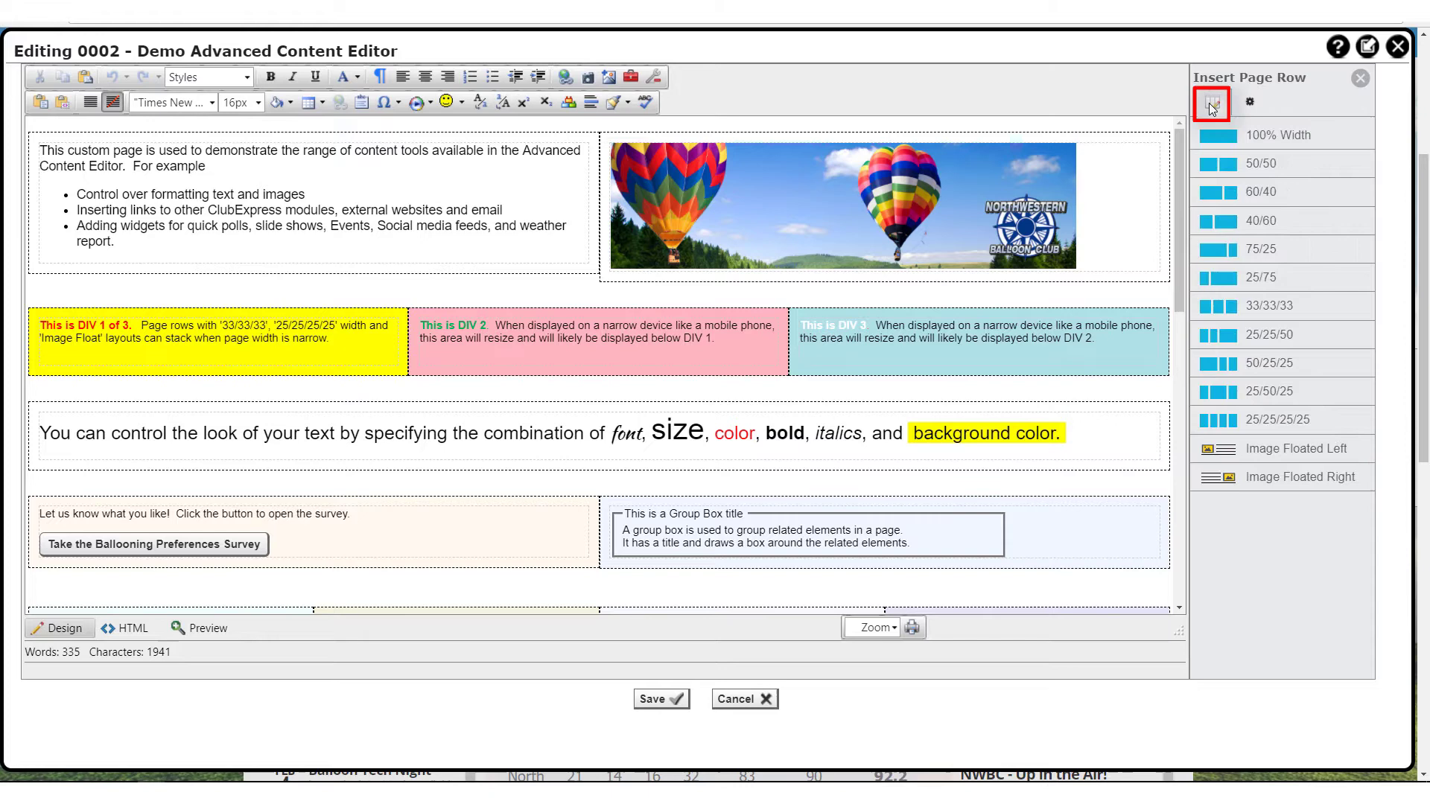
{"action": "left_click", "coordinate": [47, 291]}
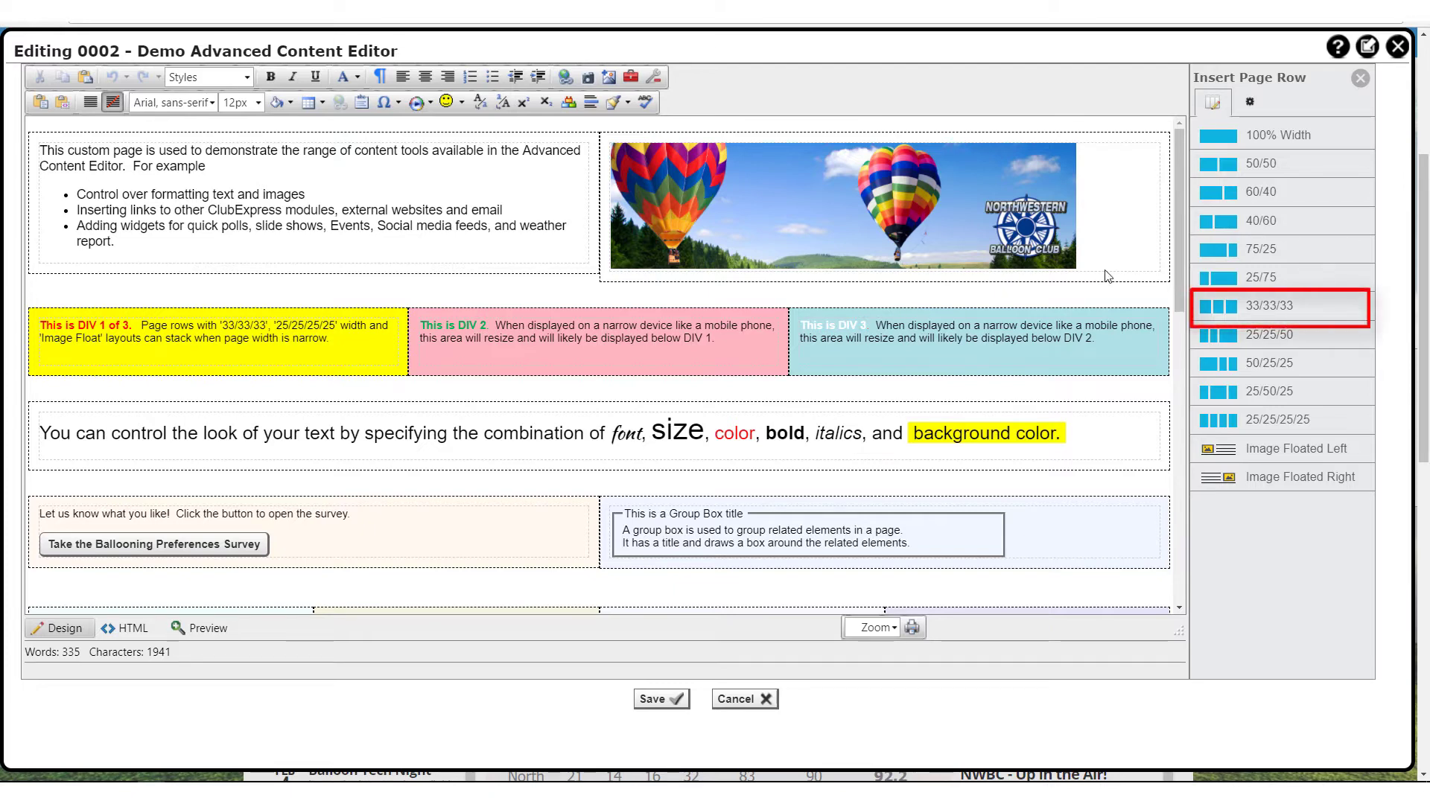
Step: Insert a 33/33/33 row below the intro, type 'Enter content here' in column one, add a paragraph above
{"action": "left_click", "coordinate": [1227, 312]}
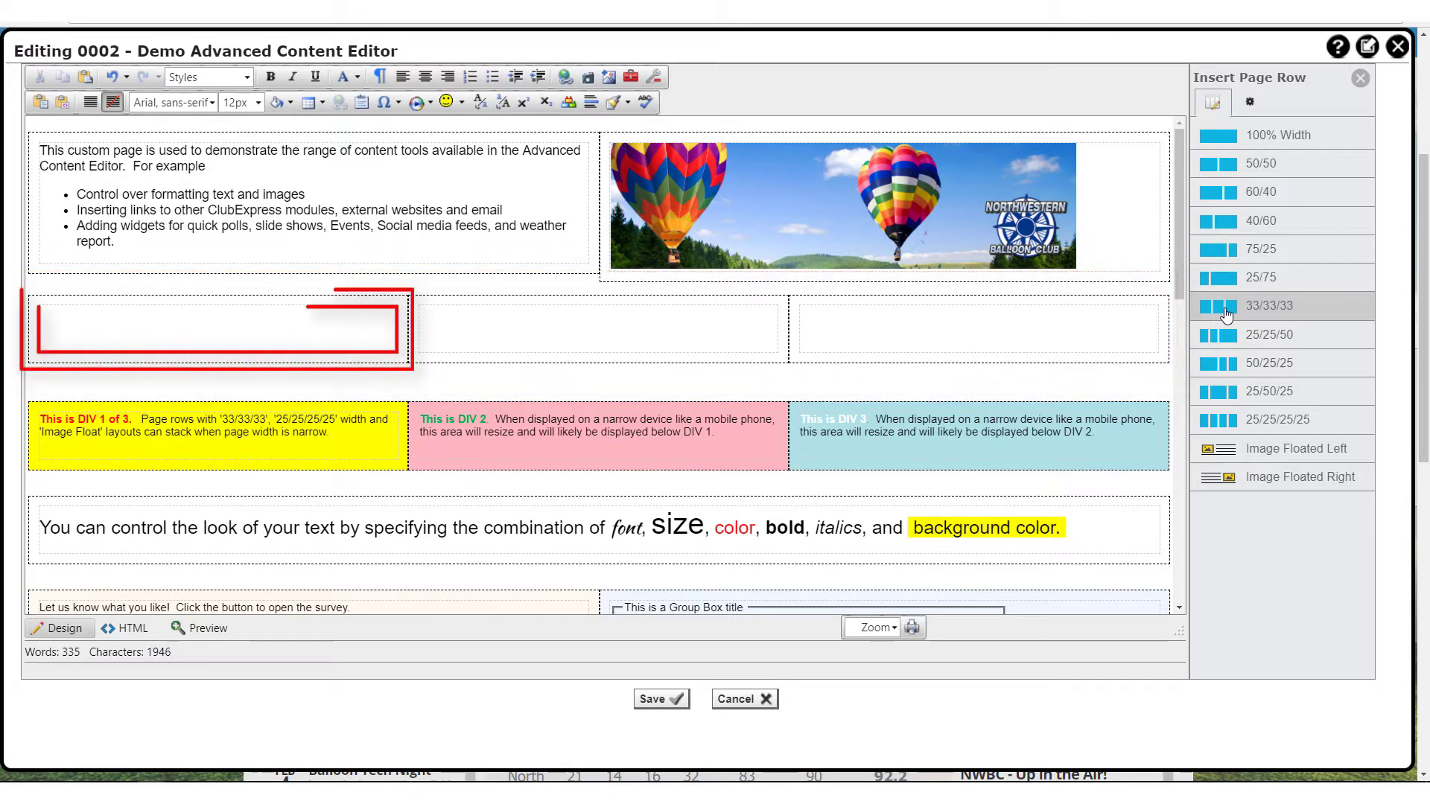
{"action": "left_click", "coordinate": [160, 321]}
{"action": "type", "text": "E"}
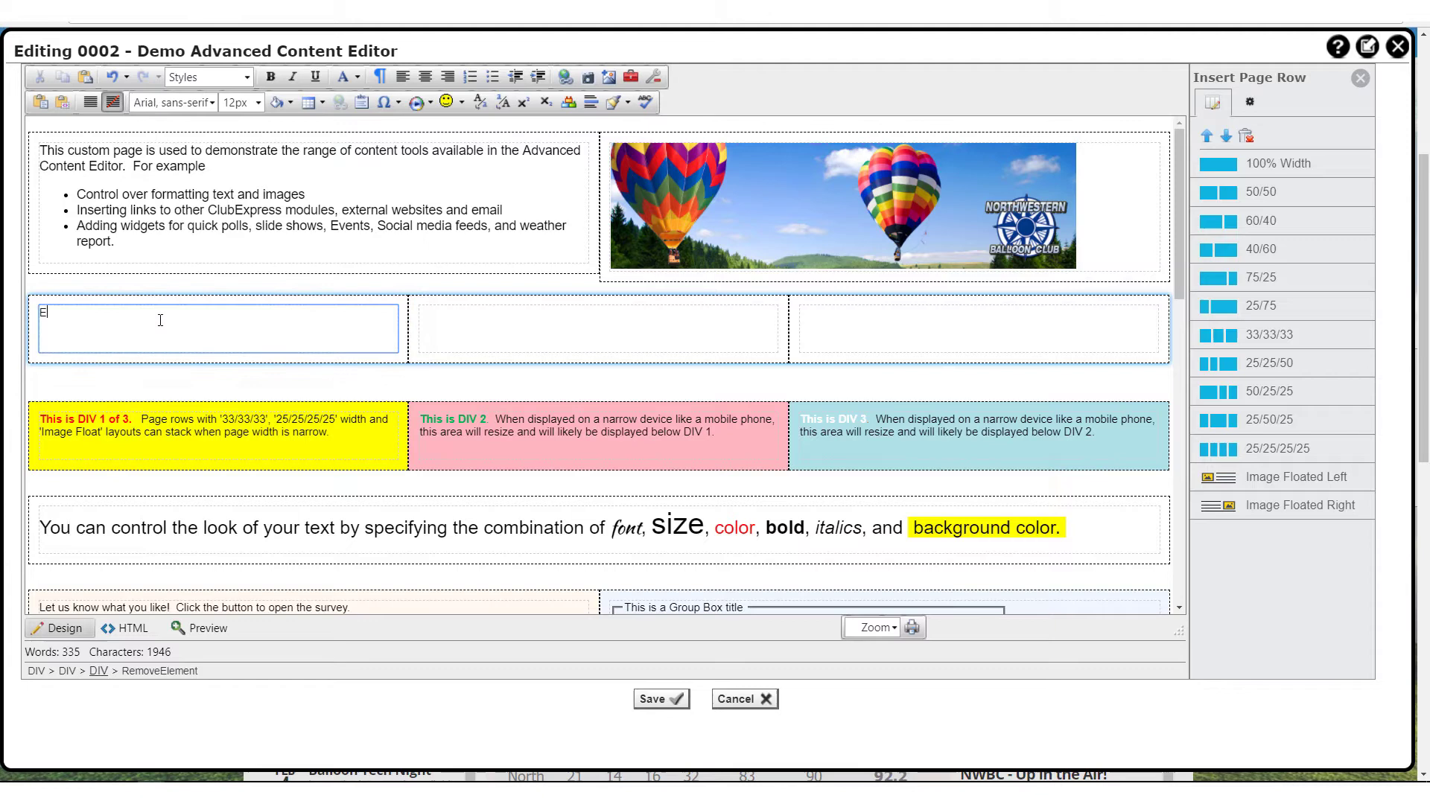
{"action": "type", "text": "nter conte"}
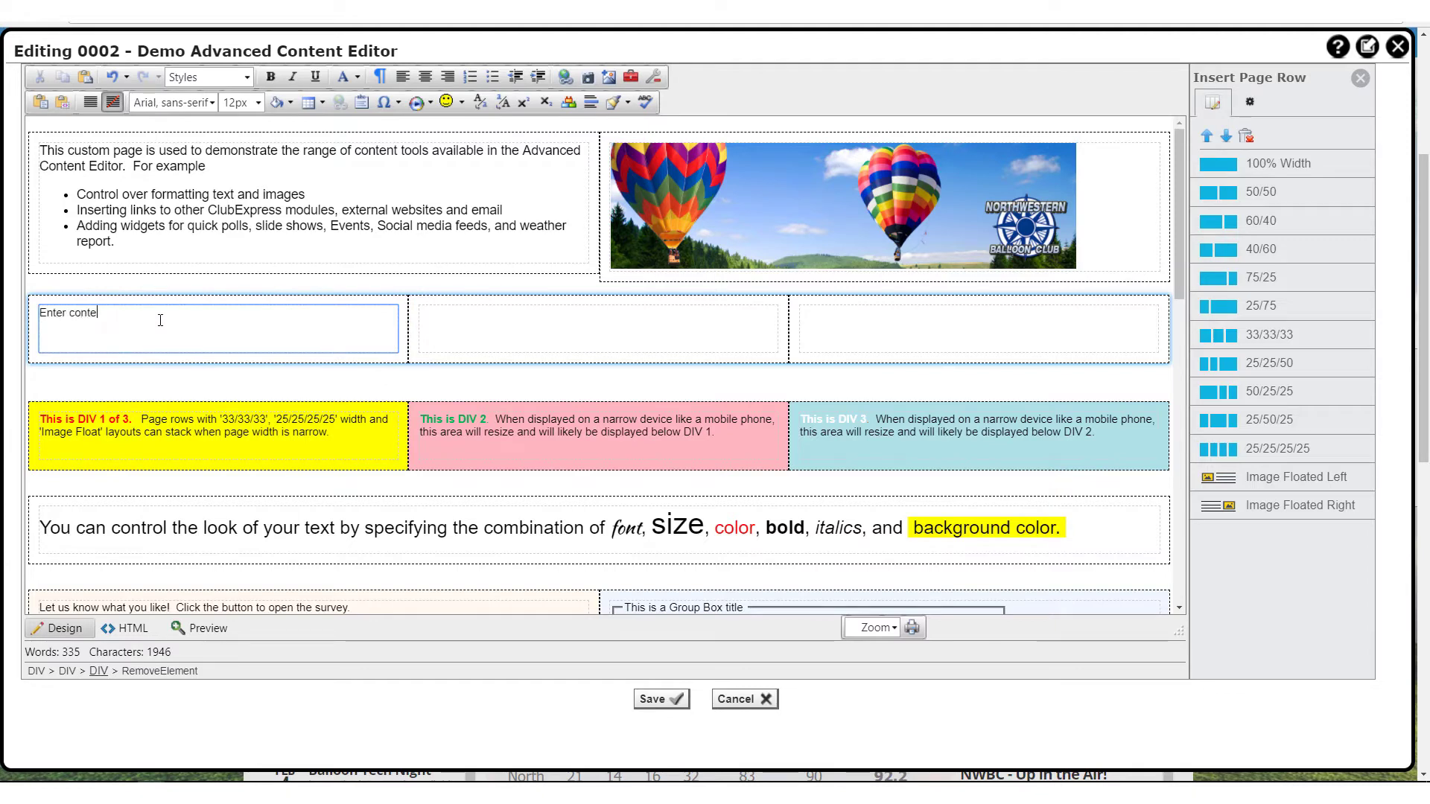
{"action": "type", "text": "nt here"}
{"action": "left_click", "coordinate": [33, 284]}
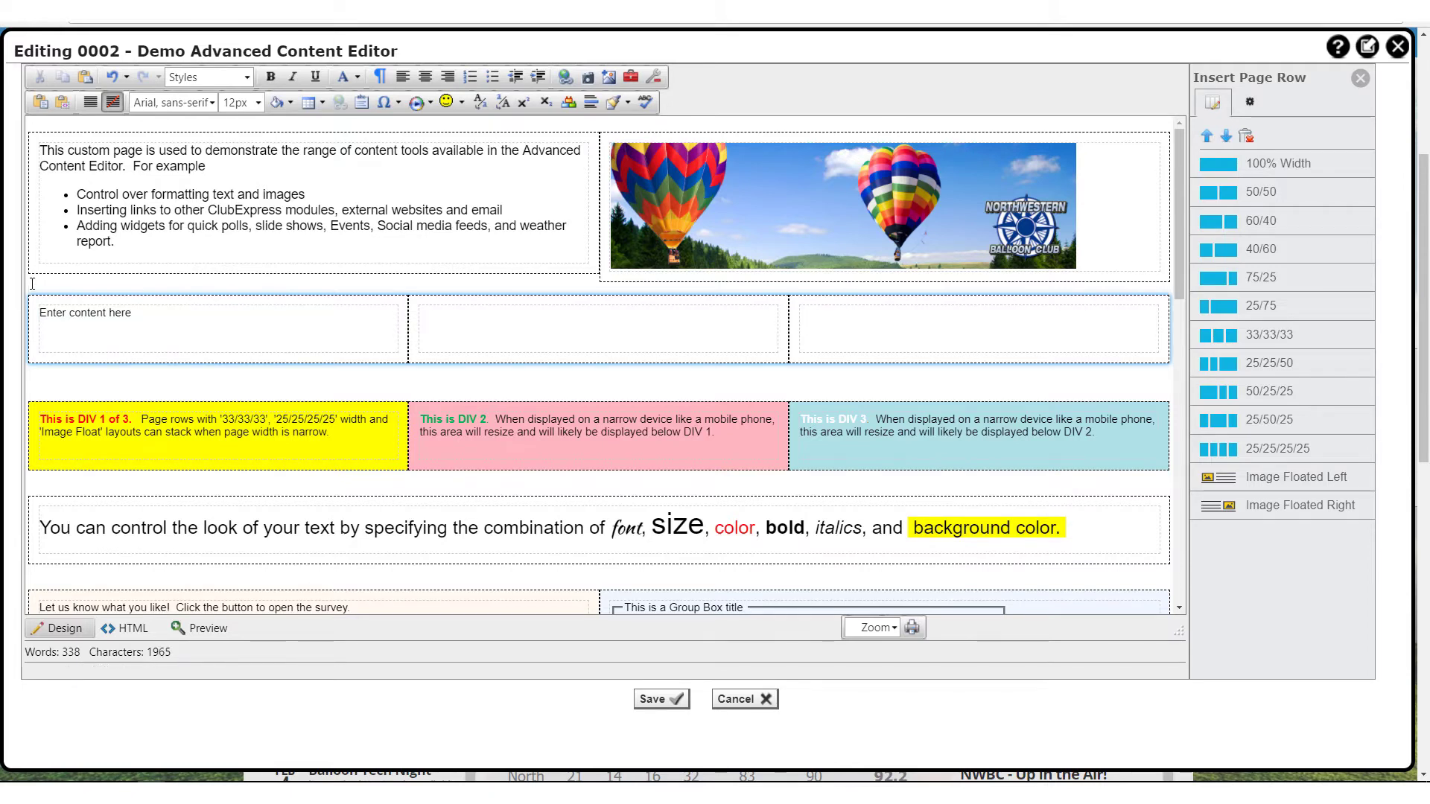
{"action": "key", "text": "Return"}
{"action": "key", "text": "Return"}
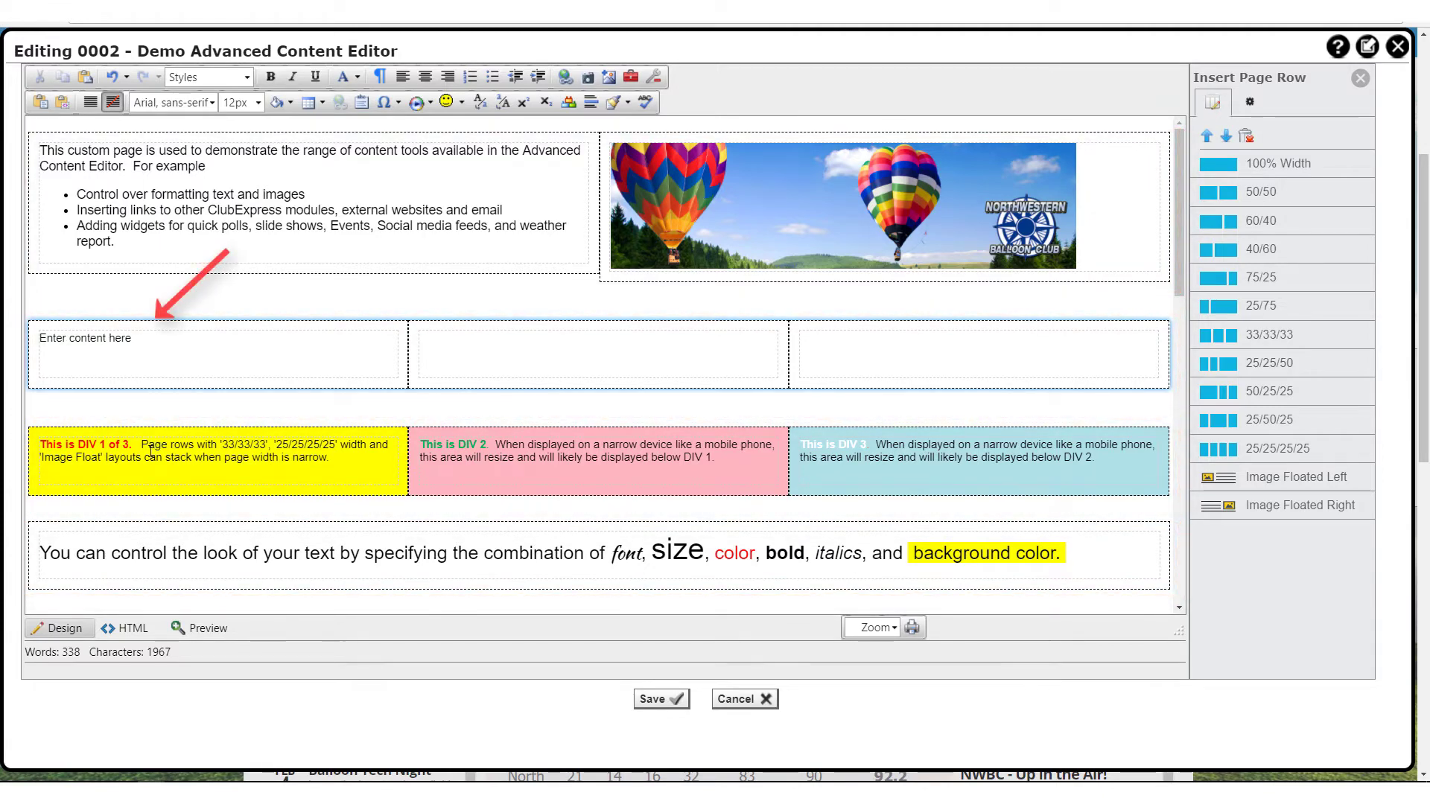
Step: Move the coloured DIV row below the empty row, then delete the 'Enter content here' row
{"action": "left_click", "coordinate": [209, 412]}
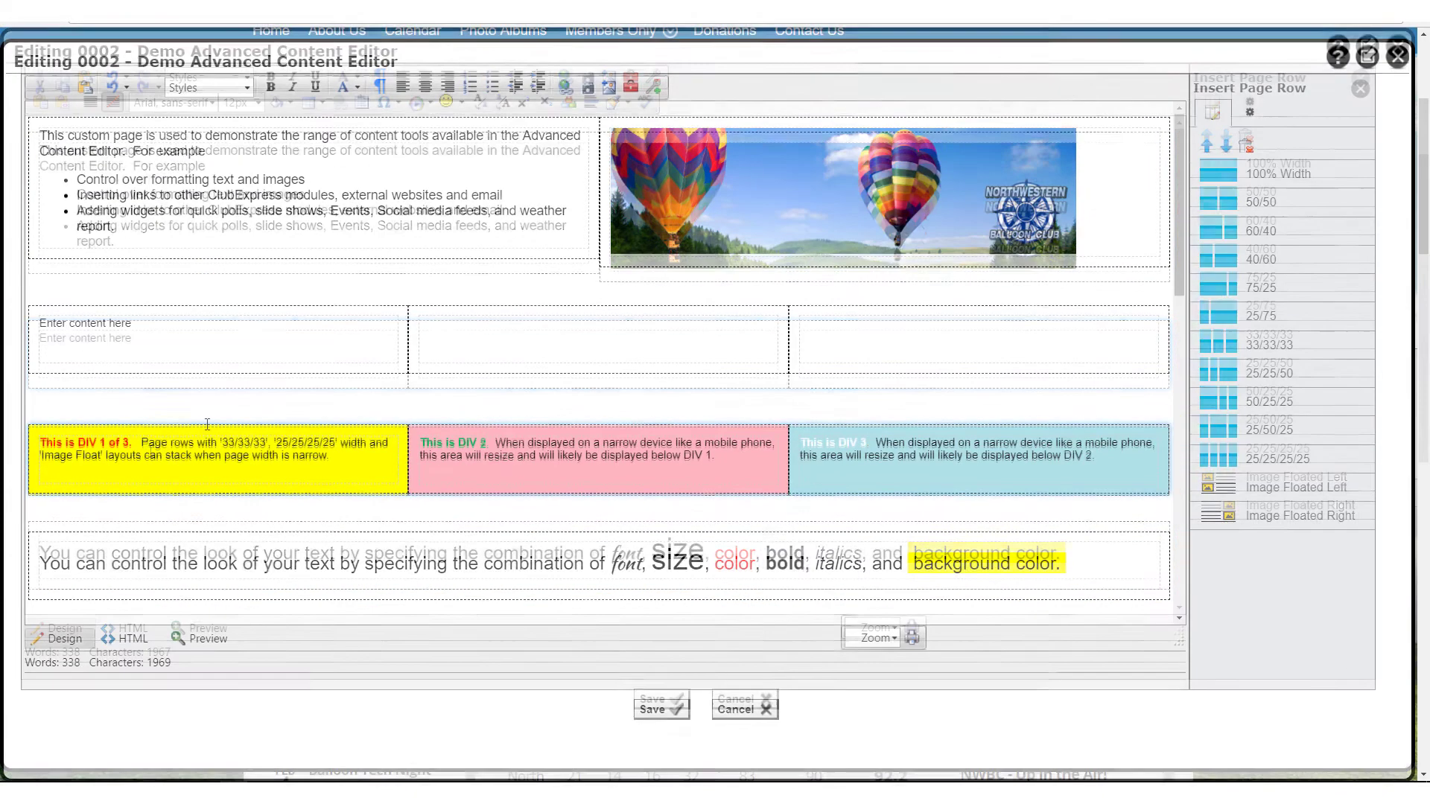
{"action": "left_click", "coordinate": [175, 447]}
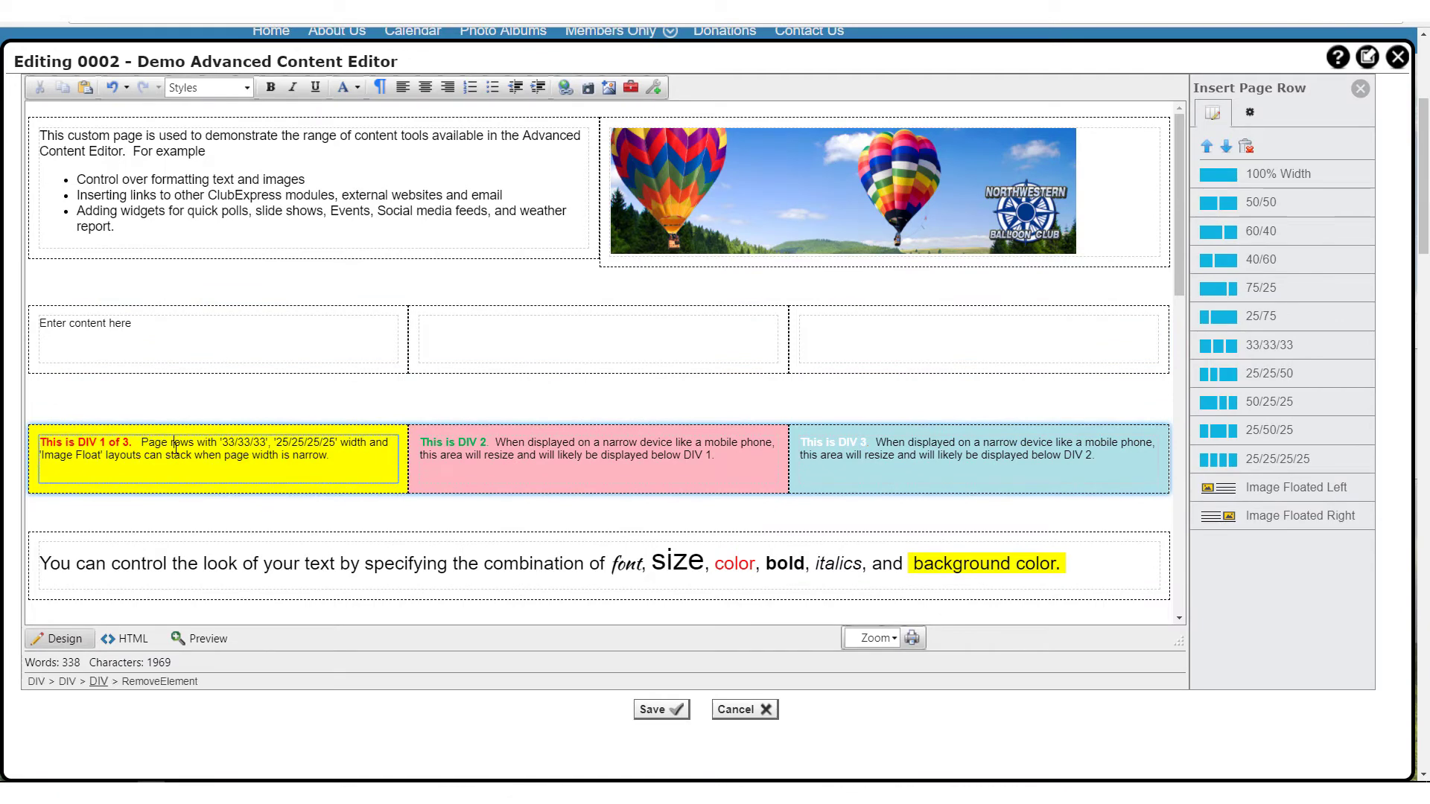
{"action": "left_click", "coordinate": [1208, 145]}
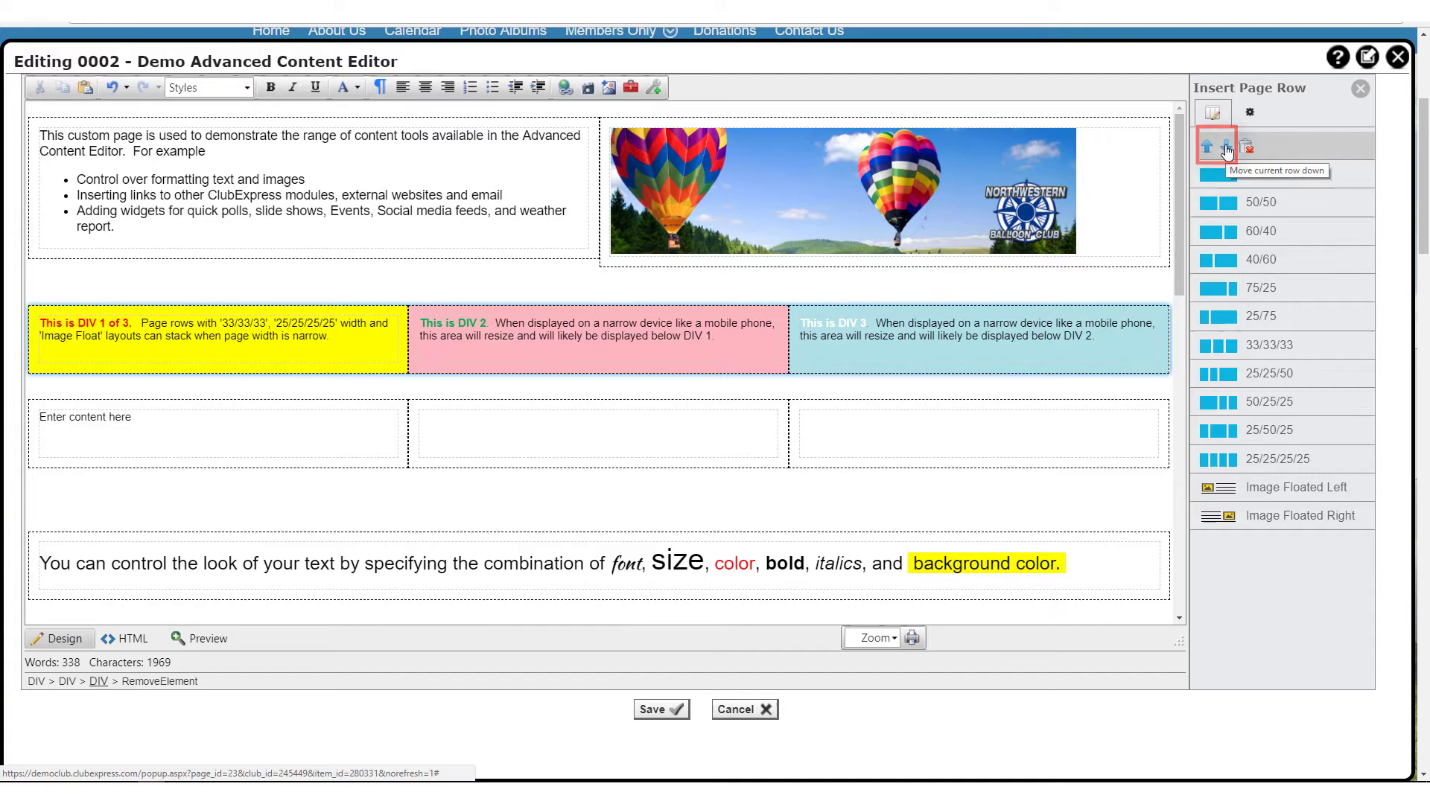
{"action": "left_click", "coordinate": [1227, 146]}
{"action": "left_click", "coordinate": [157, 322]}
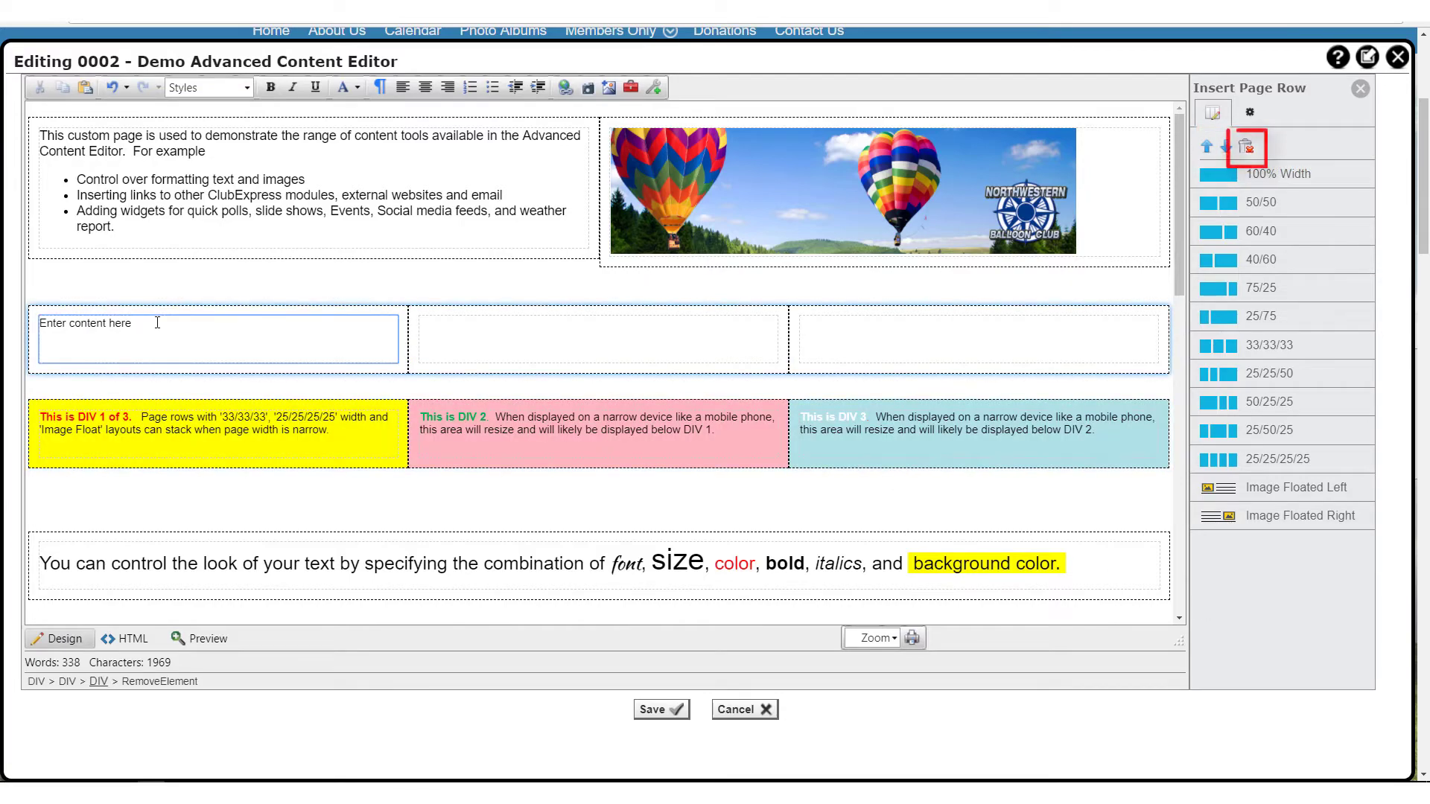
{"action": "left_click", "coordinate": [1246, 147]}
{"action": "left_click", "coordinate": [767, 96]}
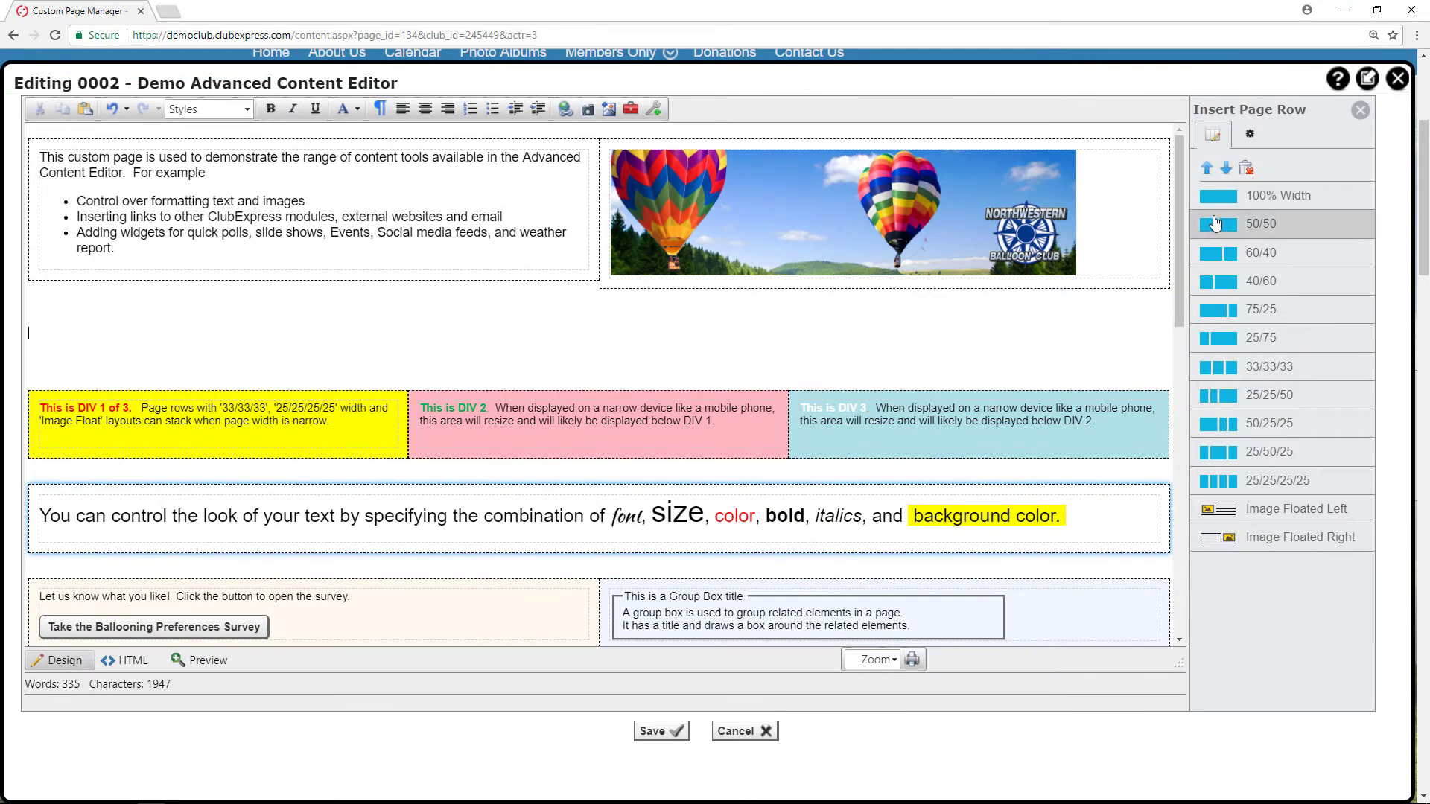
Step: Insert a 50/50 row, then delete the leftover empty bottom row
{"action": "left_click", "coordinate": [1215, 223]}
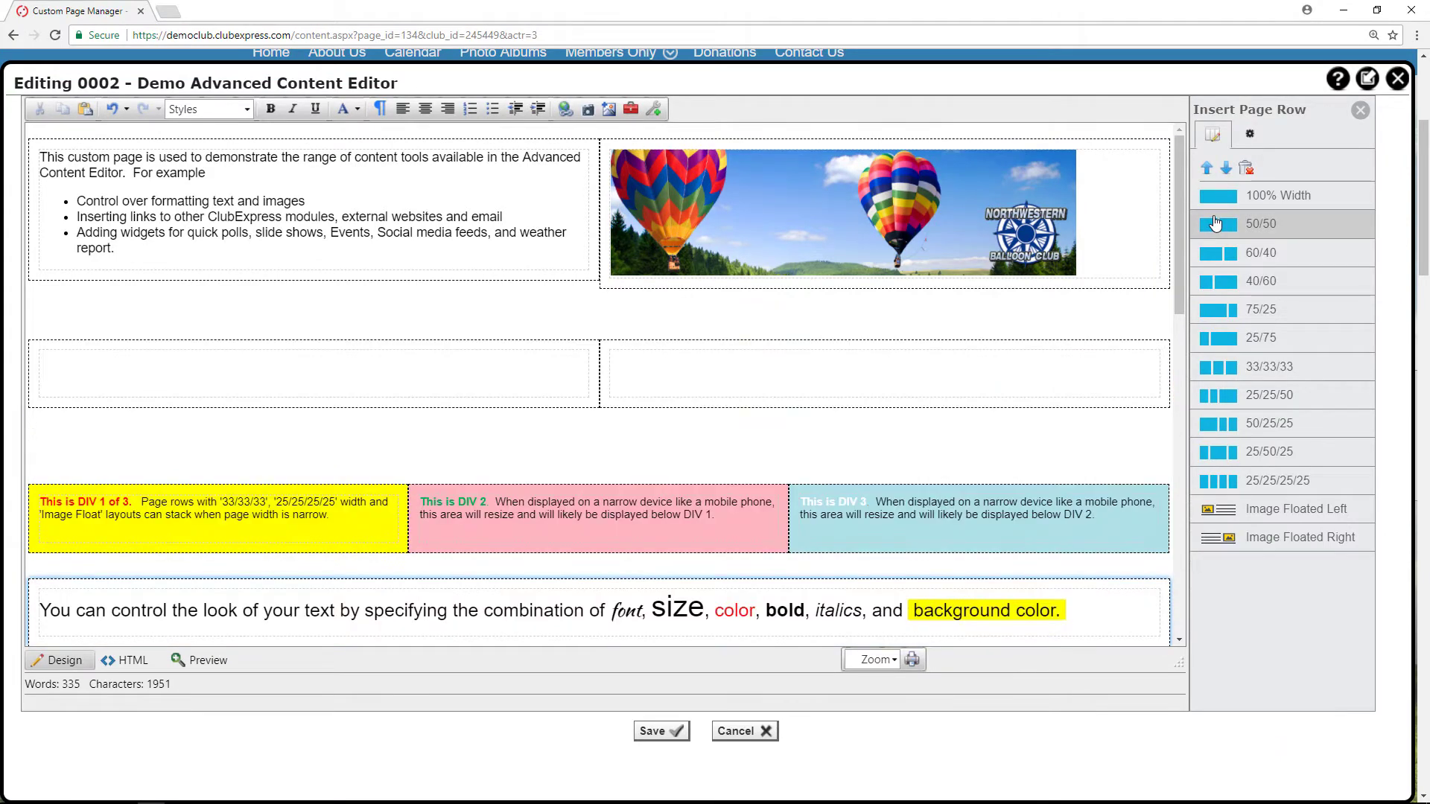
{"action": "left_click_drag", "start_coordinate": [1073, 614], "coordinate": [87, 376]}
{"action": "left_click", "coordinate": [146, 428]}
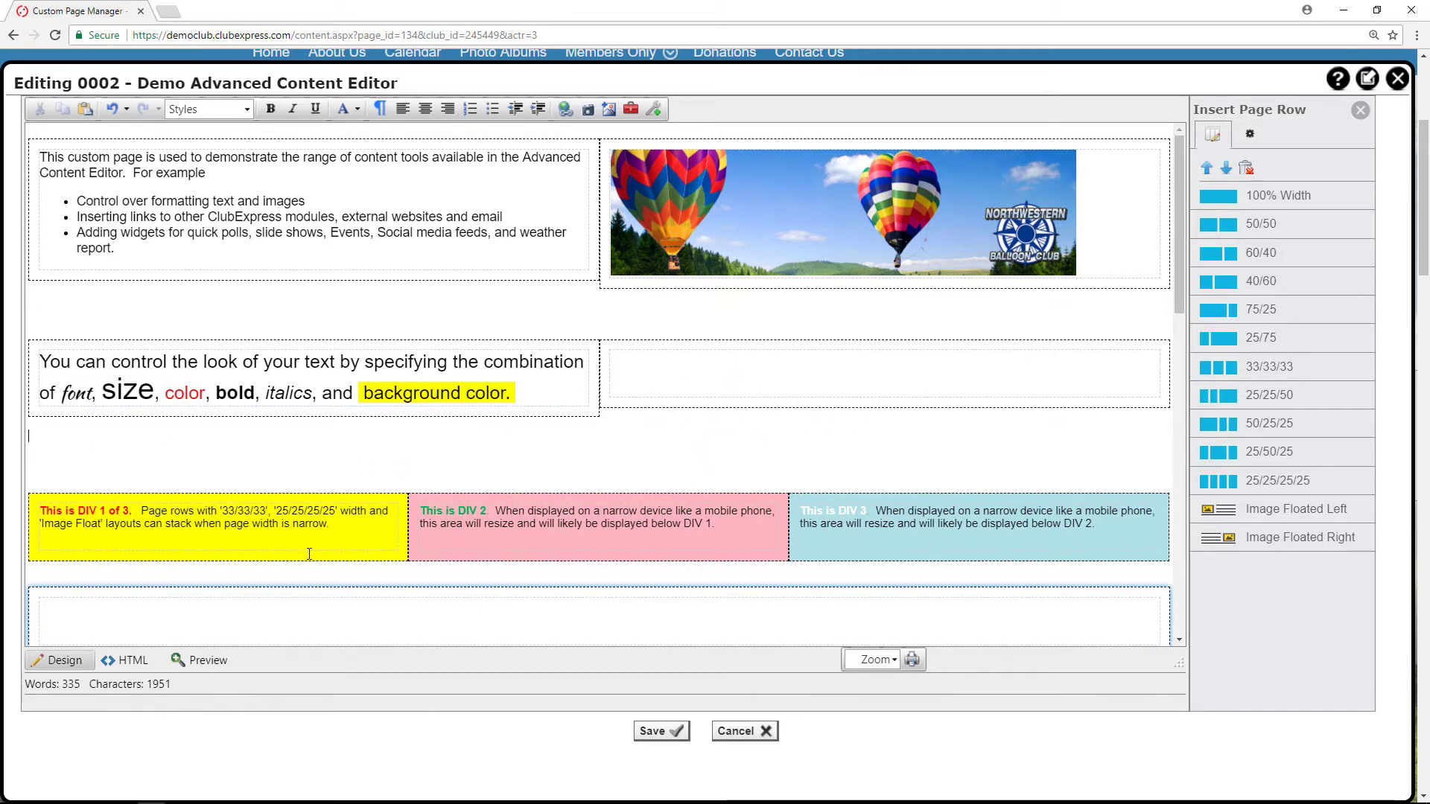
{"action": "left_click", "coordinate": [353, 614]}
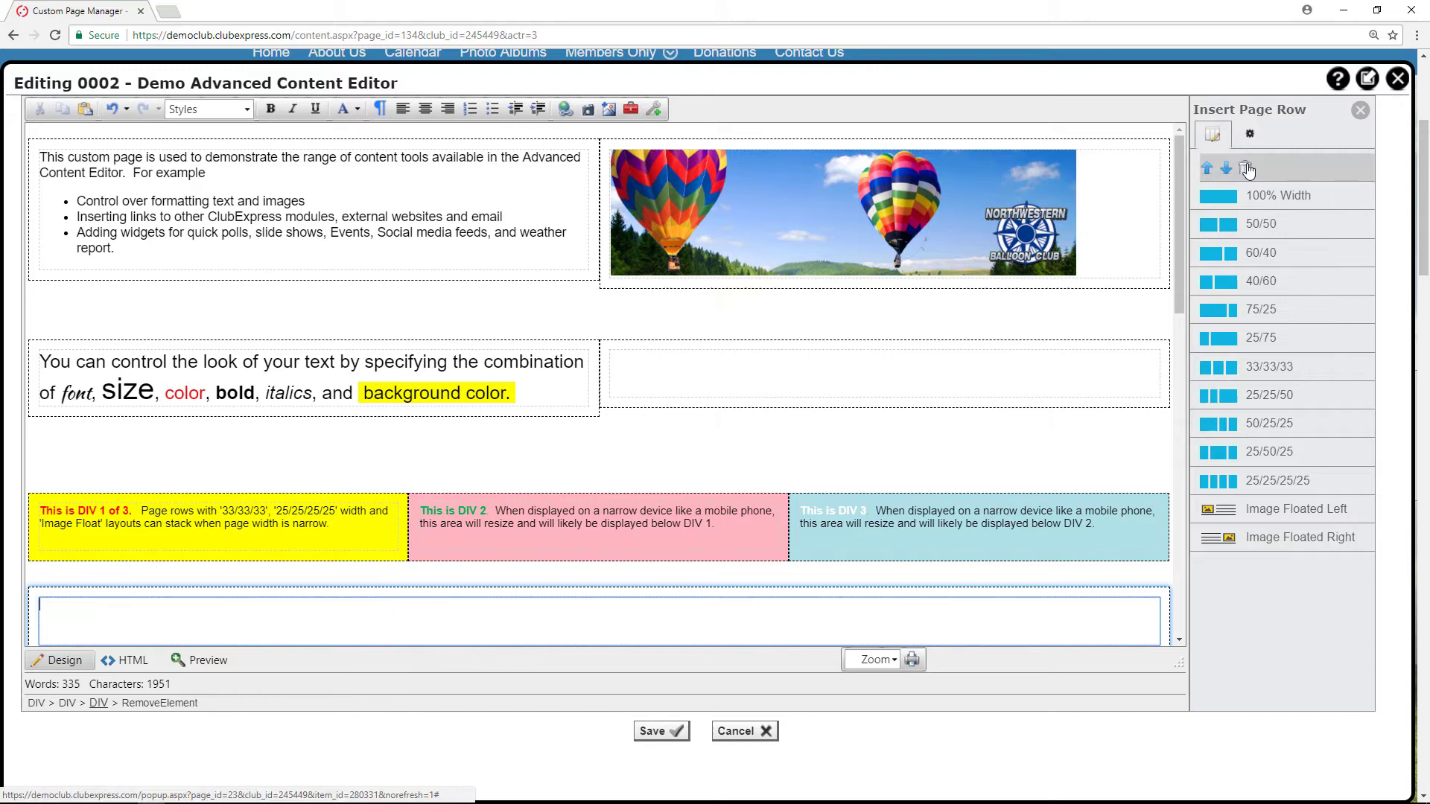
{"action": "left_click", "coordinate": [1247, 169]}
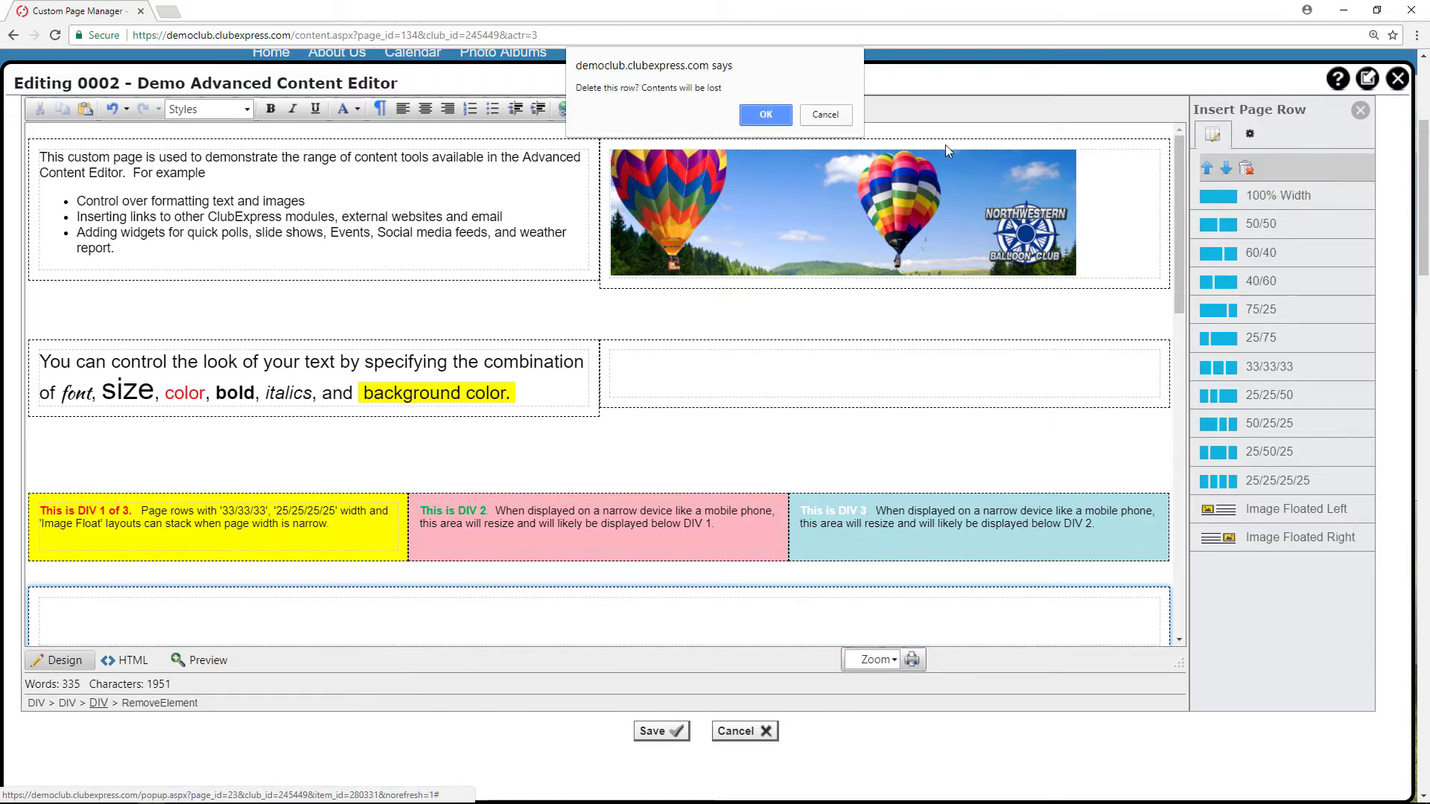
{"action": "left_click", "coordinate": [752, 117]}
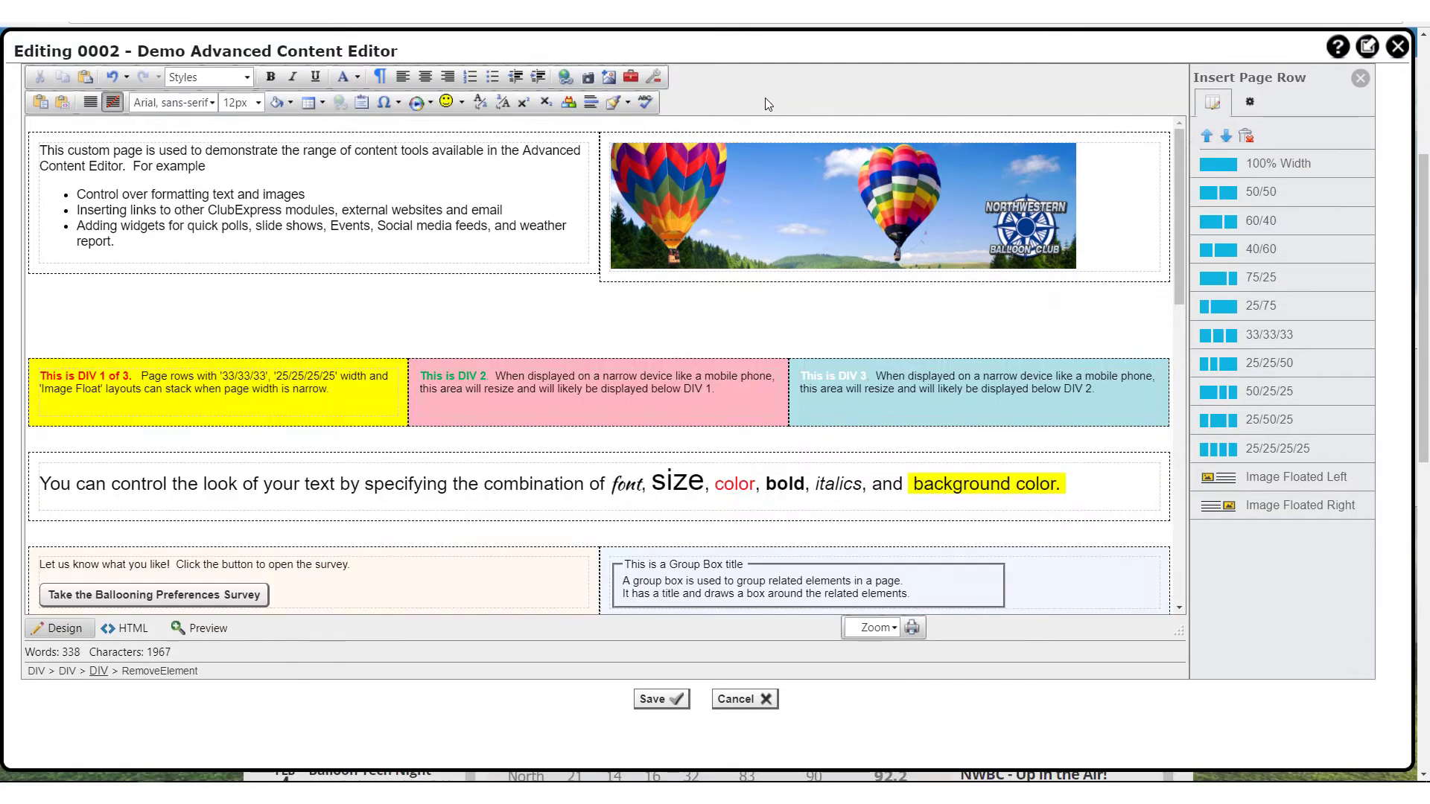
Step: Delete the two blank lines above the coloured DIV row
{"action": "left_click", "coordinate": [31, 334]}
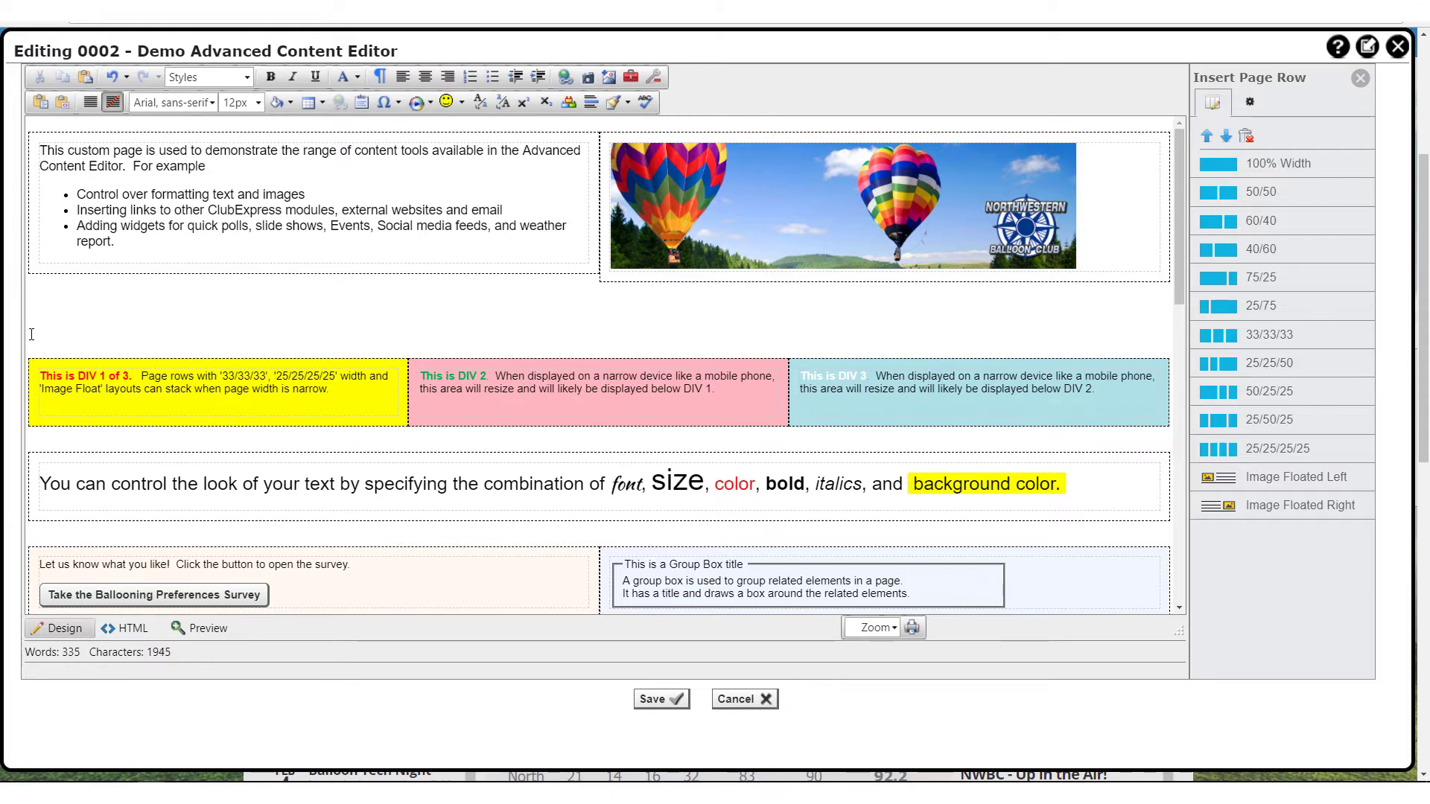
{"action": "key", "text": "BackSpace"}
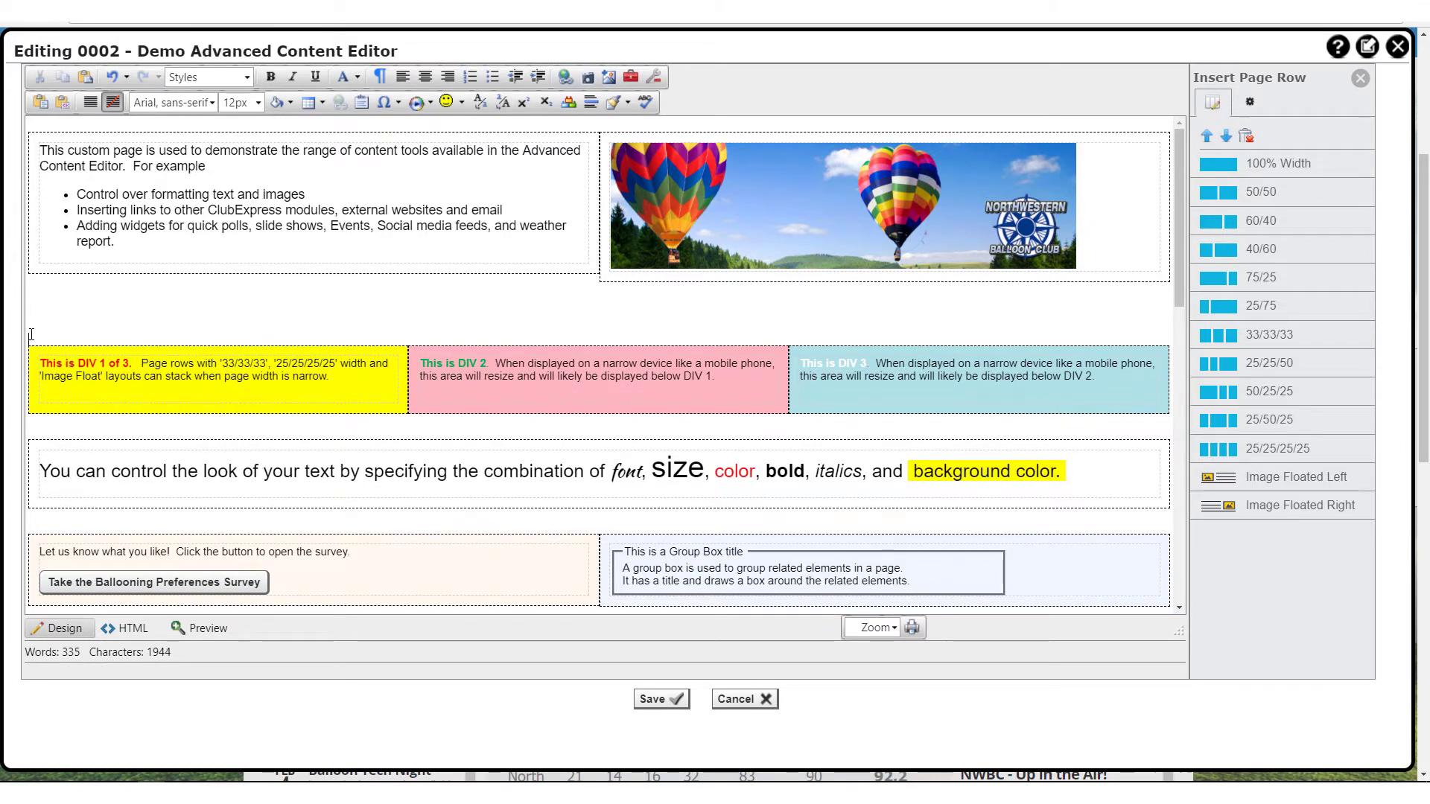
{"action": "key", "text": "BackSpace"}
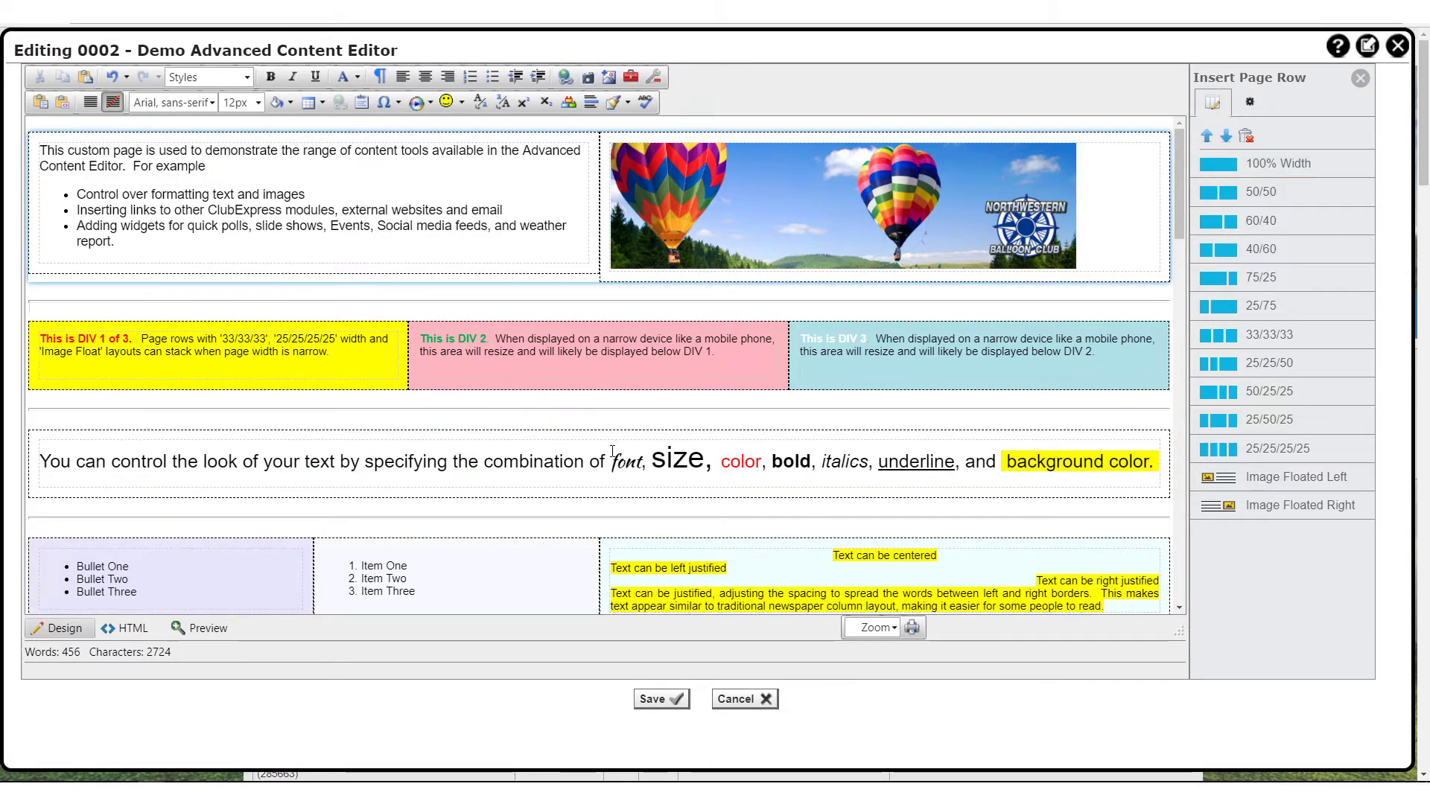
Step: Move the word 'size,' in the styling sentence to just after 'color,'
{"action": "left_click_drag", "start_coordinate": [652, 460], "coordinate": [777, 471]}
{"action": "left_click", "coordinate": [798, 480]}
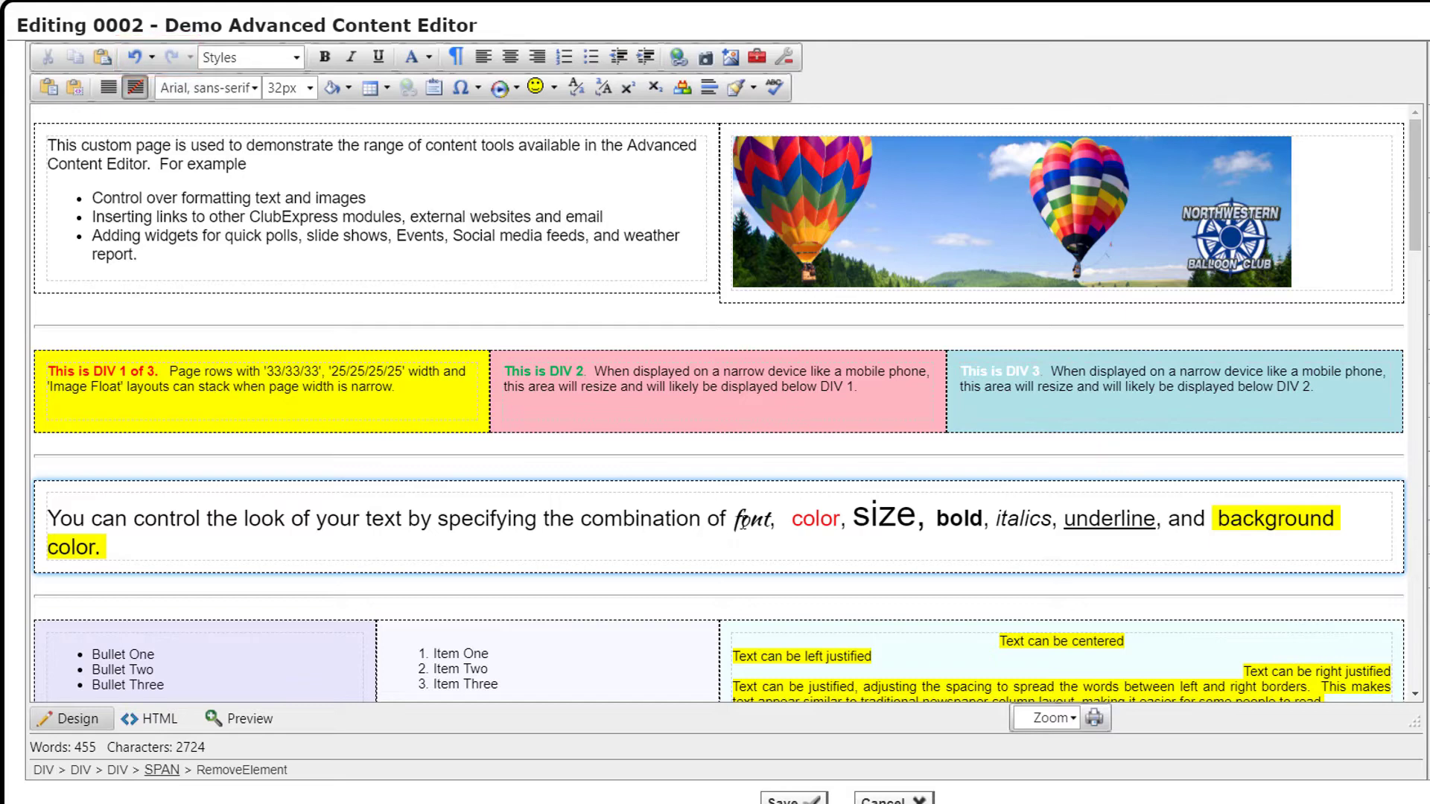
Step: Indent Item Two as a sub-item, then outdent it back to the top list level
{"action": "scroll", "coordinate": [1419, 313], "scroll_direction": "down", "scroll_amount": 5}
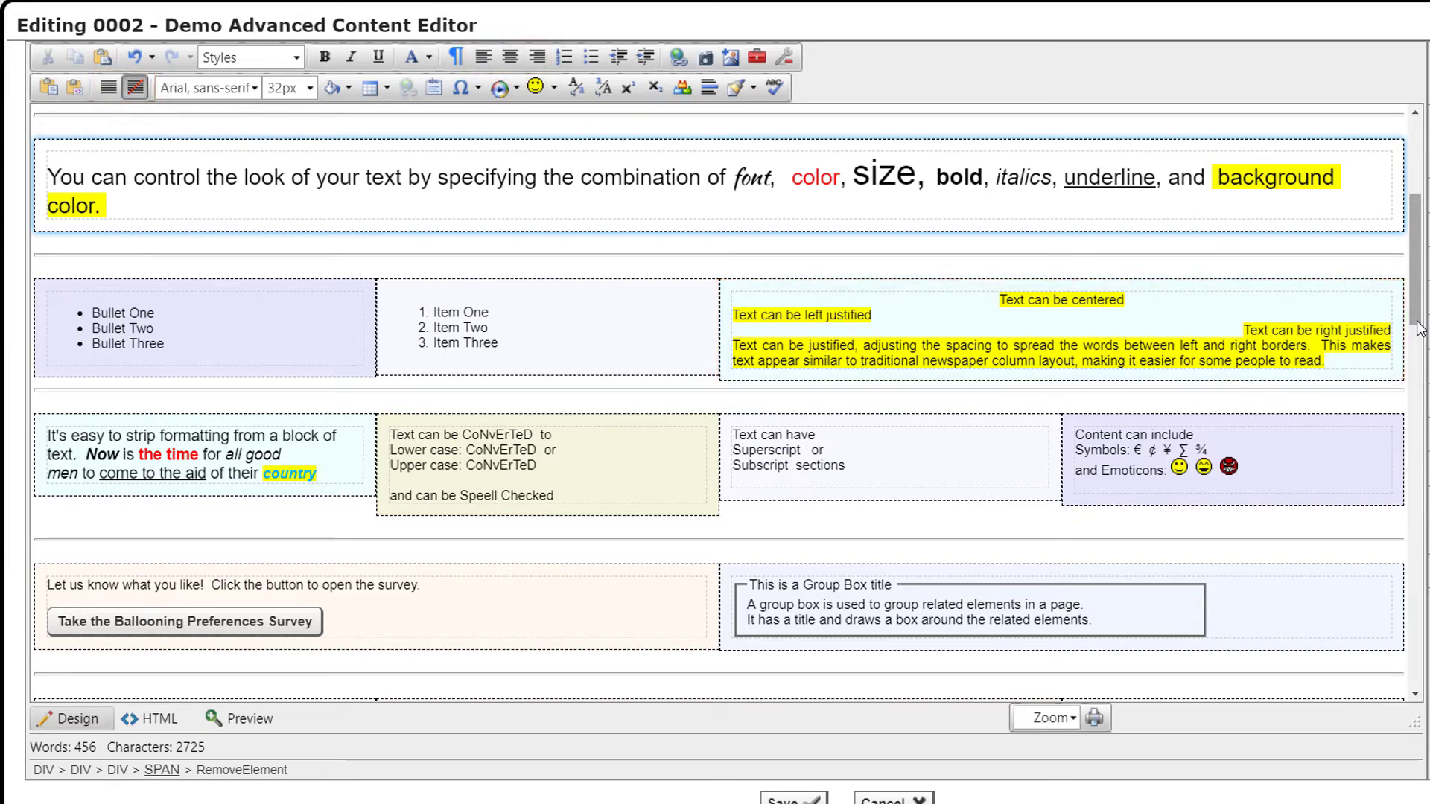
{"action": "left_click", "coordinate": [451, 326]}
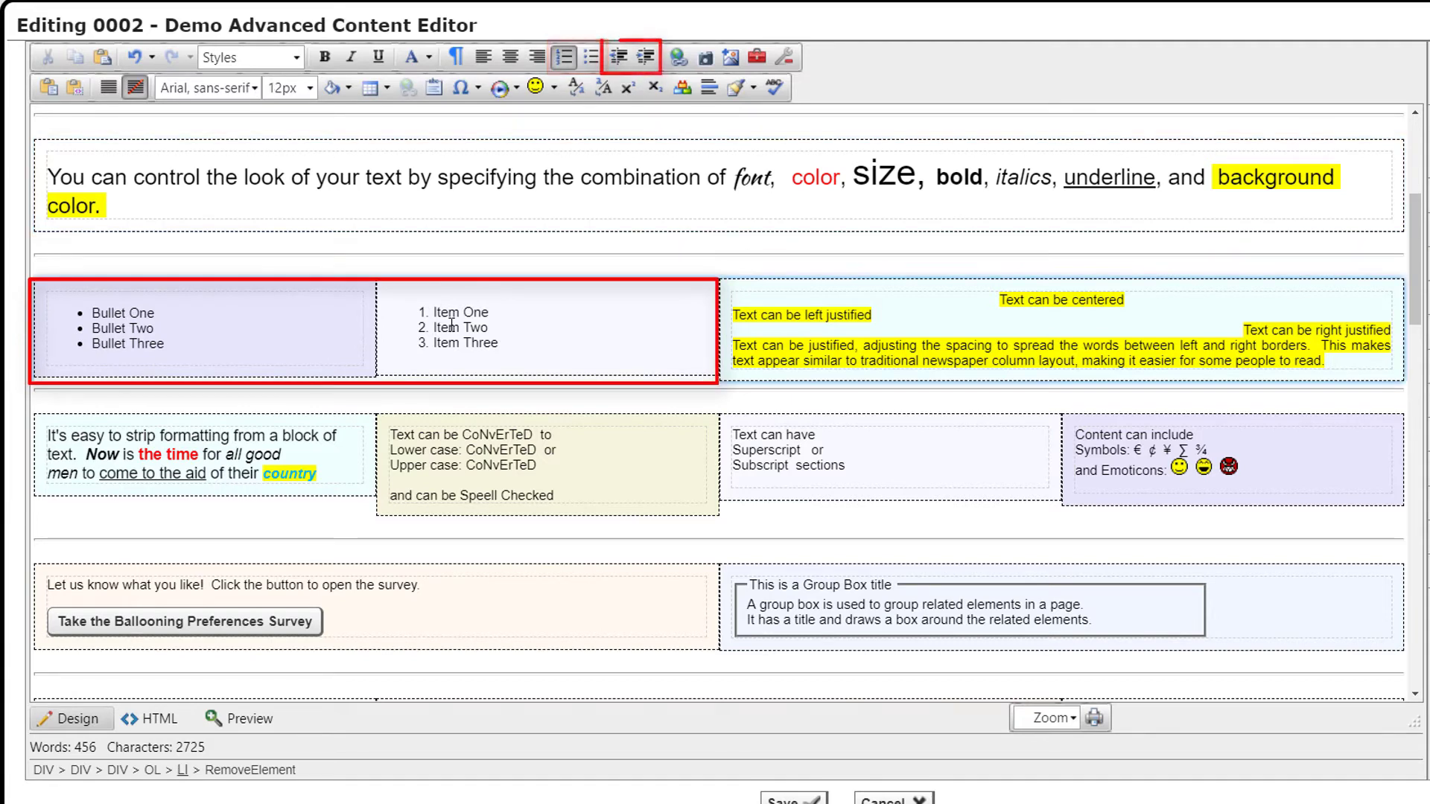
{"action": "left_click", "coordinate": [645, 58]}
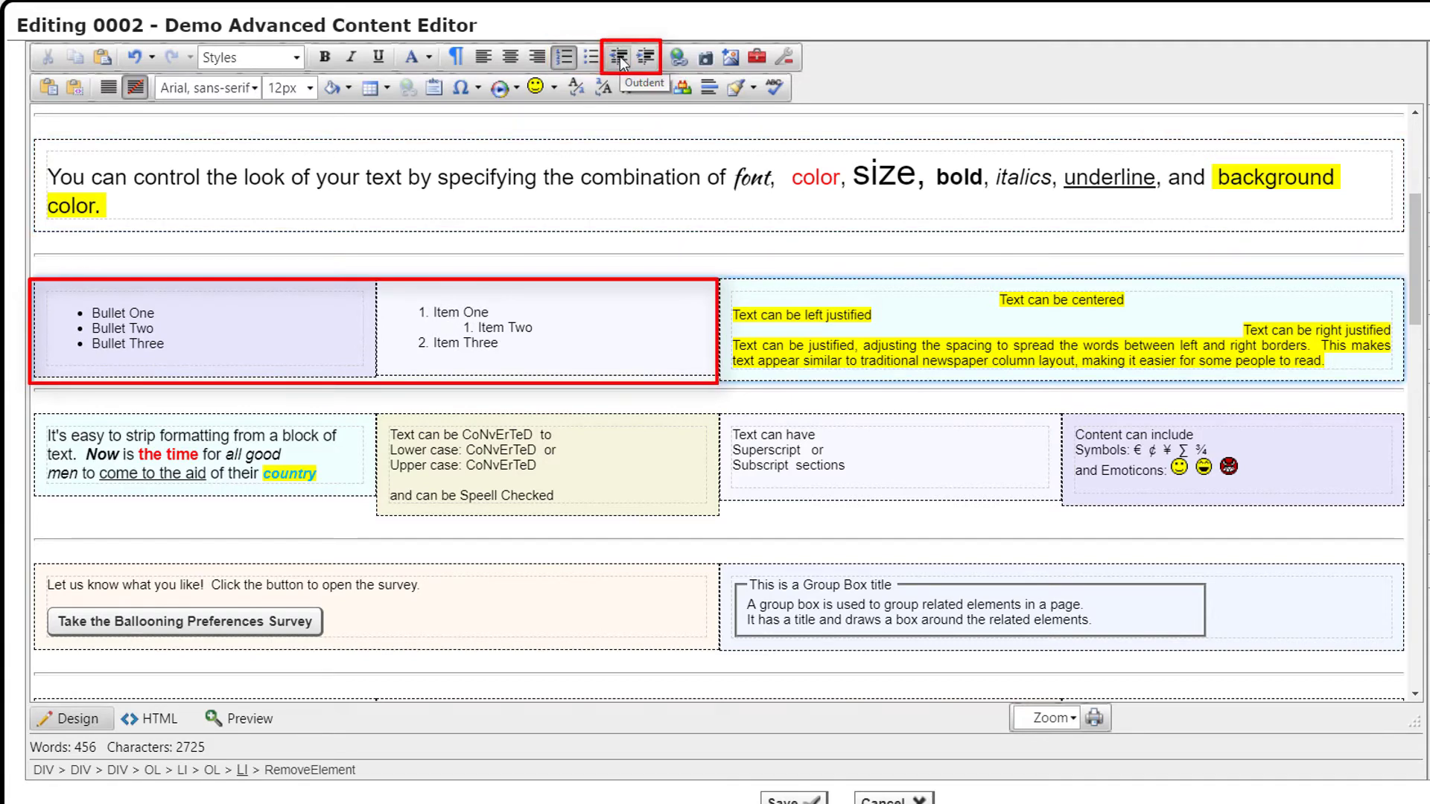
{"action": "left_click", "coordinate": [620, 58]}
Step: Convert 'CoNvErTeD' to lowercase on the Lower case line and uppercase on the Upper case line
{"action": "double_click", "coordinate": [531, 440]}
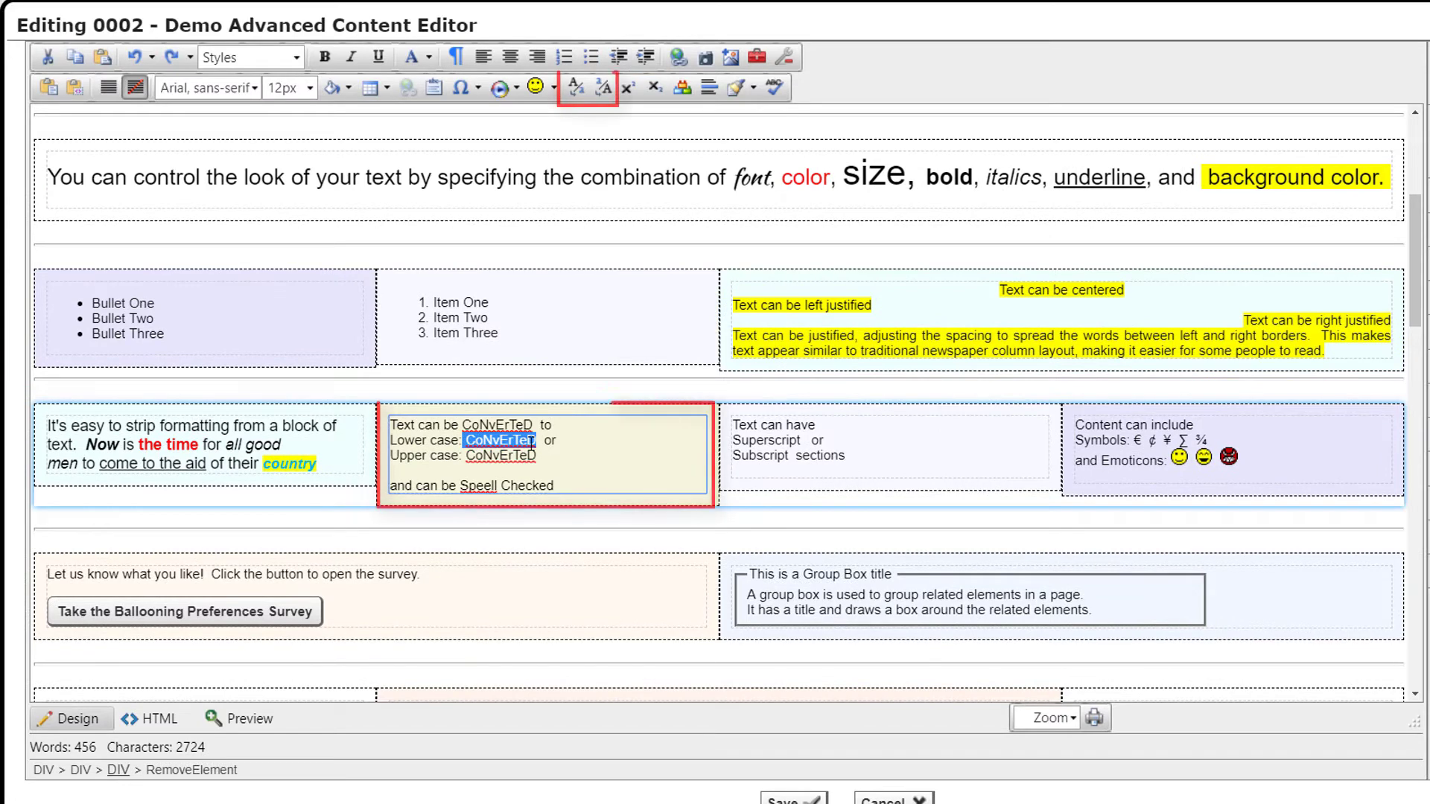
{"action": "left_click", "coordinate": [576, 87]}
{"action": "double_click", "coordinate": [500, 455]}
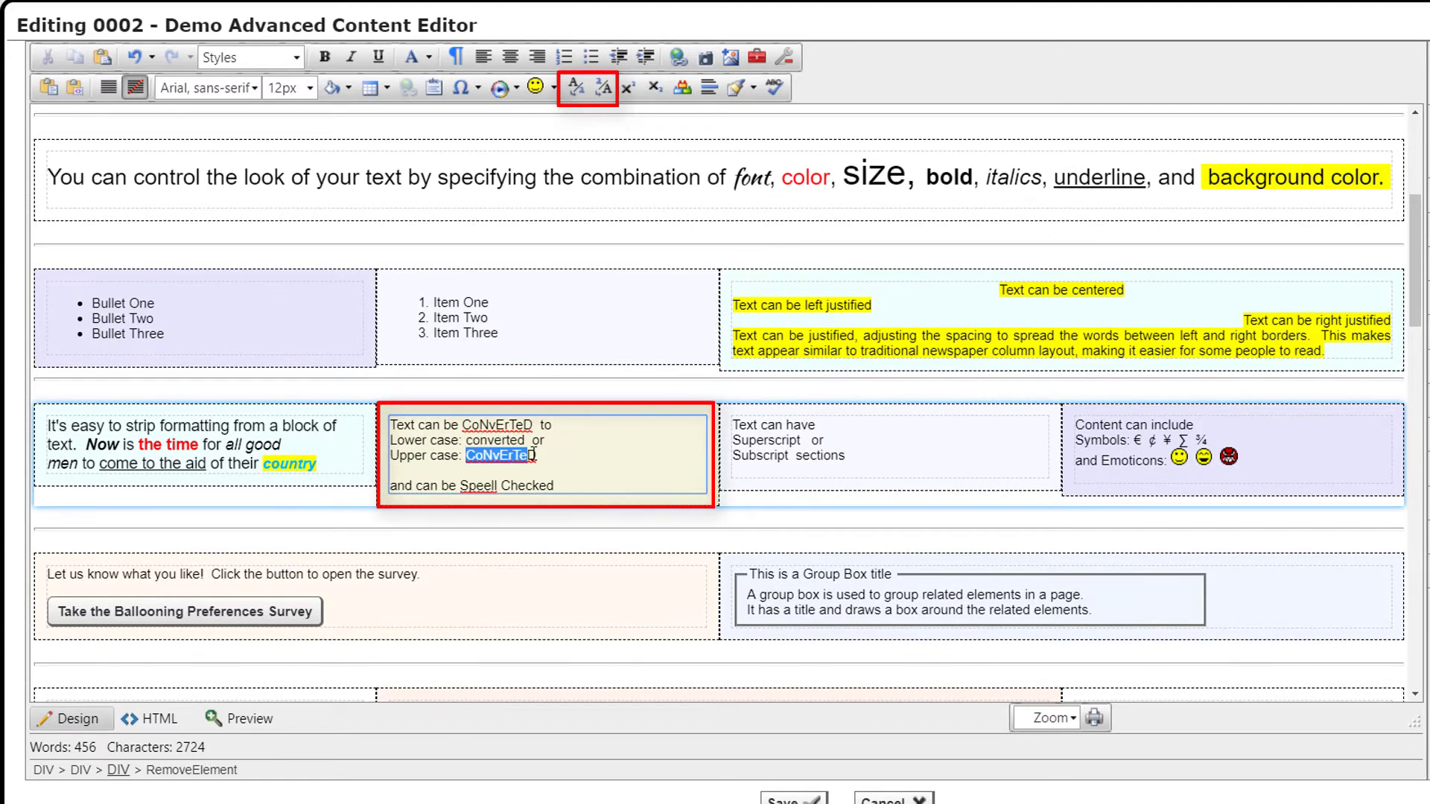
{"action": "left_click", "coordinate": [604, 91]}
Step: Make 'Super' superscript and 'script' subscript
{"action": "left_click_drag", "start_coordinate": [734, 441], "coordinate": [784, 458]}
{"action": "left_click", "coordinate": [627, 88]}
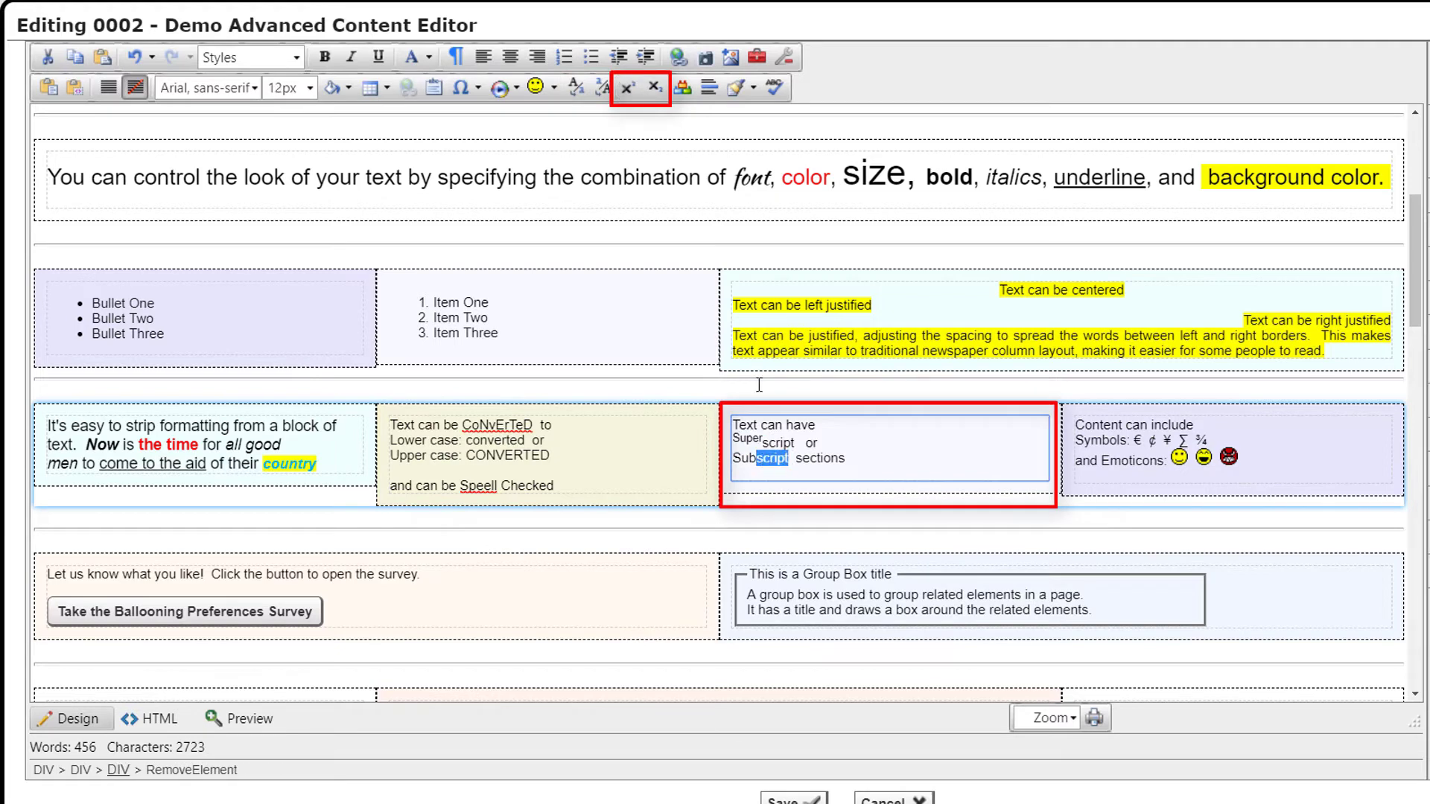
{"action": "left_click", "coordinate": [654, 88]}
Step: Strip all formatting from the 'It's easy' paragraph and spell-check to correct 'Speell' to 'Spell'
{"action": "left_click_drag", "start_coordinate": [341, 461], "coordinate": [51, 426]}
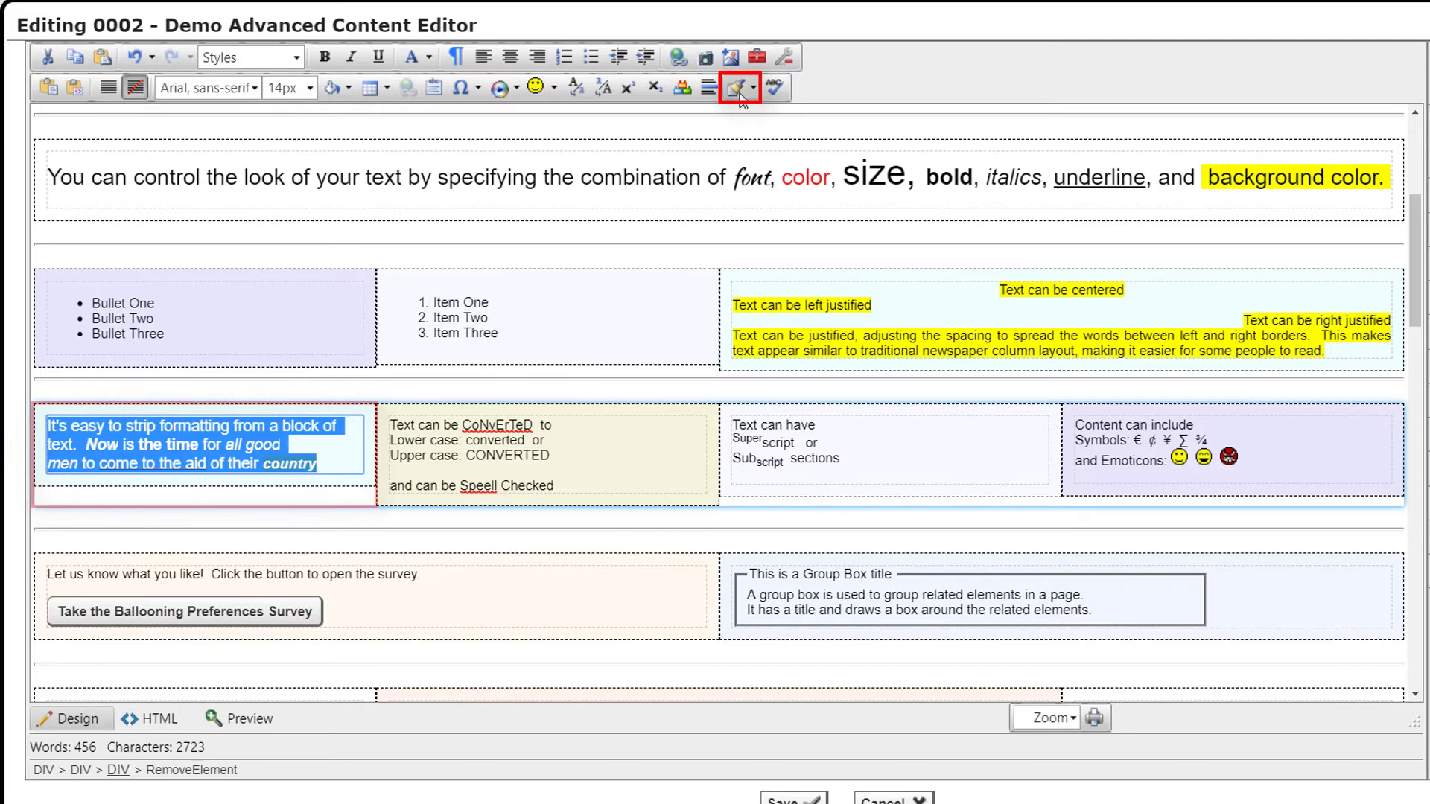
{"action": "left_click", "coordinate": [741, 89]}
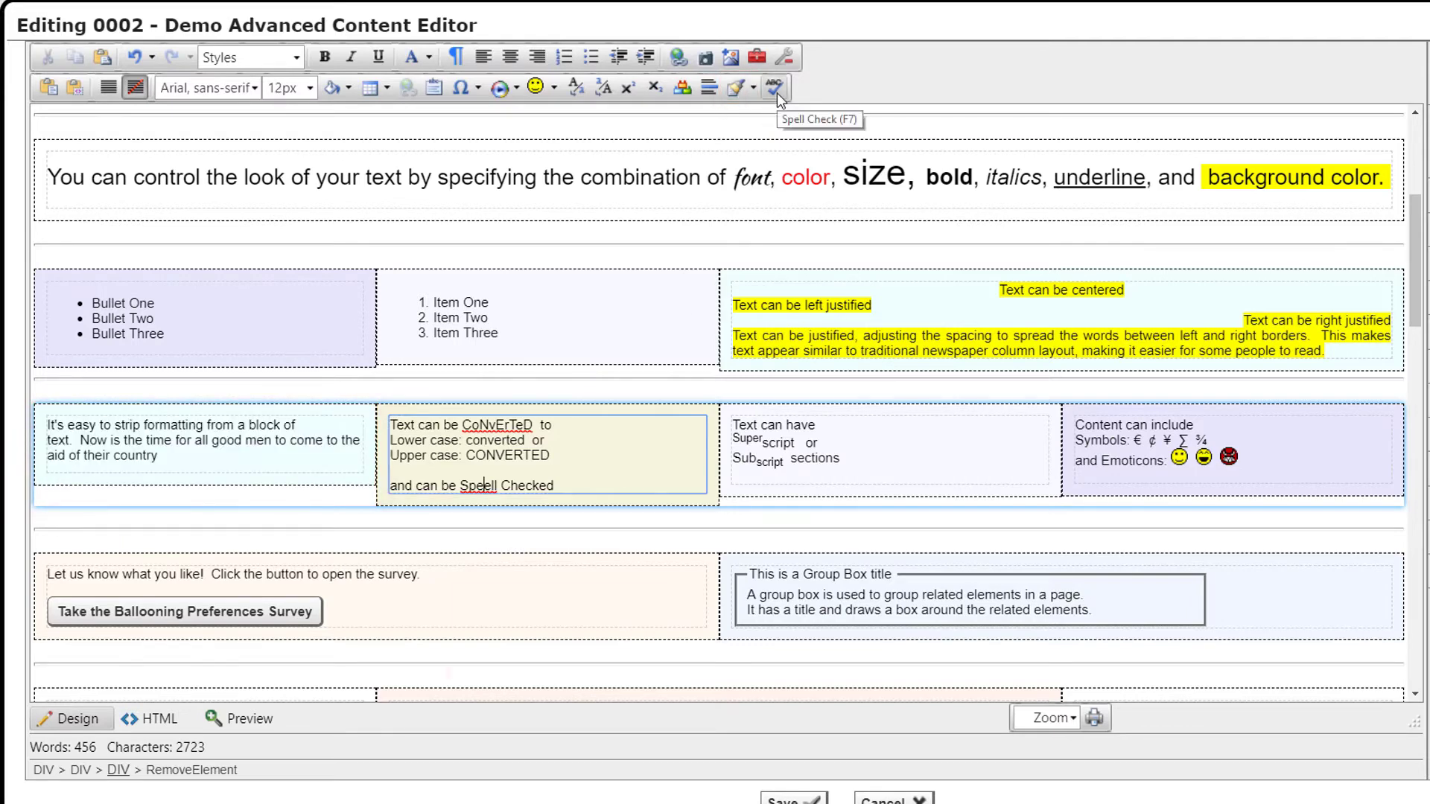
{"action": "left_click", "coordinate": [775, 87]}
{"action": "left_click", "coordinate": [490, 707]}
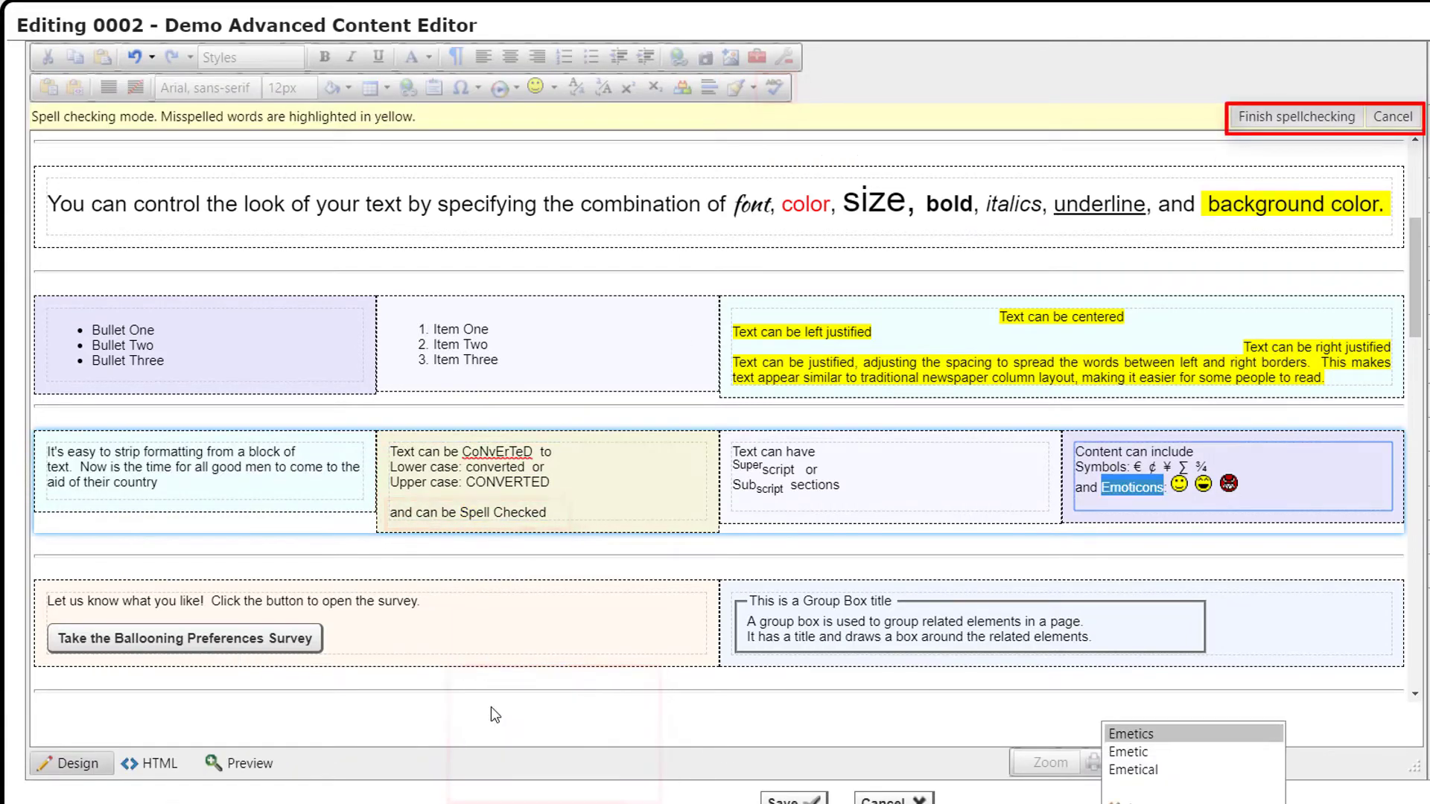
{"action": "left_click", "coordinate": [1296, 117]}
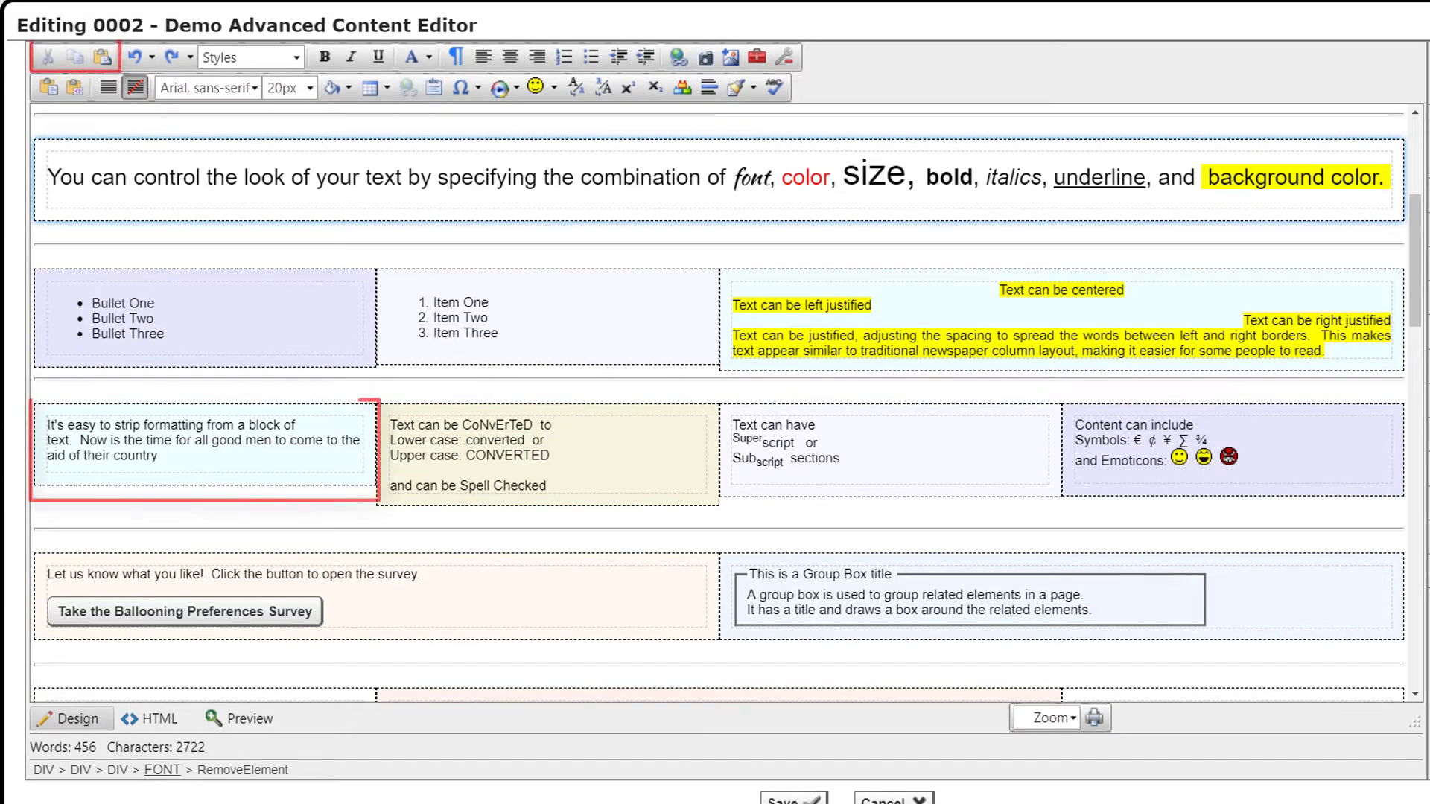
{"action": "left_click_drag", "start_coordinate": [166, 456], "coordinate": [47, 424]}
{"action": "key", "text": "ctrl+c"}
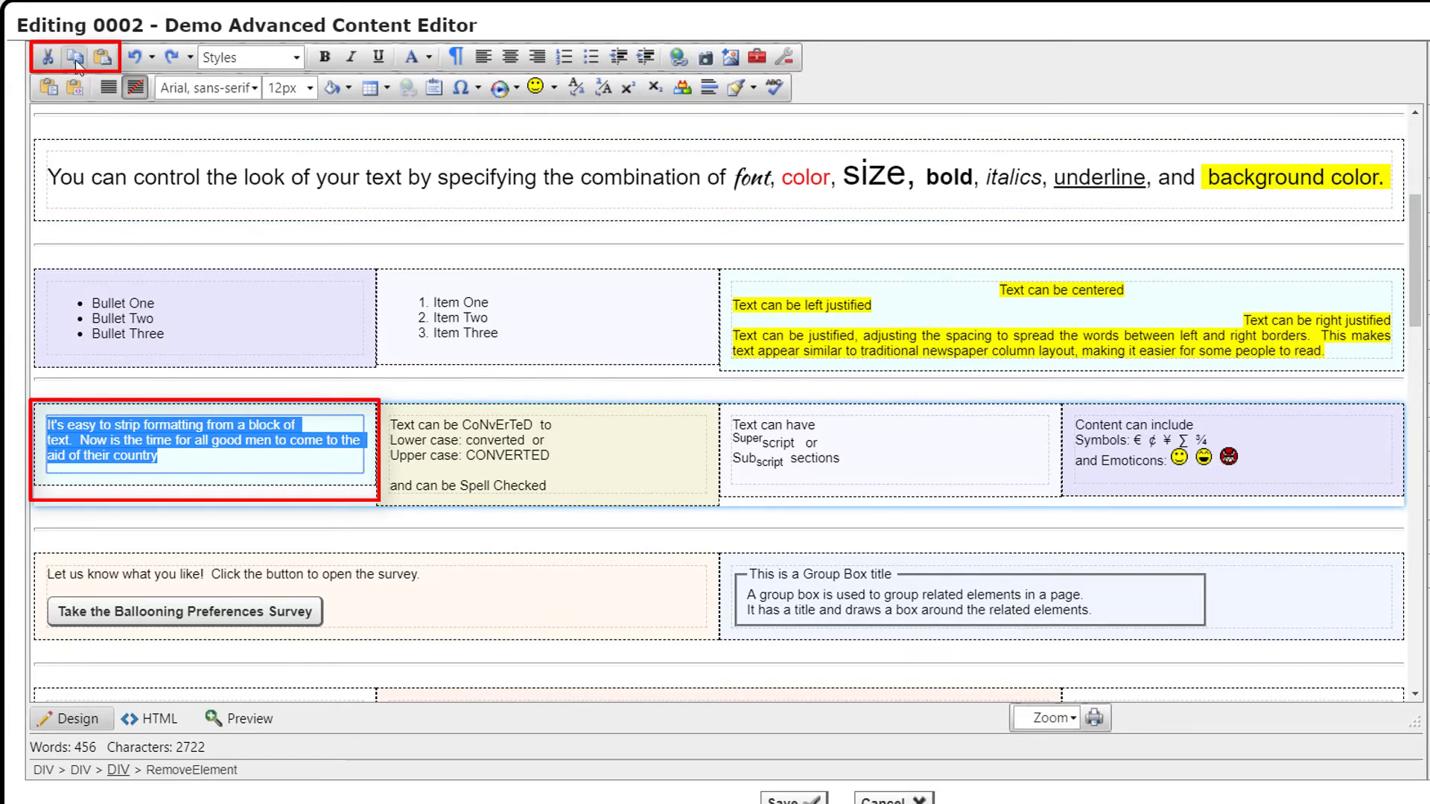
{"action": "left_click", "coordinate": [162, 457]}
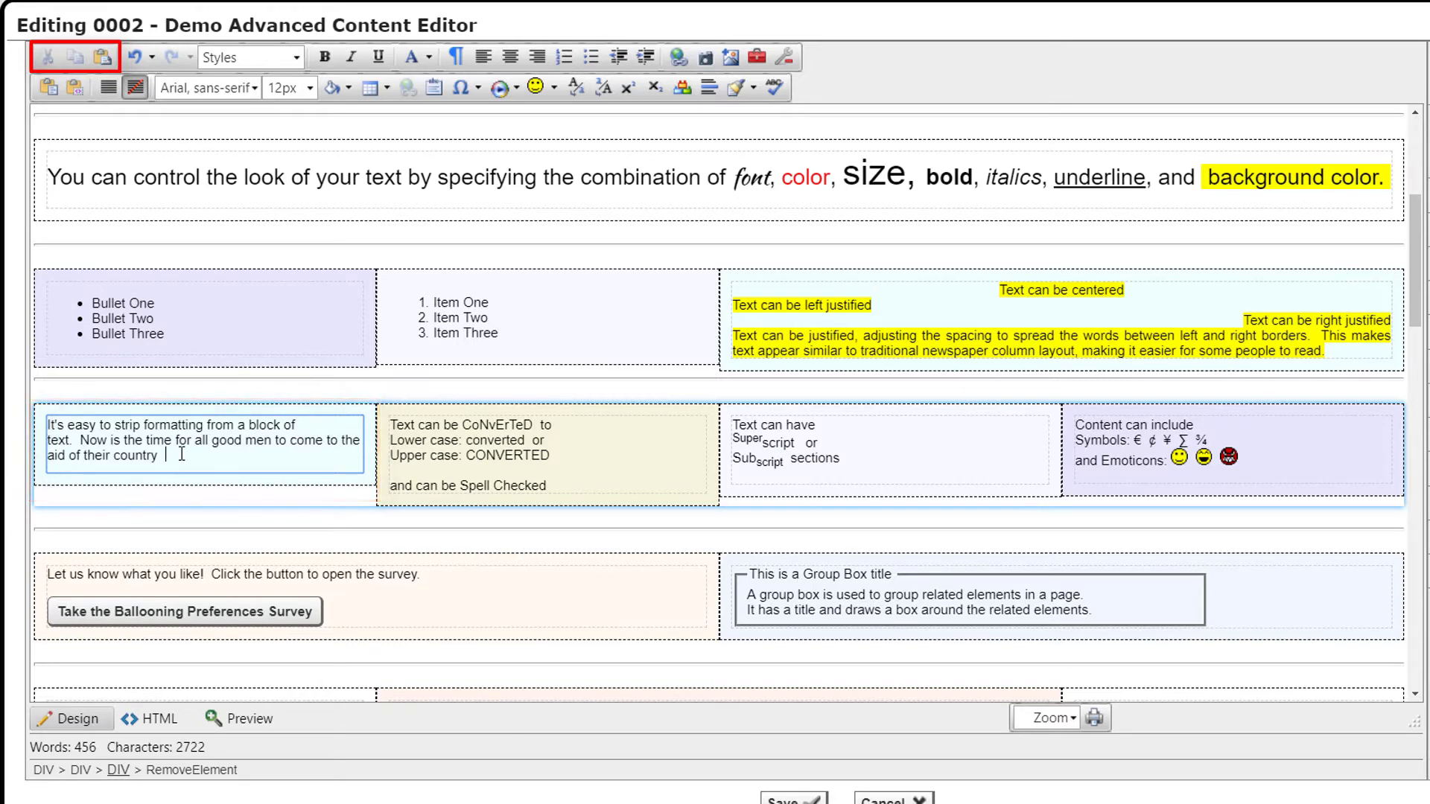
{"action": "right_click", "coordinate": [182, 454]}
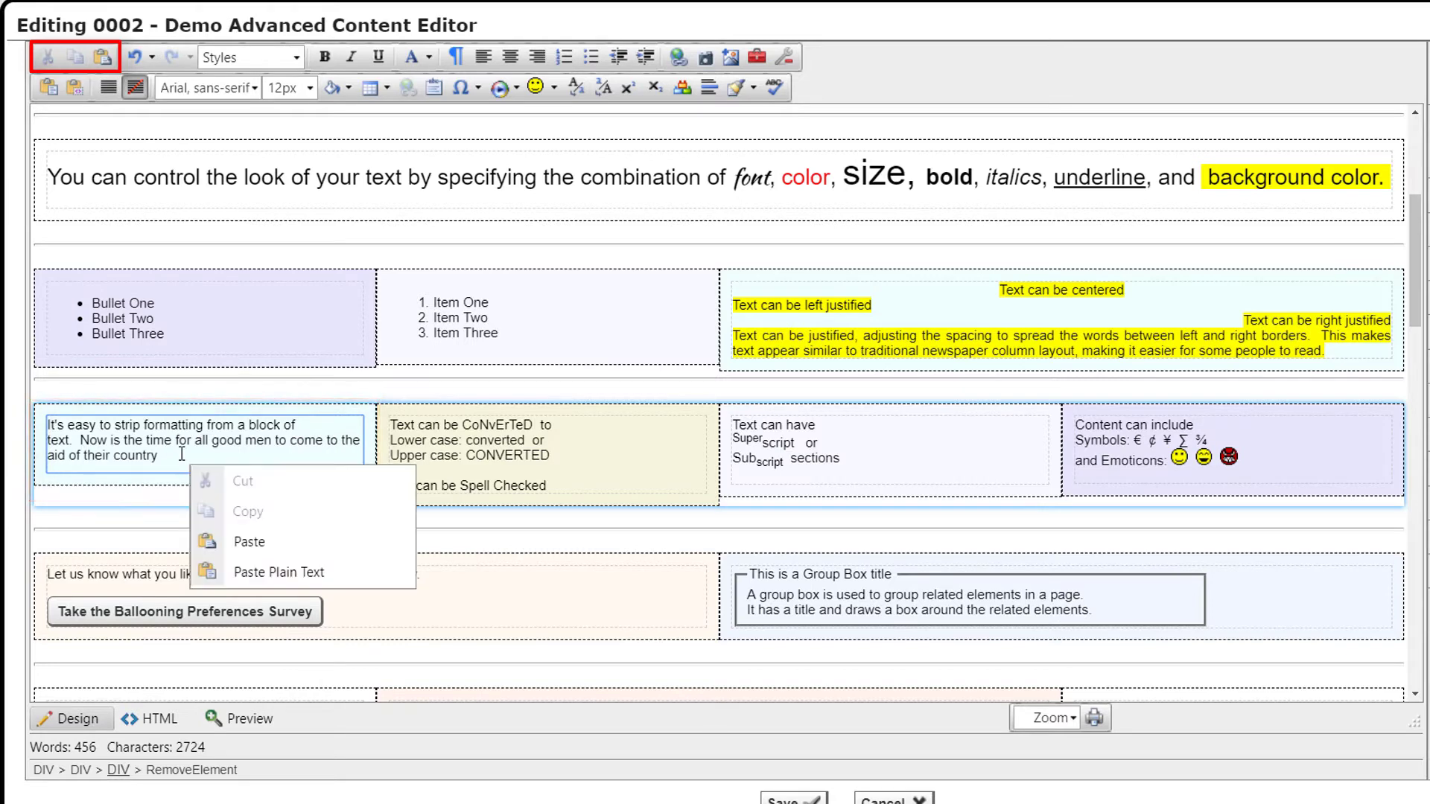
{"action": "left_click", "coordinate": [254, 544]}
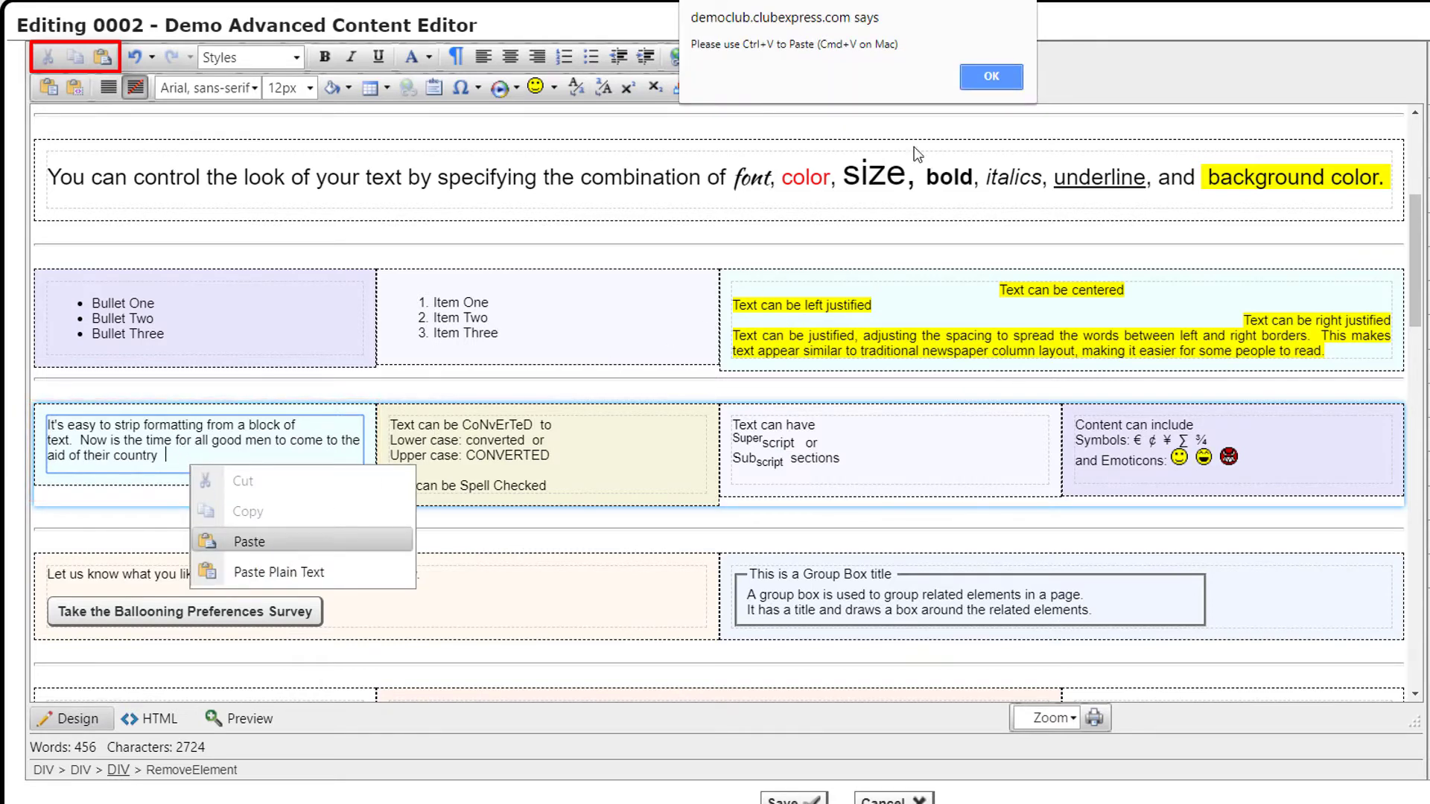
{"action": "left_click", "coordinate": [988, 79]}
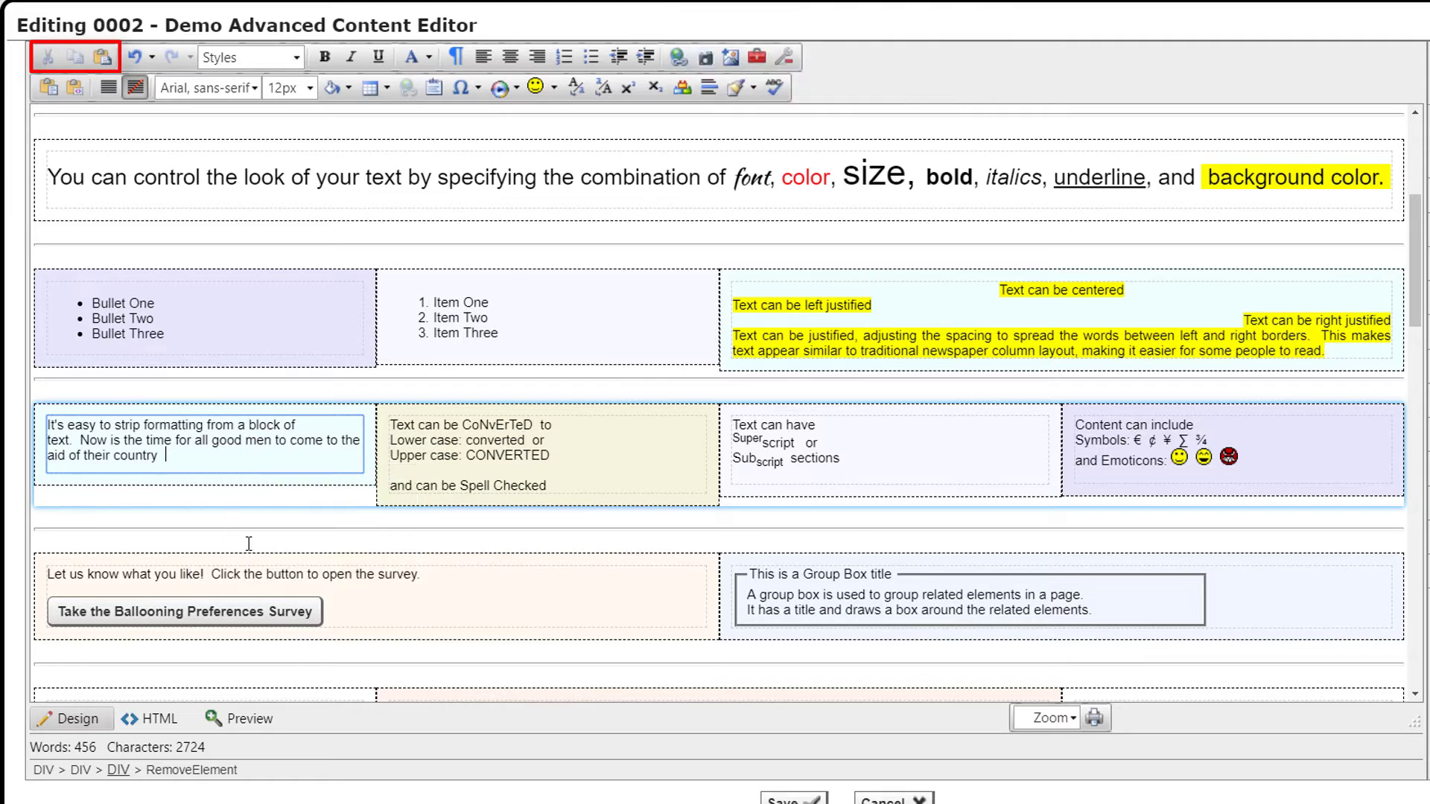
{"action": "key", "text": "ctrl+v"}
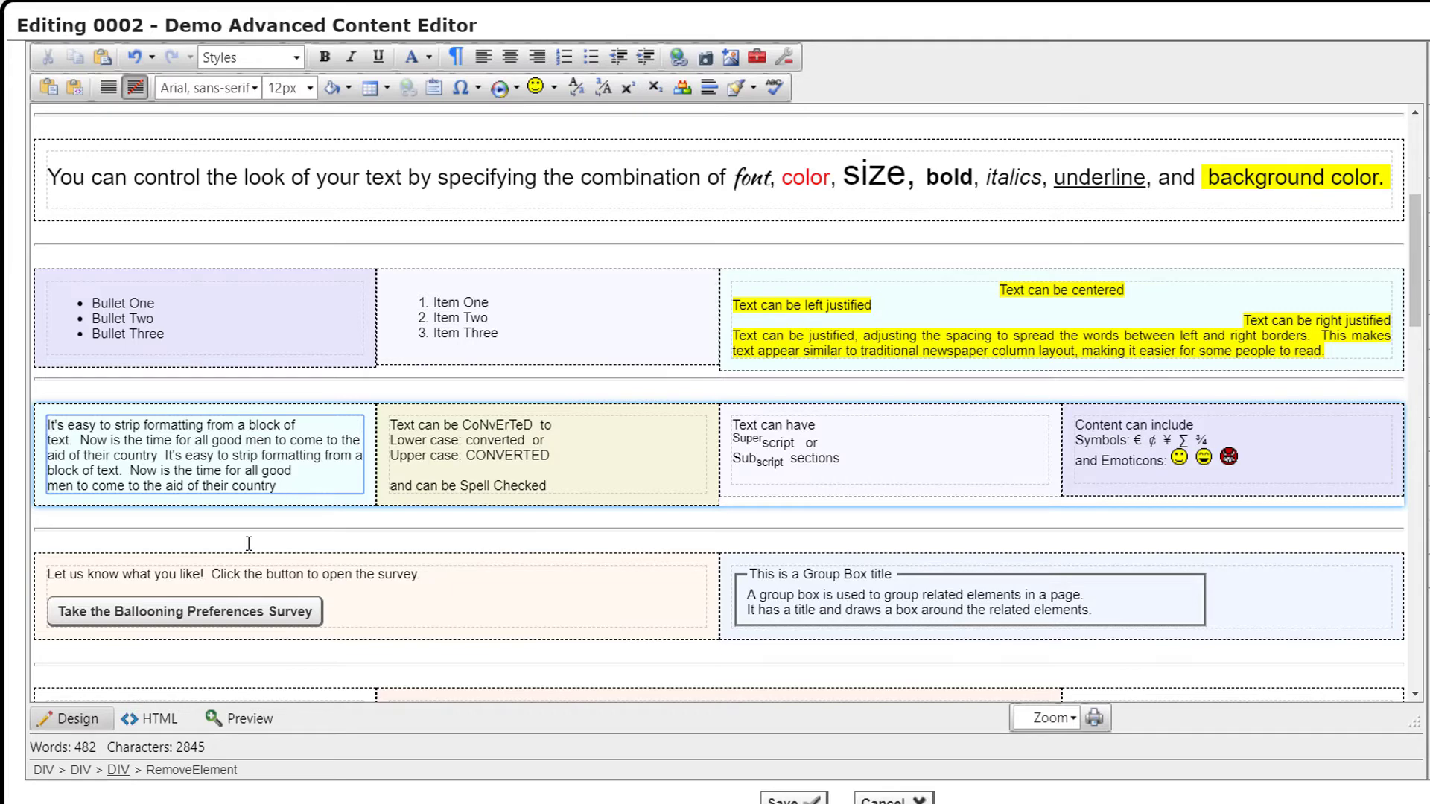
{"action": "key", "text": "ctrl+z"}
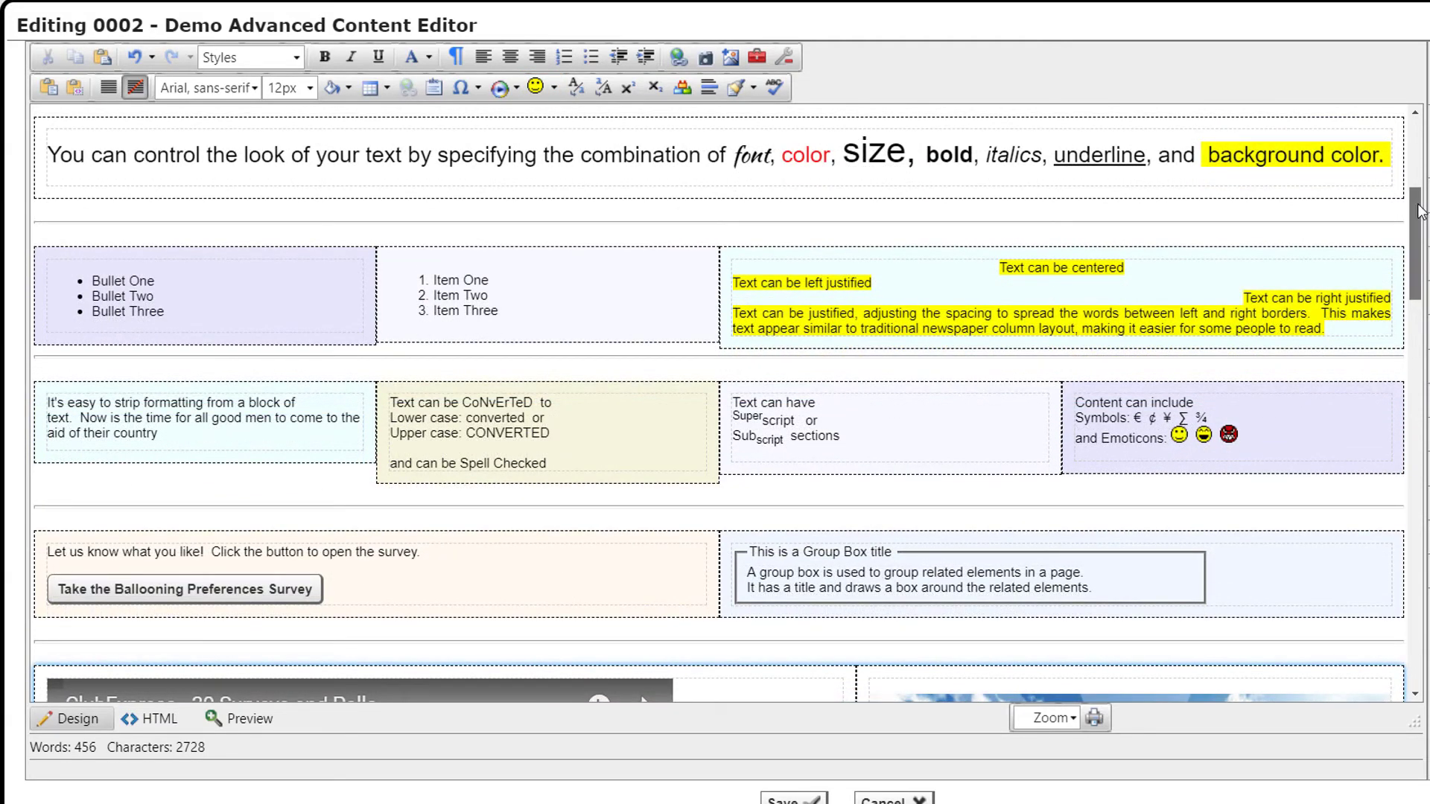
Step: Open the Style Builder and review its Background, Text, Layout and Box settings
{"action": "left_click_drag", "start_coordinate": [1419, 214], "coordinate": [1419, 292]}
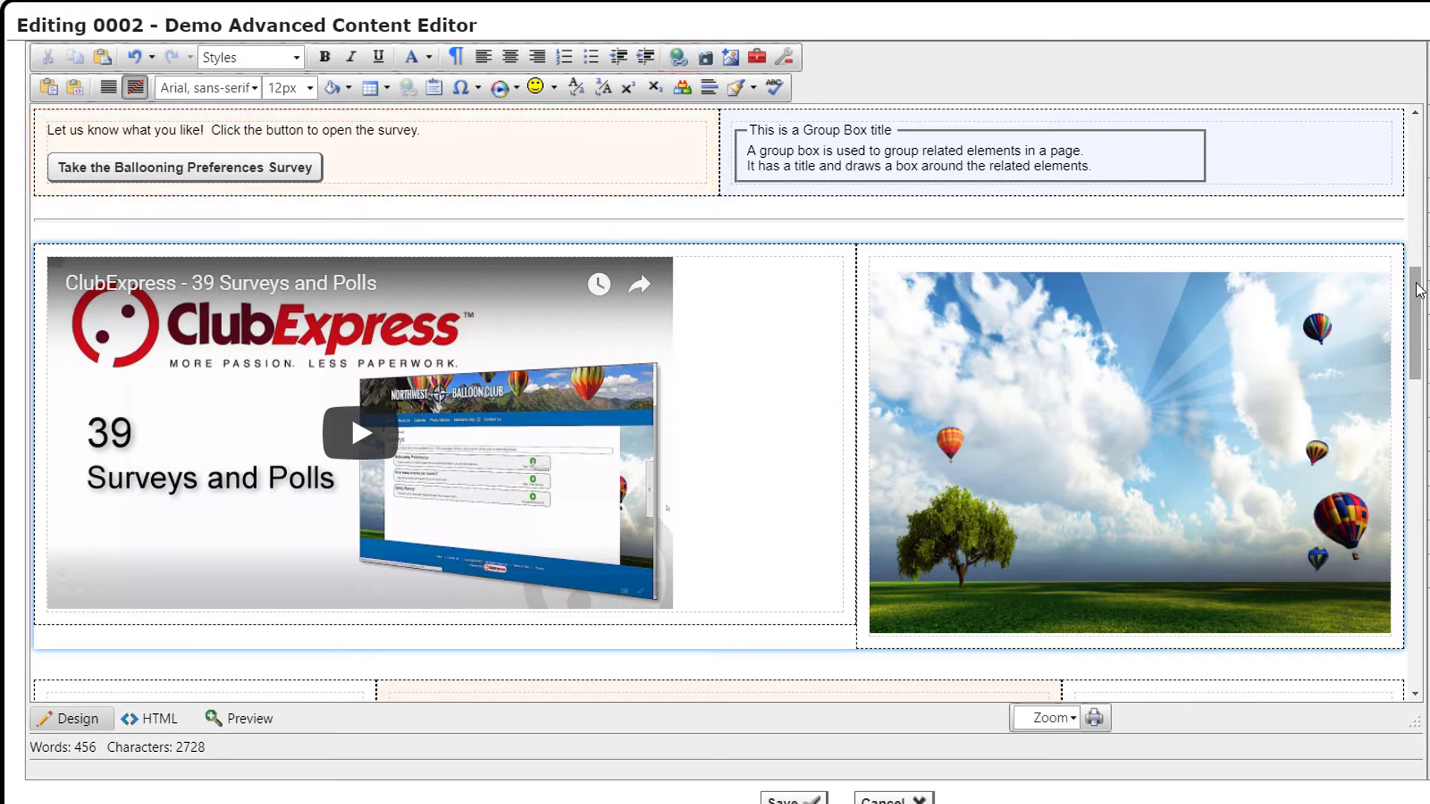
{"action": "left_click_drag", "start_coordinate": [1419, 291], "coordinate": [1419, 347]}
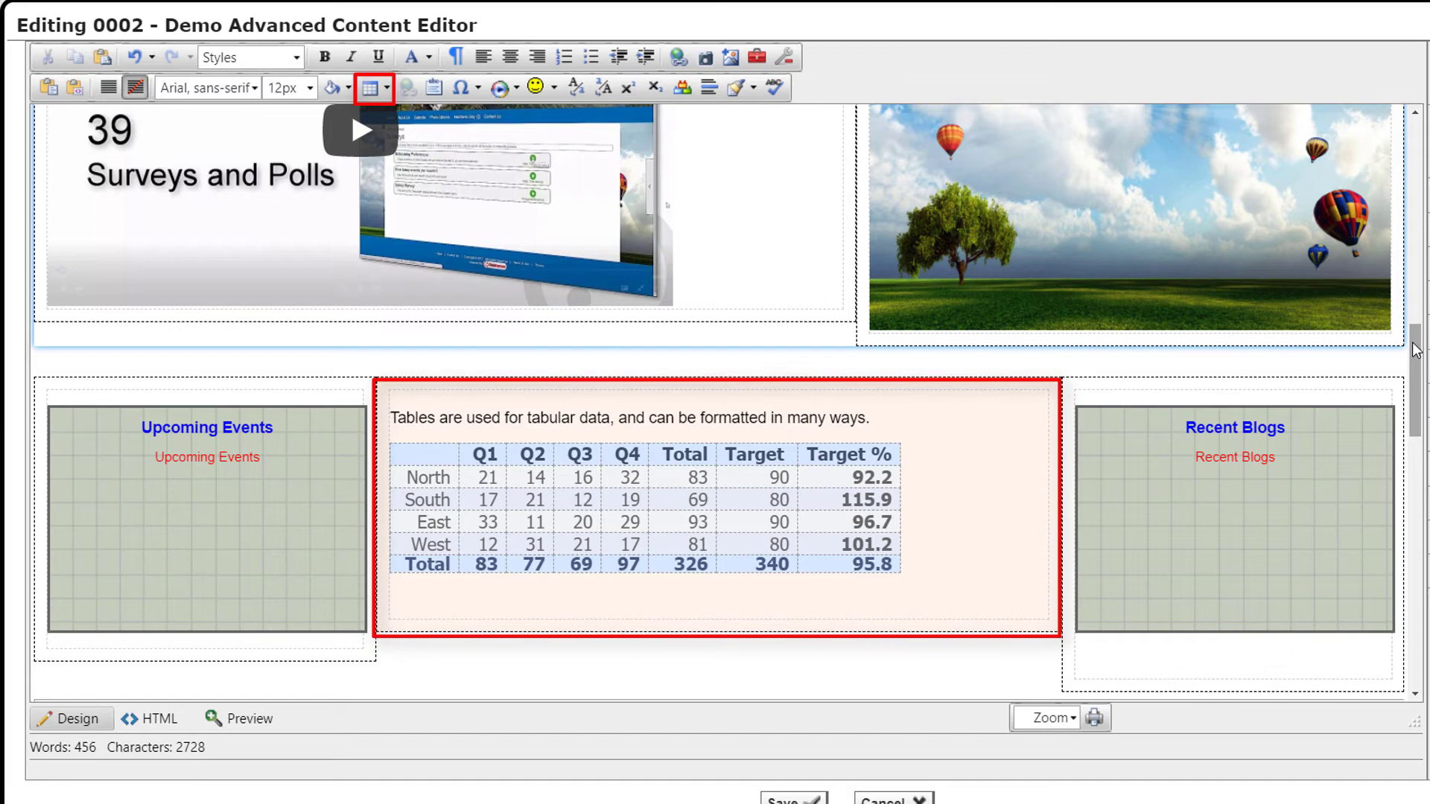
{"action": "left_click_drag", "start_coordinate": [1417, 350], "coordinate": [1417, 319]}
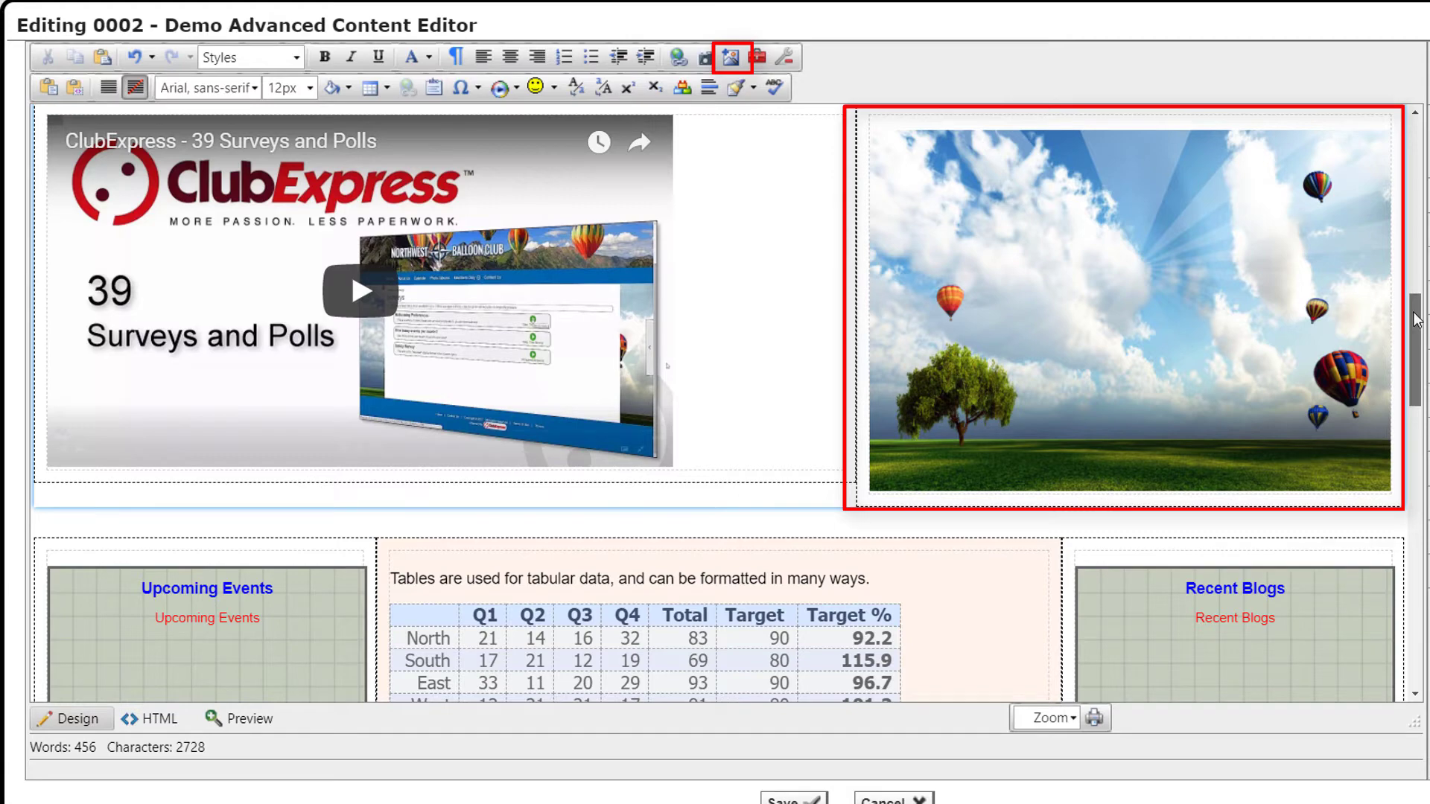
{"action": "left_click_drag", "start_coordinate": [1417, 319], "coordinate": [1405, 253]}
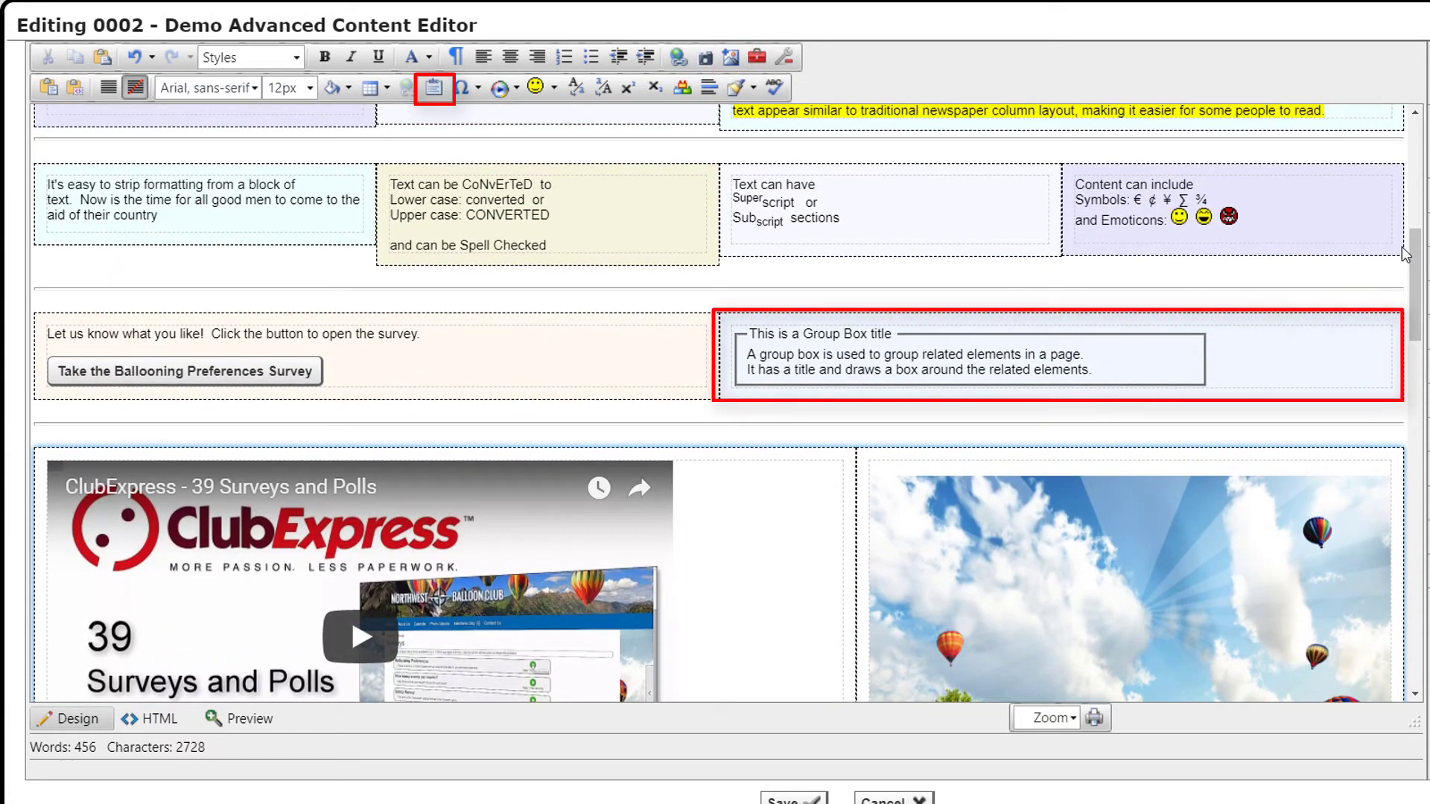
{"action": "left_click", "coordinate": [684, 88]}
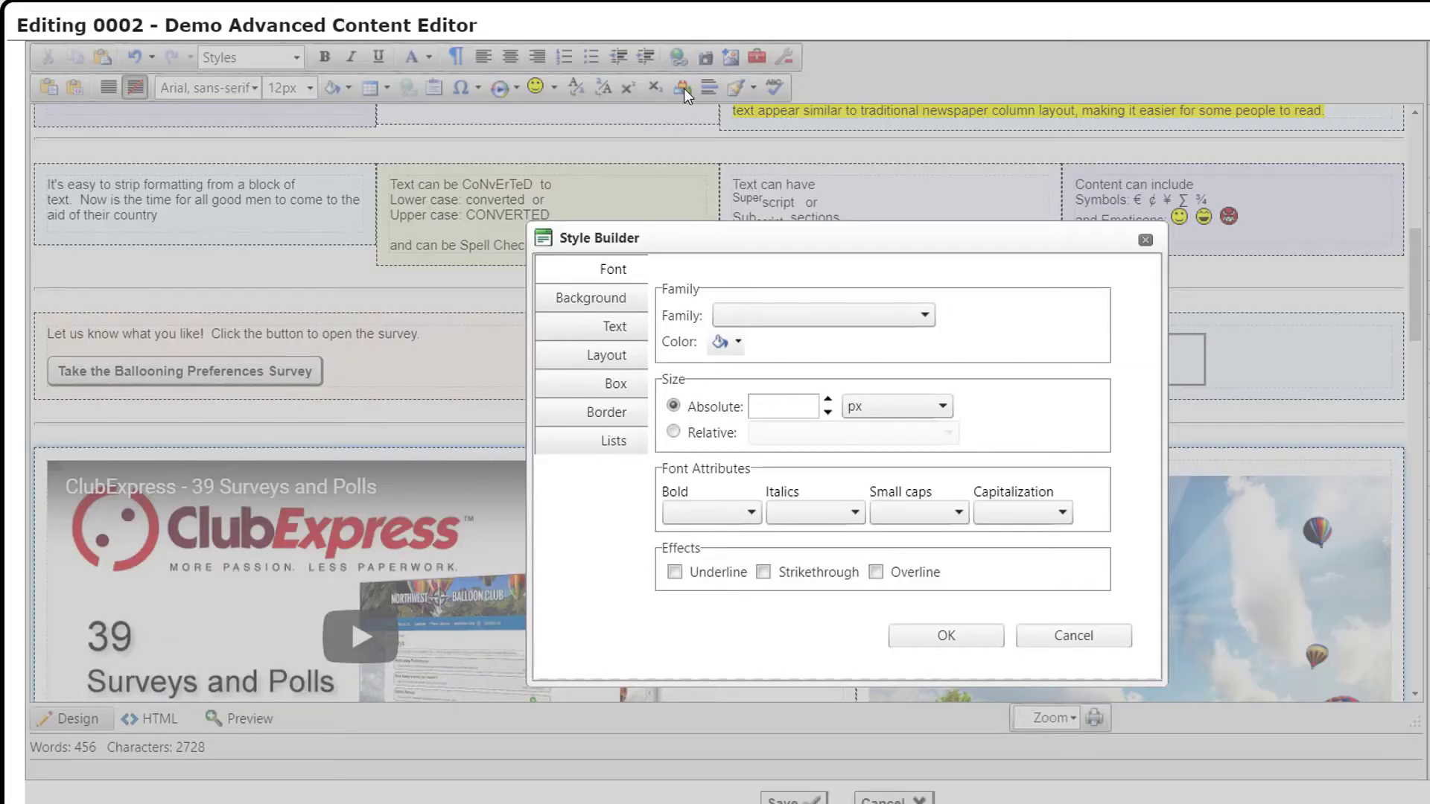
{"action": "left_click", "coordinate": [628, 301]}
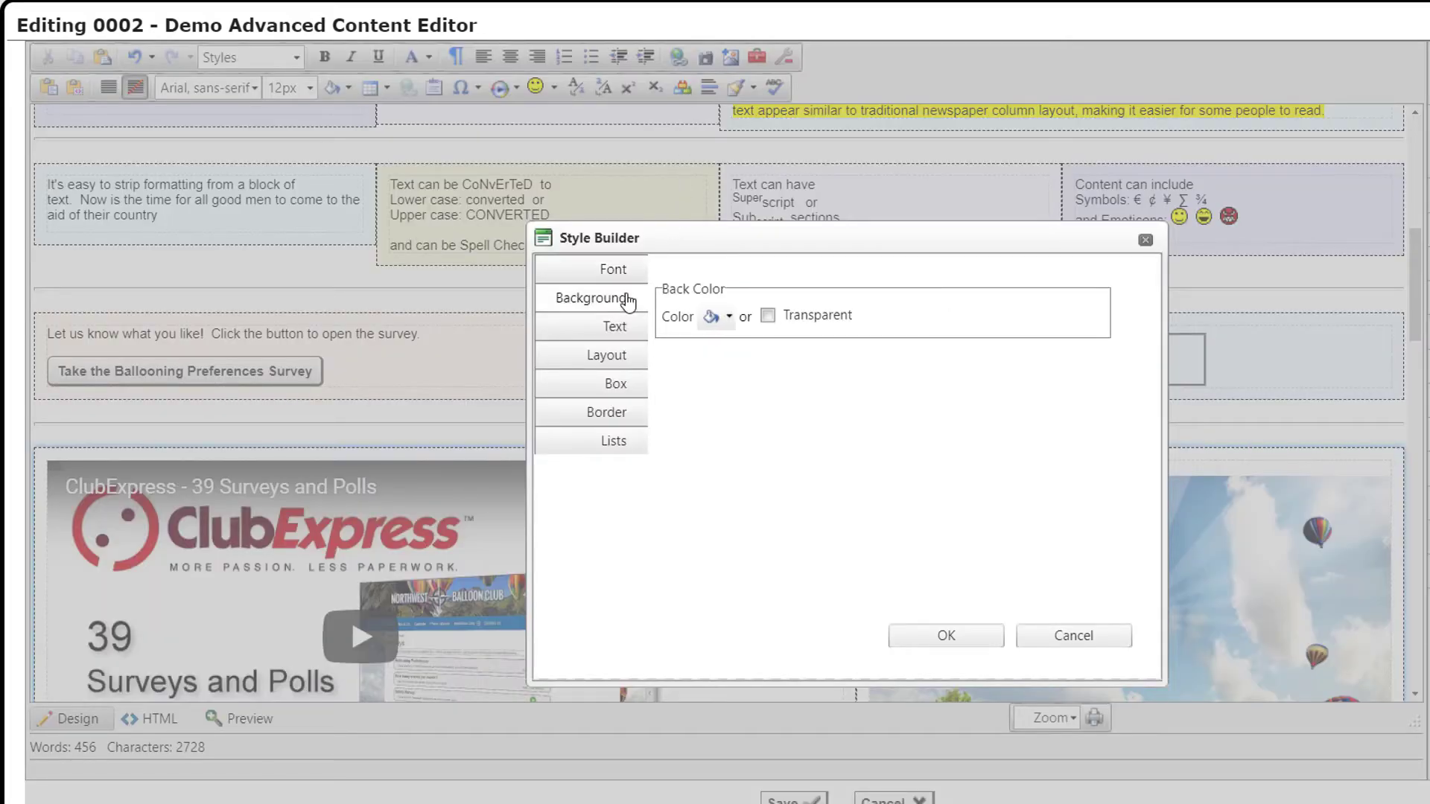
{"action": "left_click", "coordinate": [622, 328]}
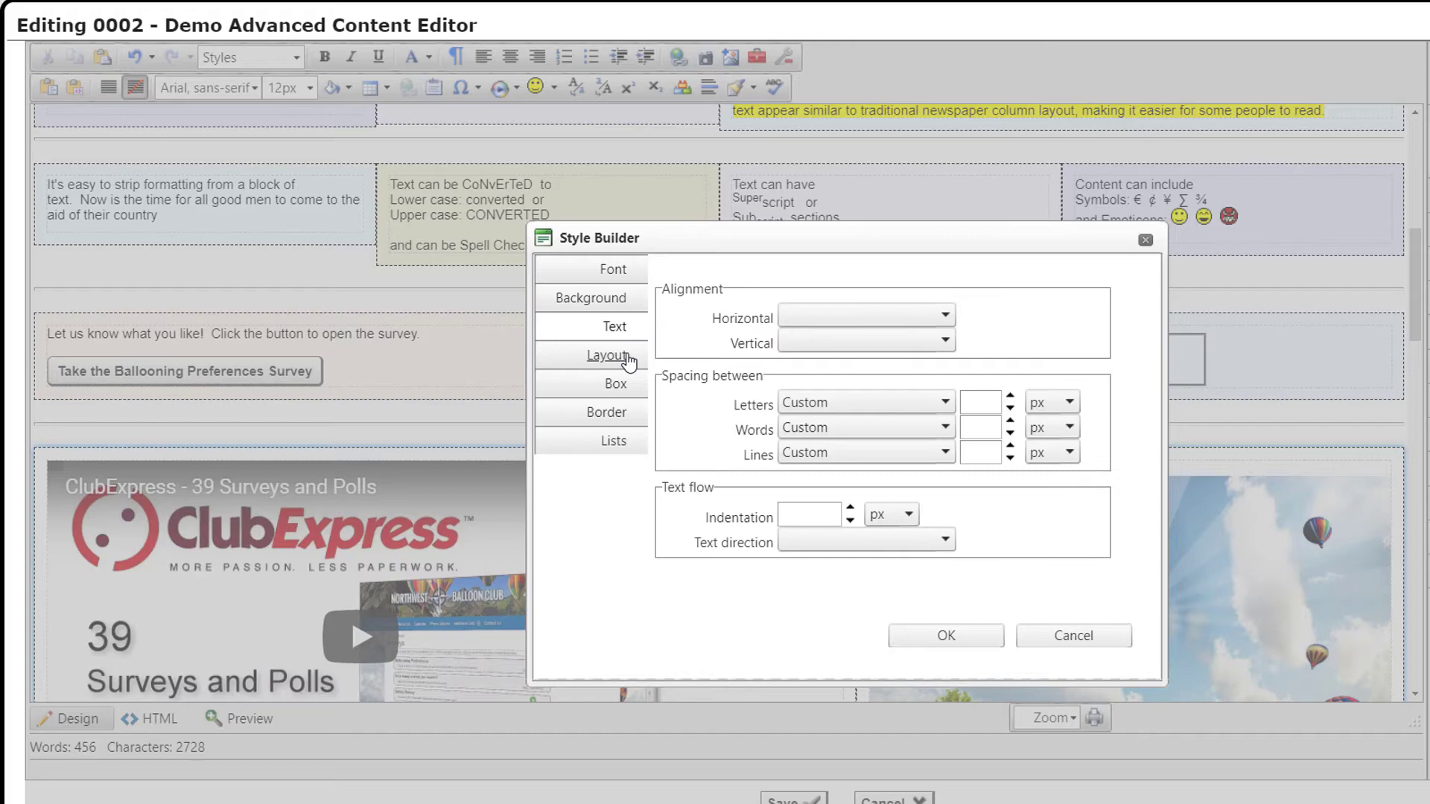
{"action": "left_click", "coordinate": [629, 356]}
{"action": "left_click", "coordinate": [625, 386]}
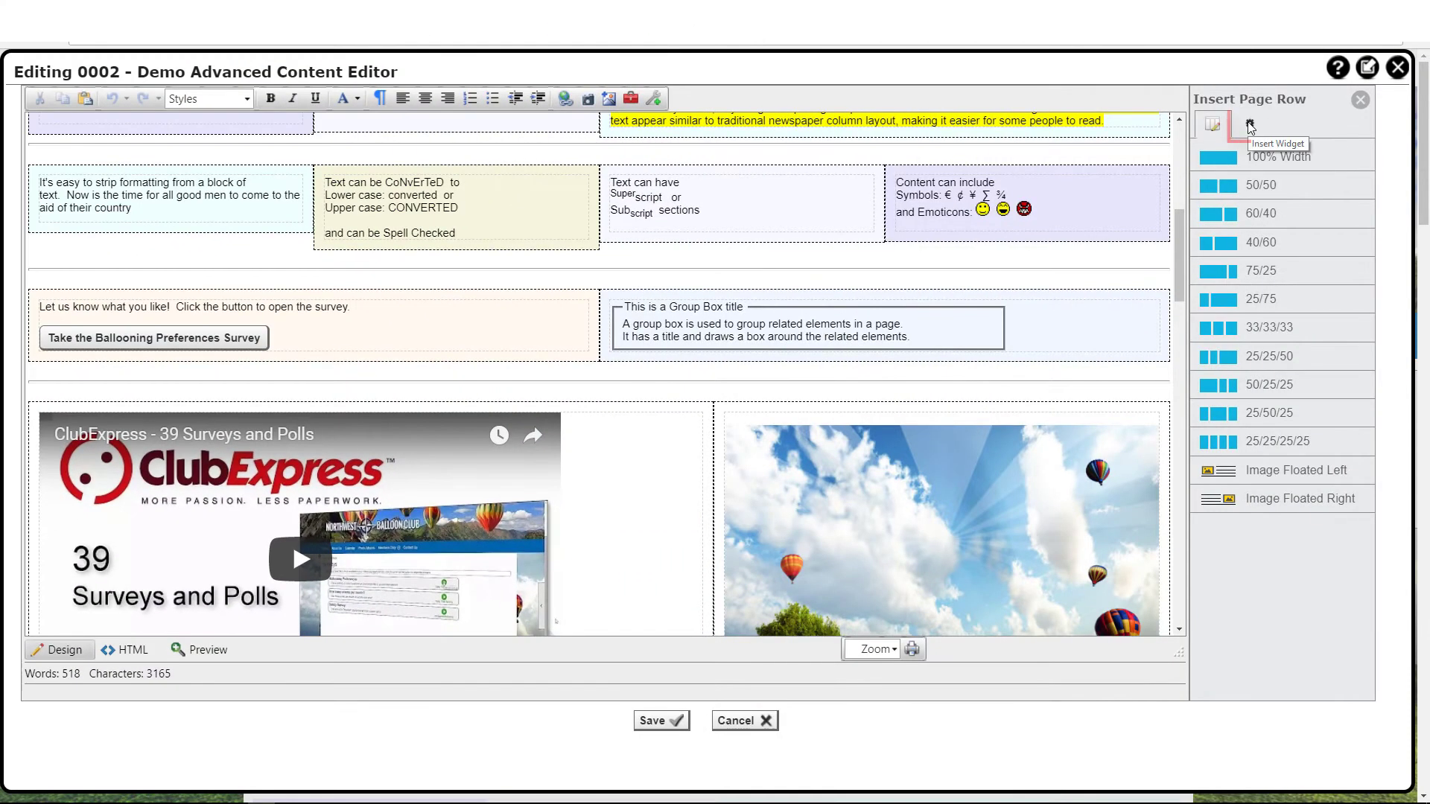
Step: Show the Insert Widget list in the side panel
{"action": "left_click", "coordinate": [1250, 125]}
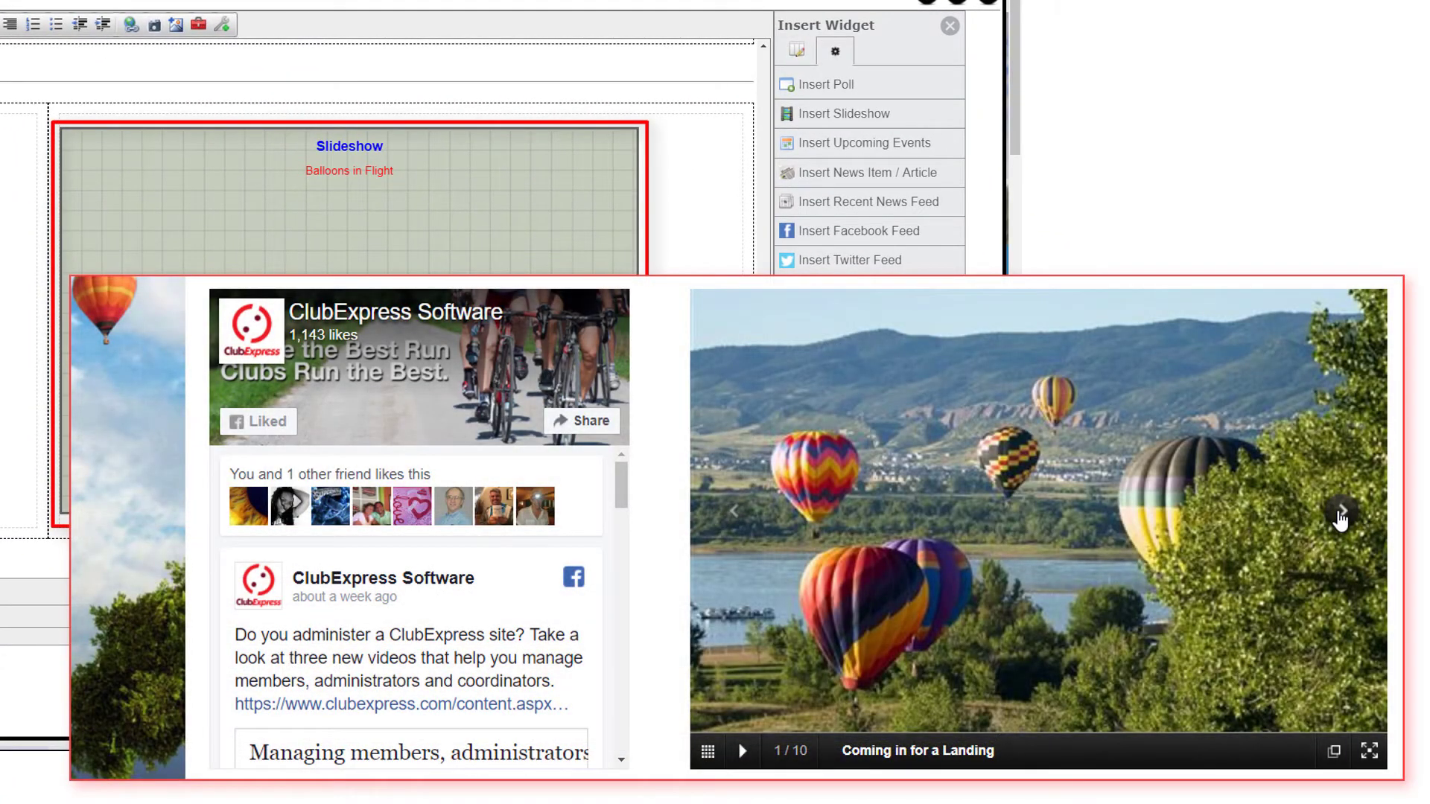
Step: Advance the Balloons in Flight slideshow from slide 1 to slide 6
{"action": "left_click", "coordinate": [1341, 514]}
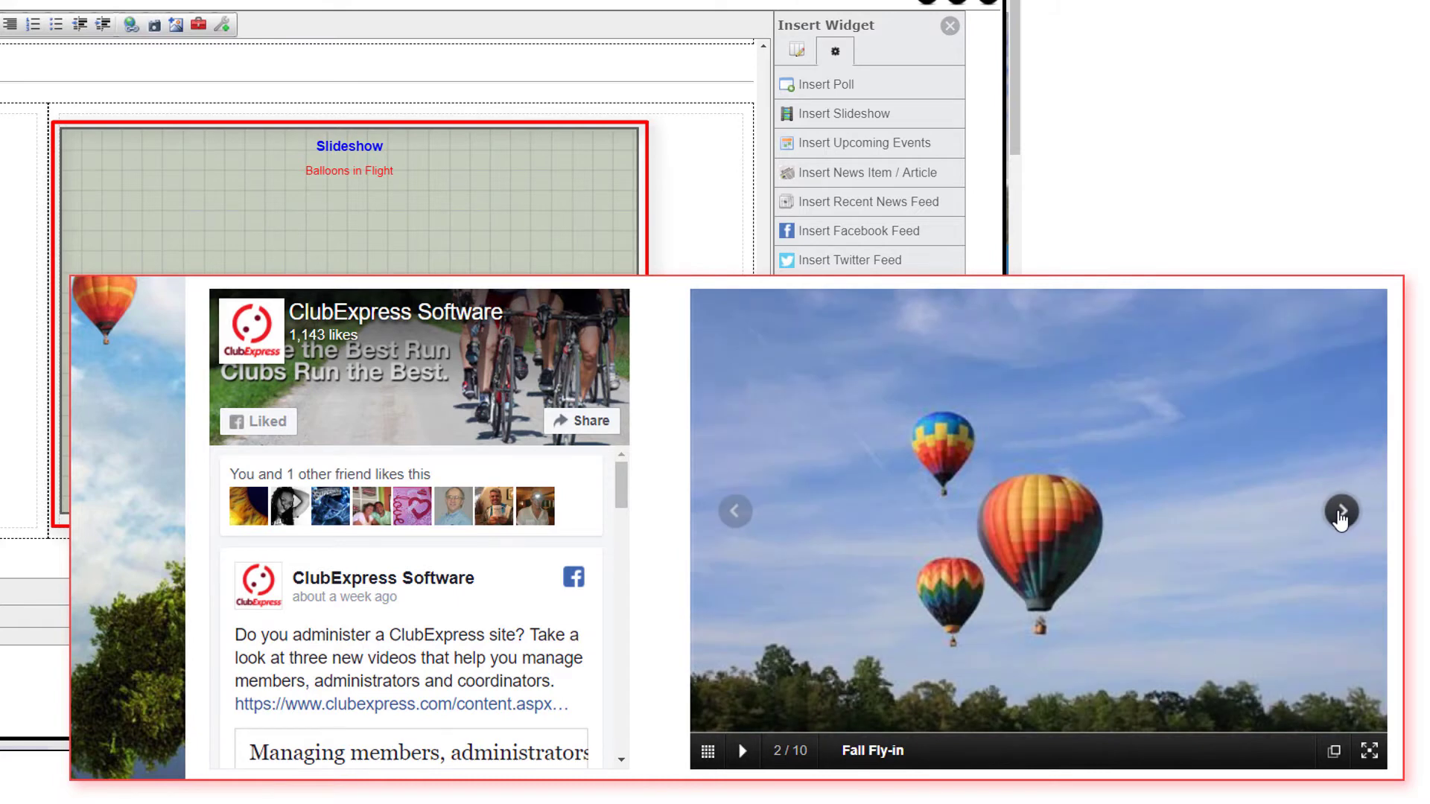
{"action": "left_click", "coordinate": [1341, 514]}
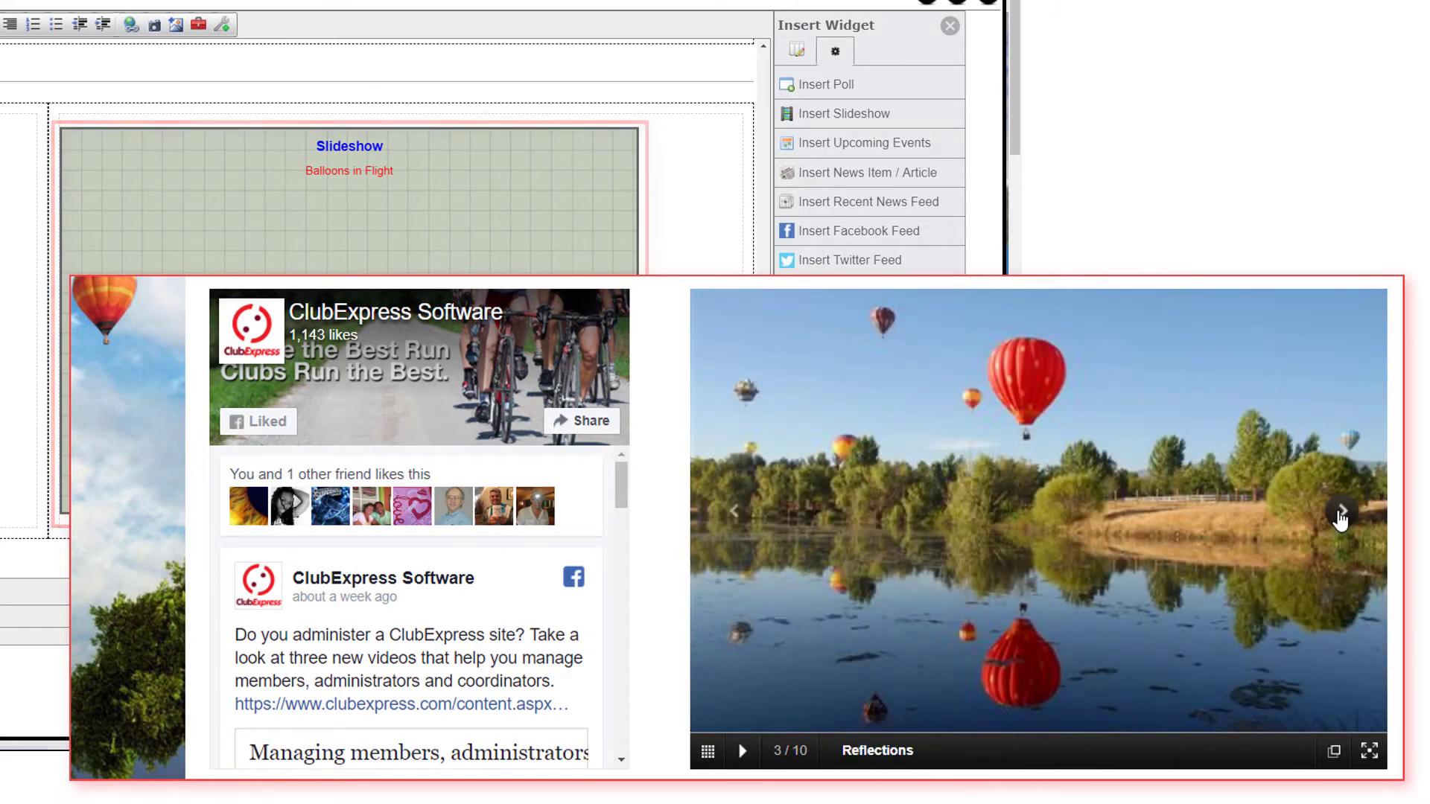
{"action": "left_click", "coordinate": [1341, 514]}
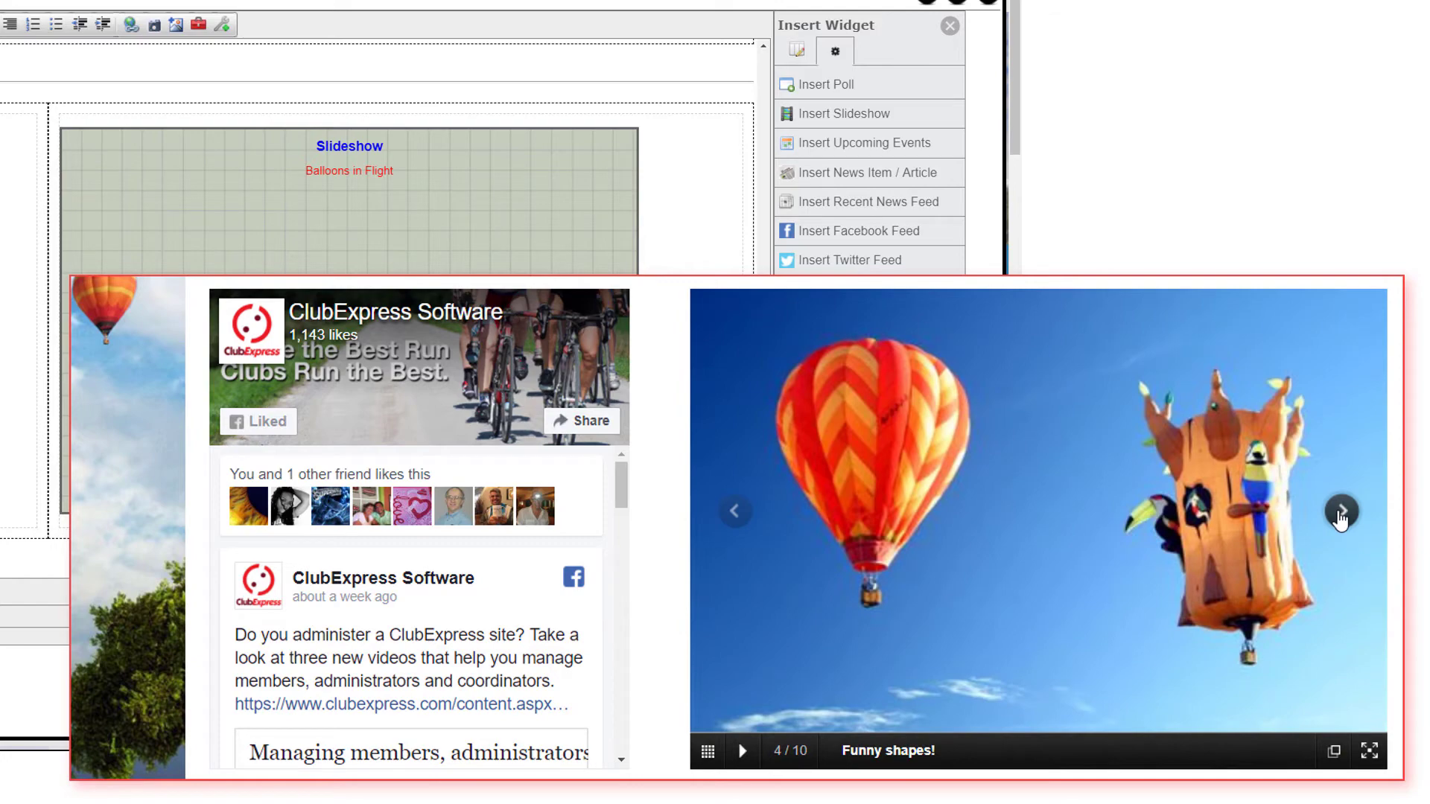
{"action": "left_click", "coordinate": [1341, 514]}
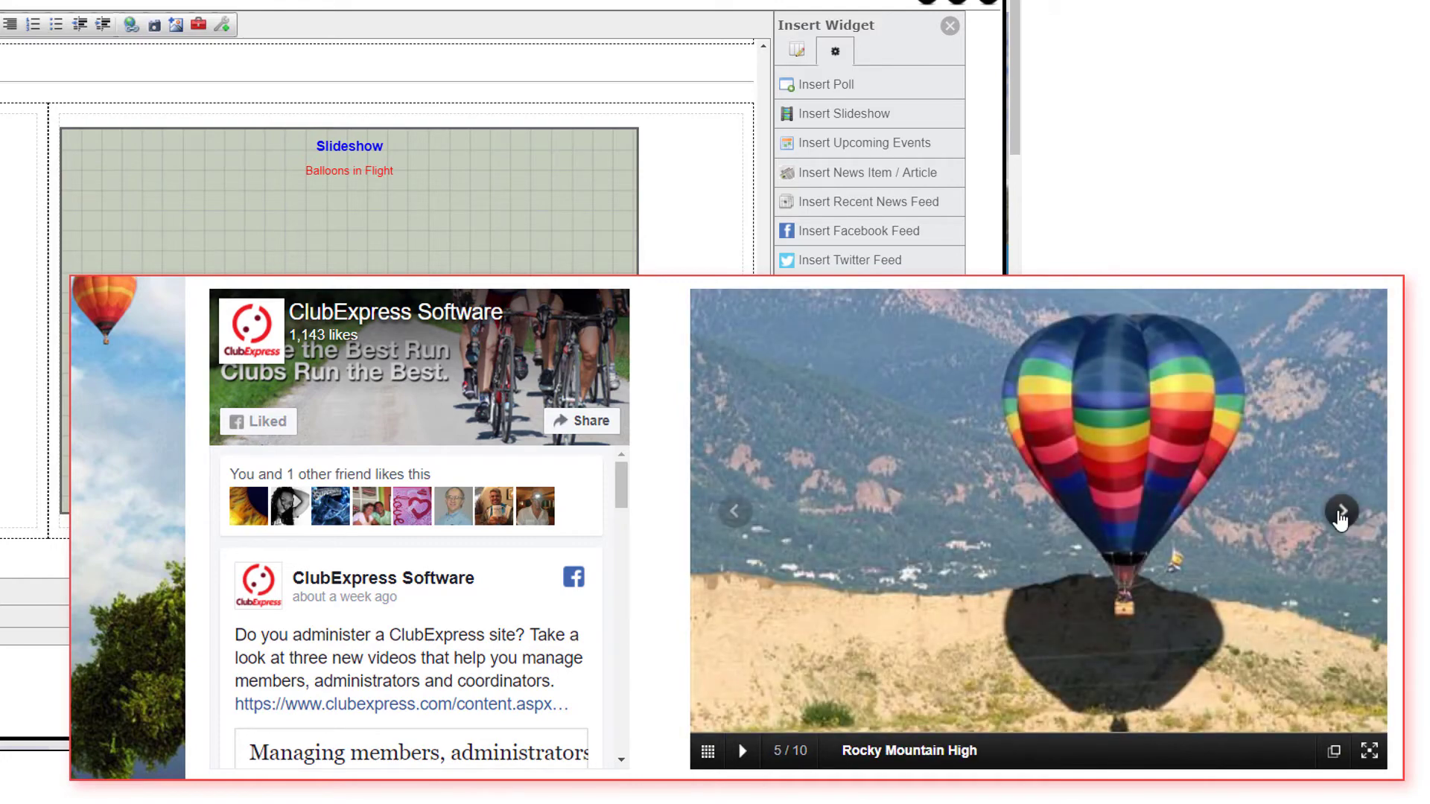
{"action": "left_click", "coordinate": [1341, 514]}
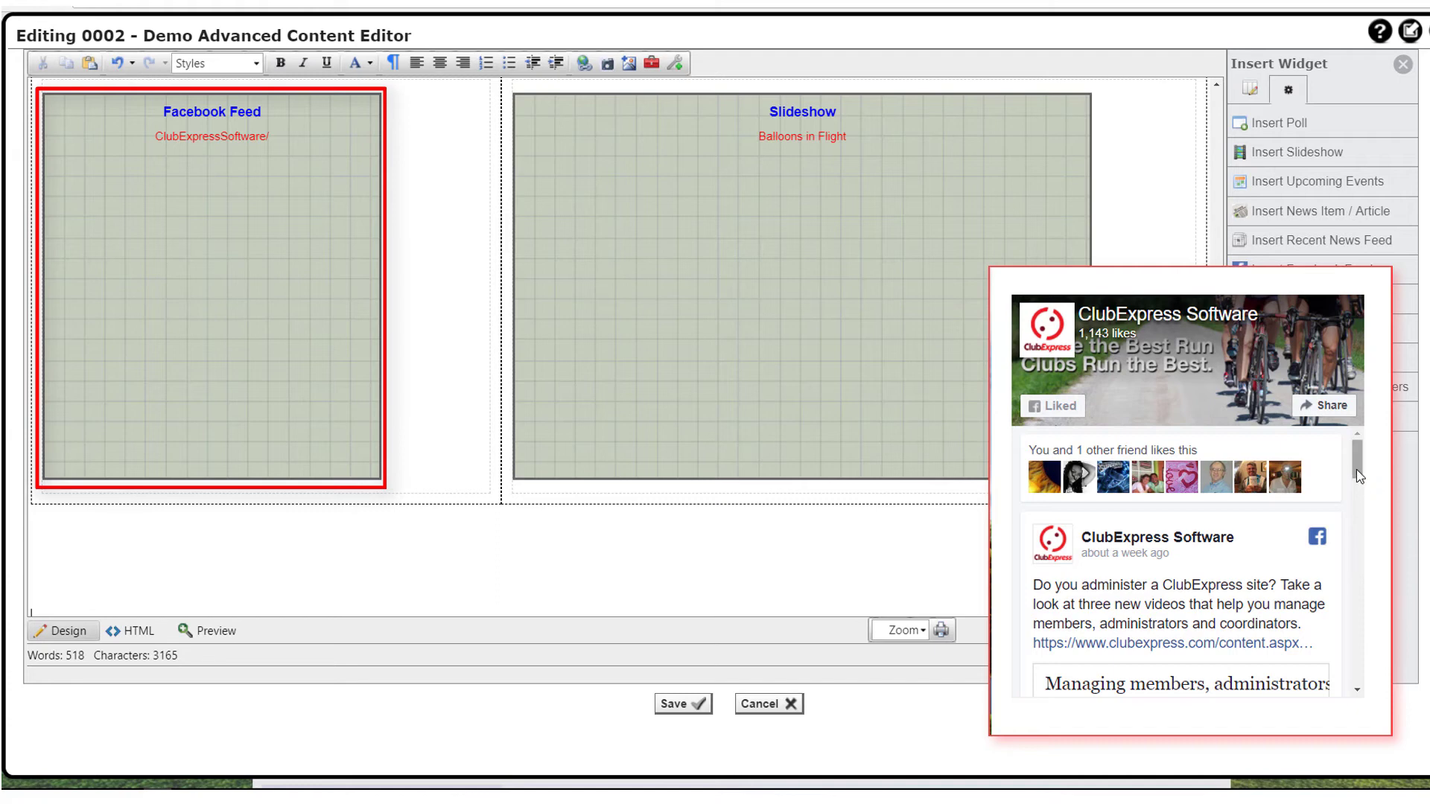
Step: Scroll down through the Facebook Feed preview's posts
{"action": "left_click_drag", "start_coordinate": [1356, 469], "coordinate": [1387, 469]}
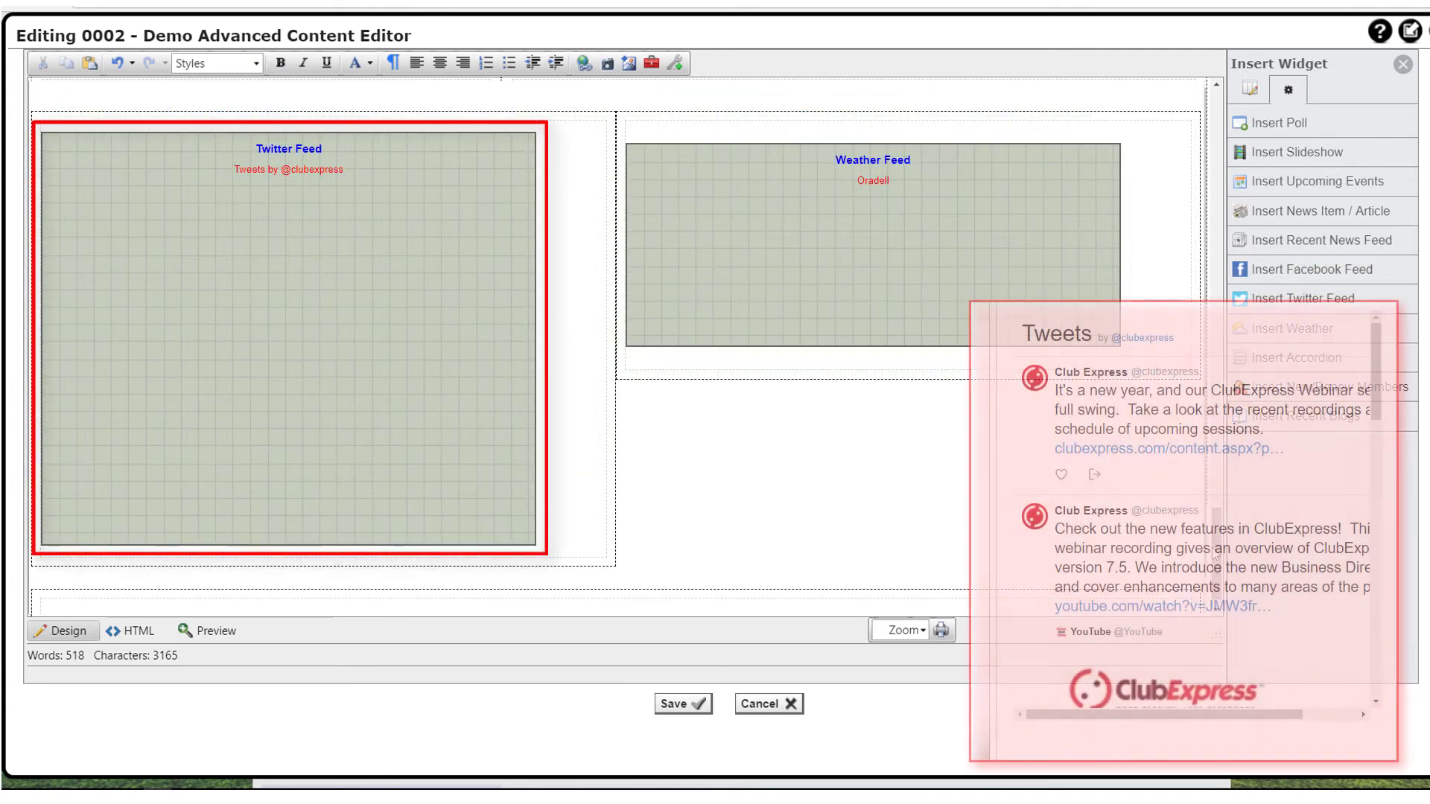
Step: Scroll down through the Twitter Feed preview's tweets and back up
{"action": "left_click_drag", "start_coordinate": [1375, 387], "coordinate": [1387, 431]}
{"action": "scroll", "coordinate": [1390, 407], "scroll_direction": "up", "scroll_amount": 2}
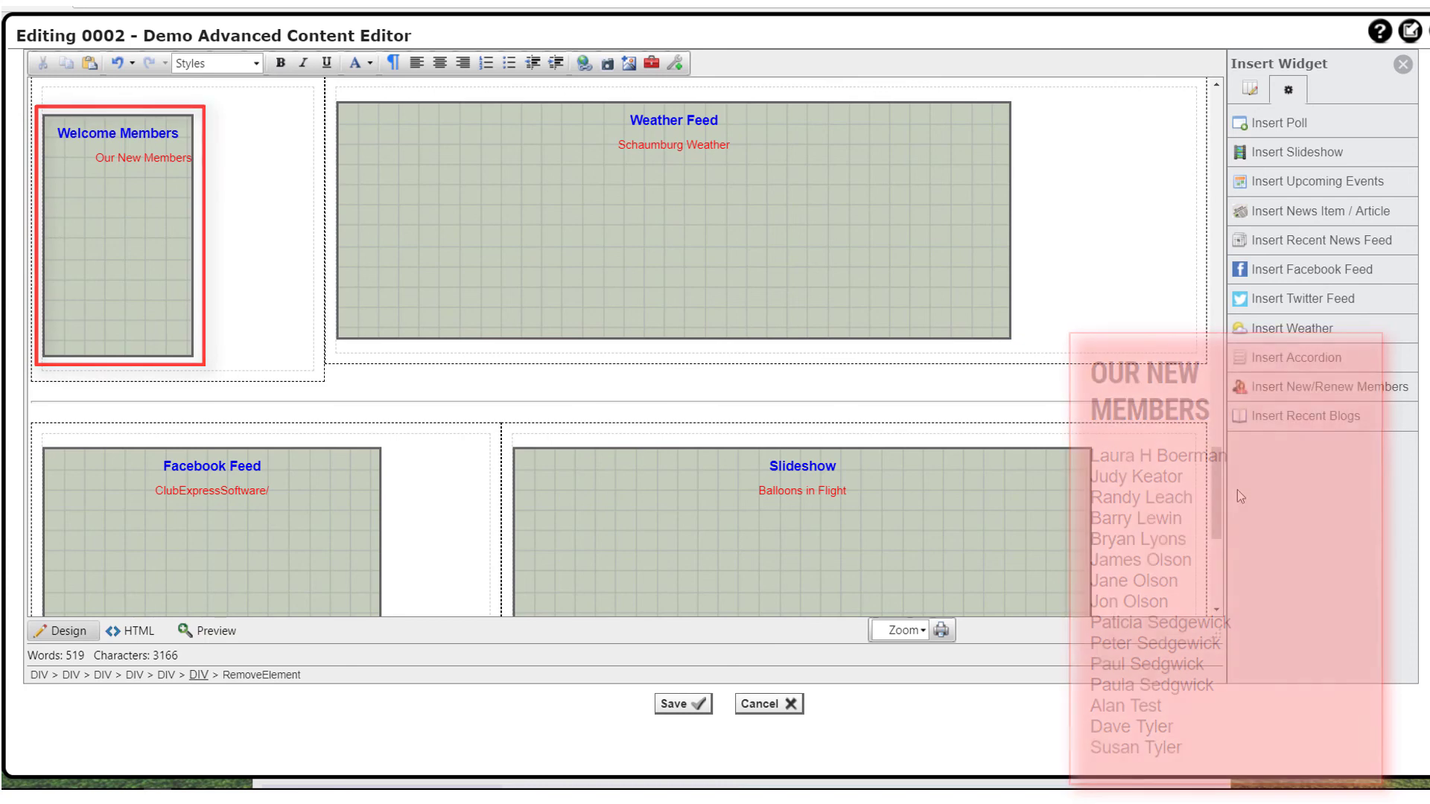
Step: Scroll back up the edited Demo Advanced Content Editor page
{"action": "scroll", "coordinate": [1220, 426], "scroll_direction": "up", "scroll_amount": 4}
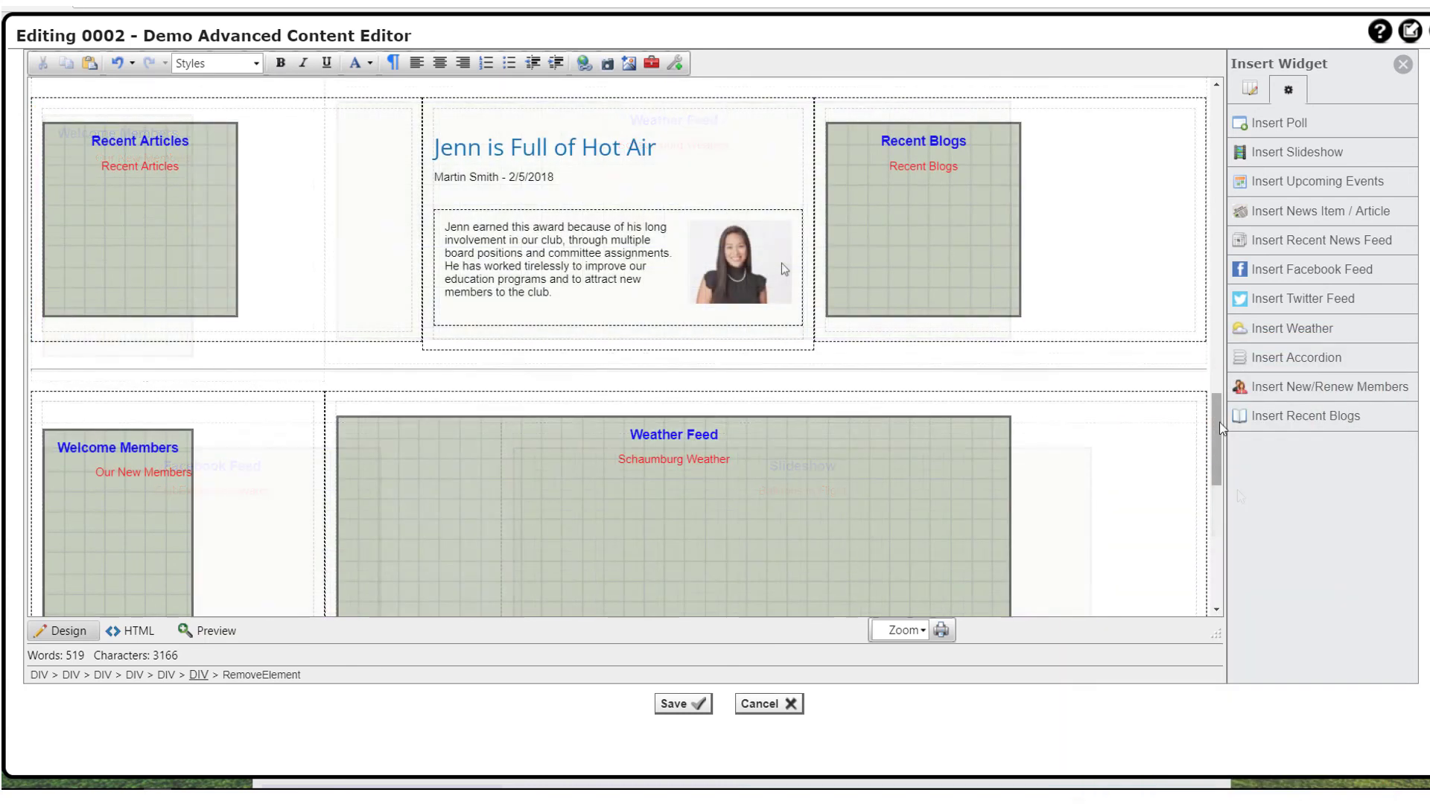